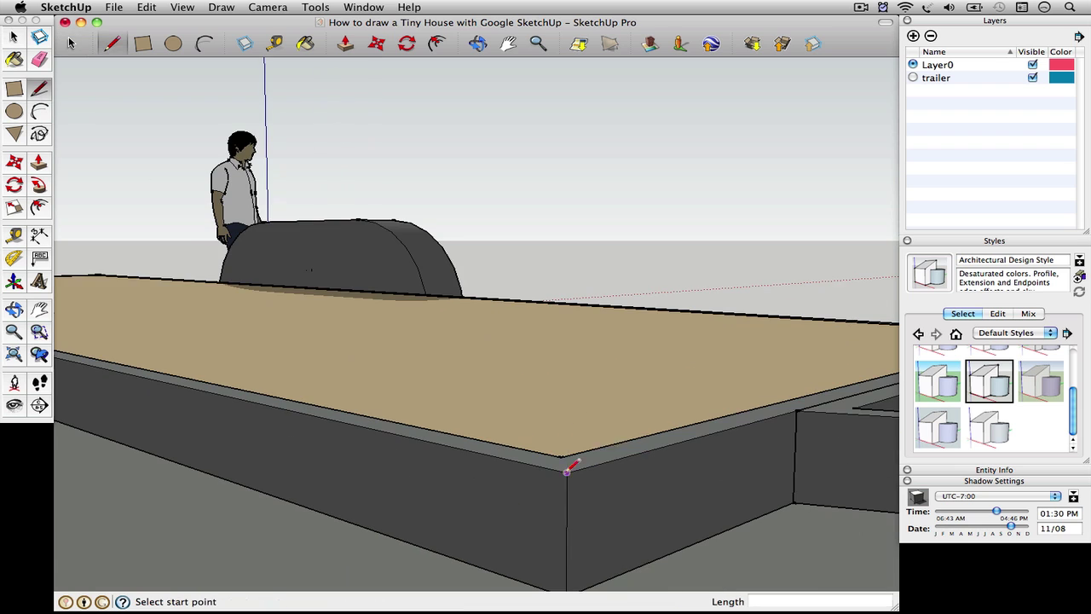
# Draw a board profile on the trailer's corner, extrude it across the end of the bed, and rotate it into a perimeter frame
pyautogui.click(567, 463)
pyautogui.press('p')
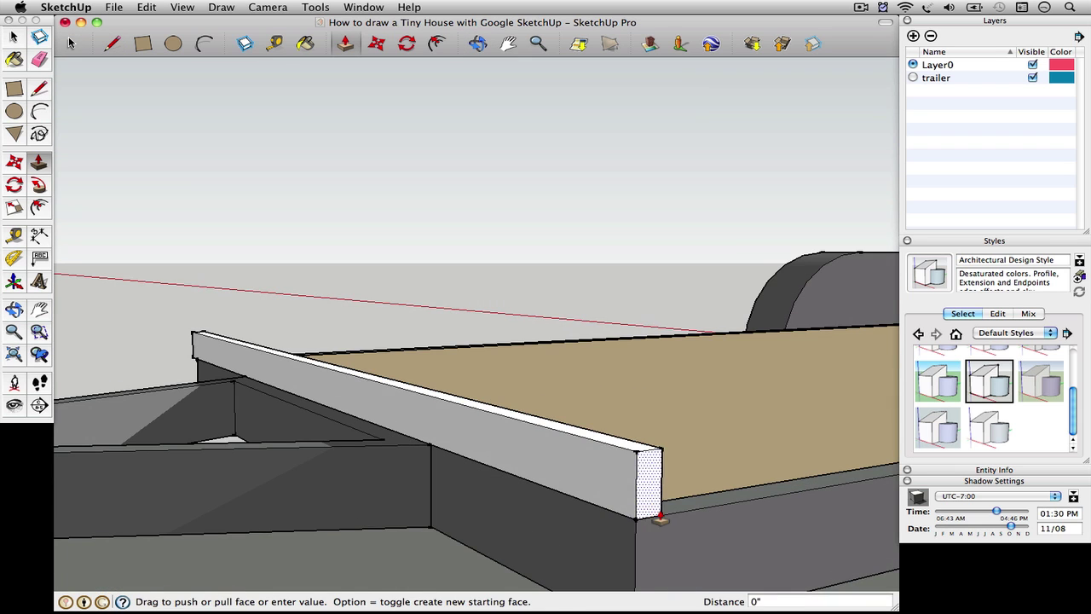
pyautogui.press('space')
pyautogui.rightClick(397, 392)
pyautogui.press('q')
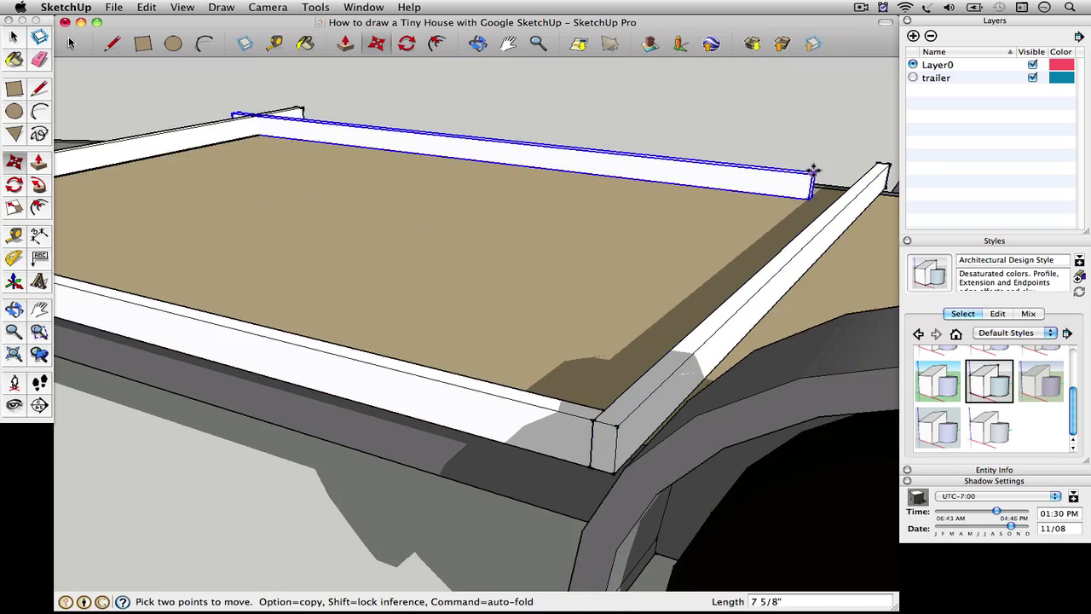
# Add copied joists inside the trailer's floor frame and rotate a wall stud 90 degrees upright at the end of the deck
pyautogui.scroll(5, 788, 177)
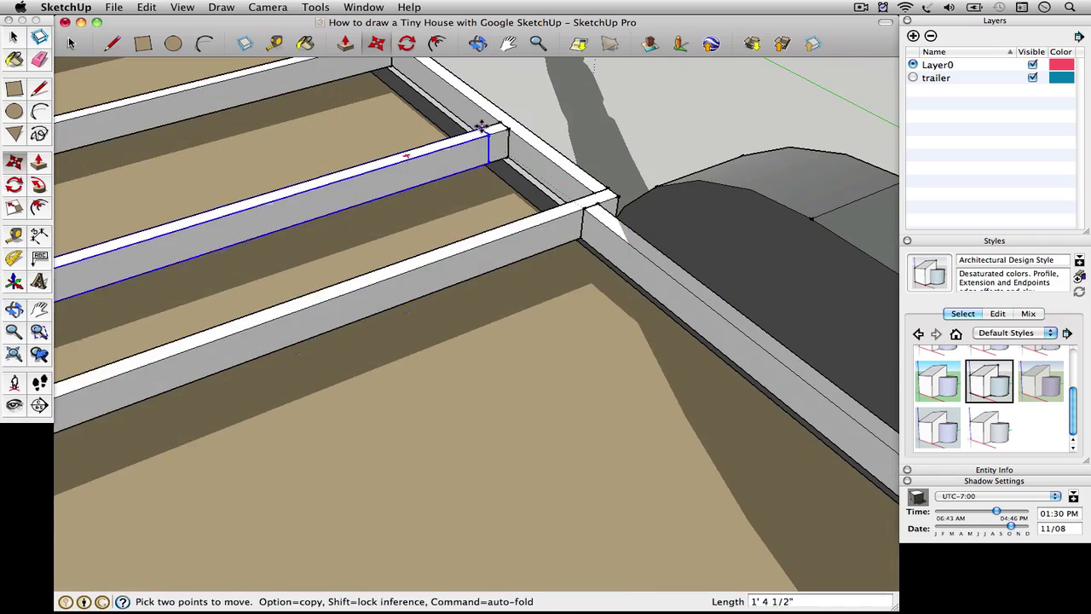
pyautogui.press('super+v')
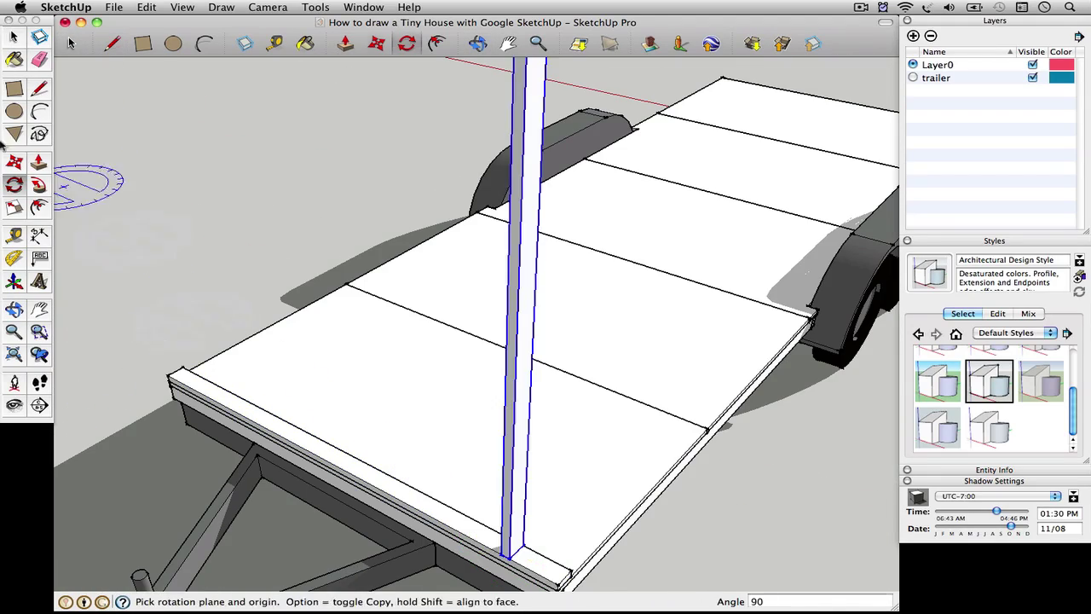
pyautogui.rightClick(565, 407)
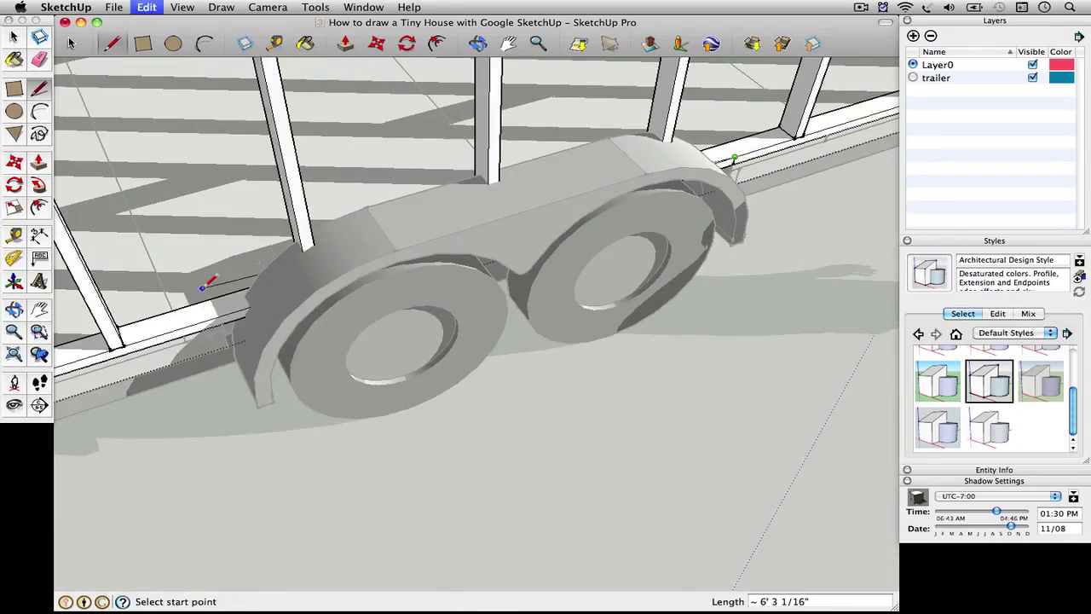
# Draw a line along the wheel well and copy a wall stud to the end of the adjacent bottom plate
pyautogui.click(218, 286)
pyautogui.scroll(5, 225, 308)
pyautogui.scroll(3, 231, 312)
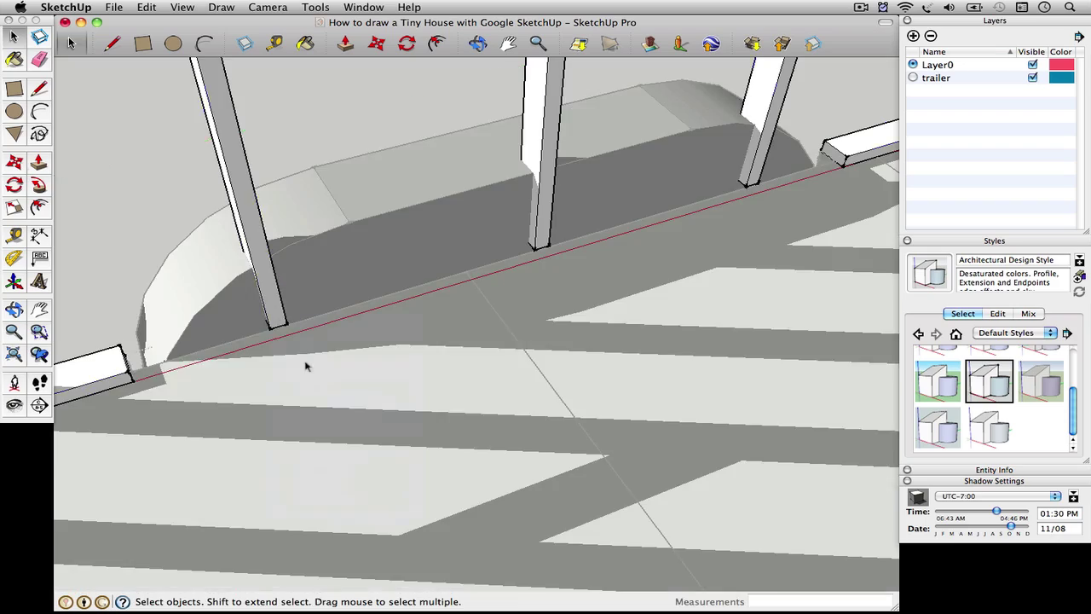
pyautogui.click(550, 230)
pyautogui.hotkey('ctrl', 'c')
pyautogui.hotkey('ctrl', 'v')
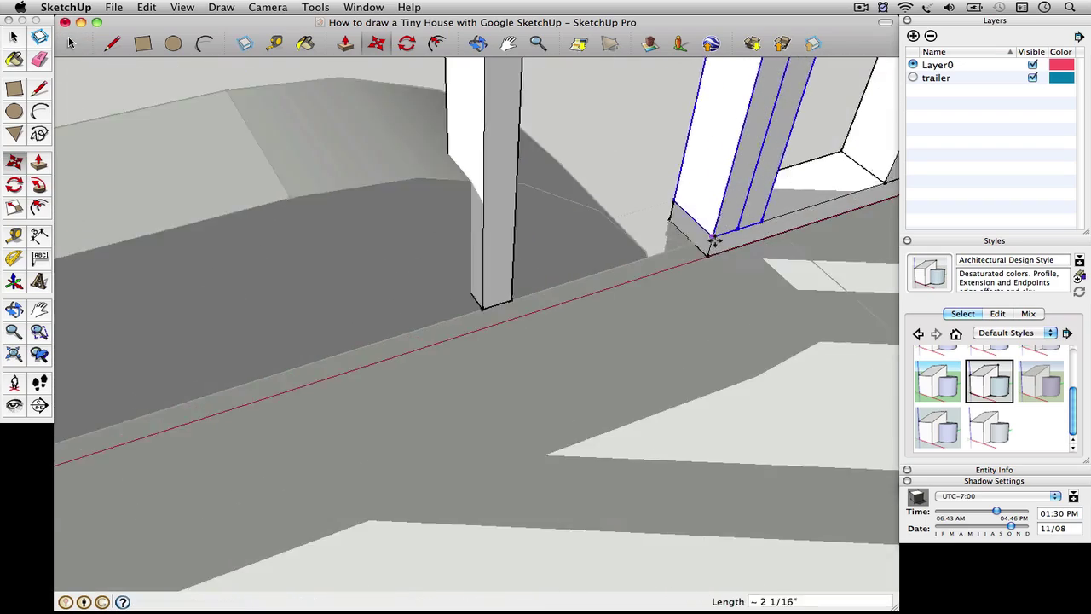
# Complete the doubled studs and the header beam framing the wall opening over the wheel well
pyautogui.rightClick(257, 266)
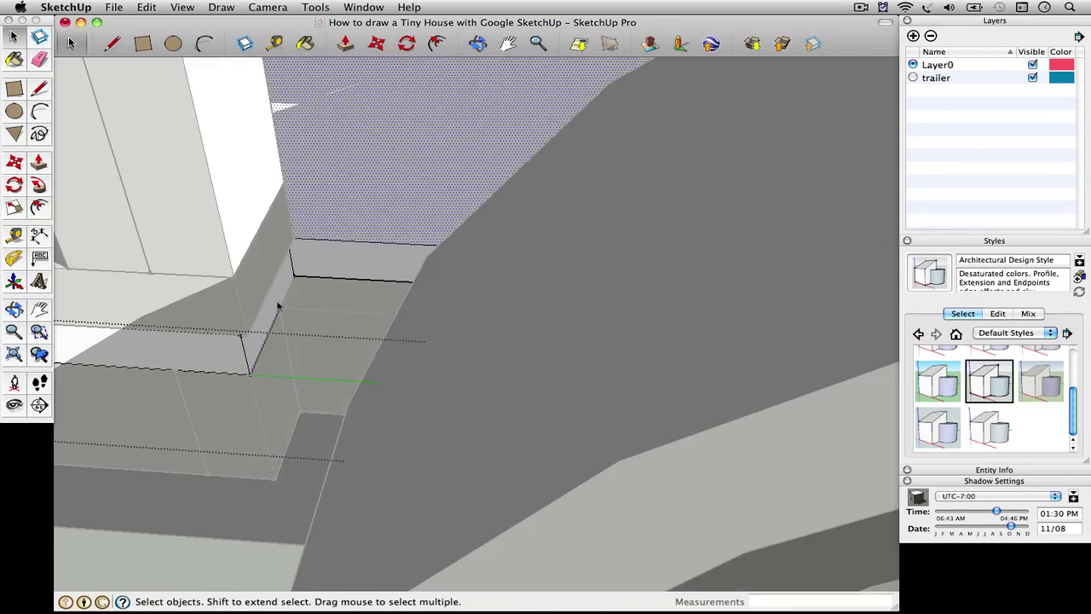
pyautogui.rightClick(238, 344)
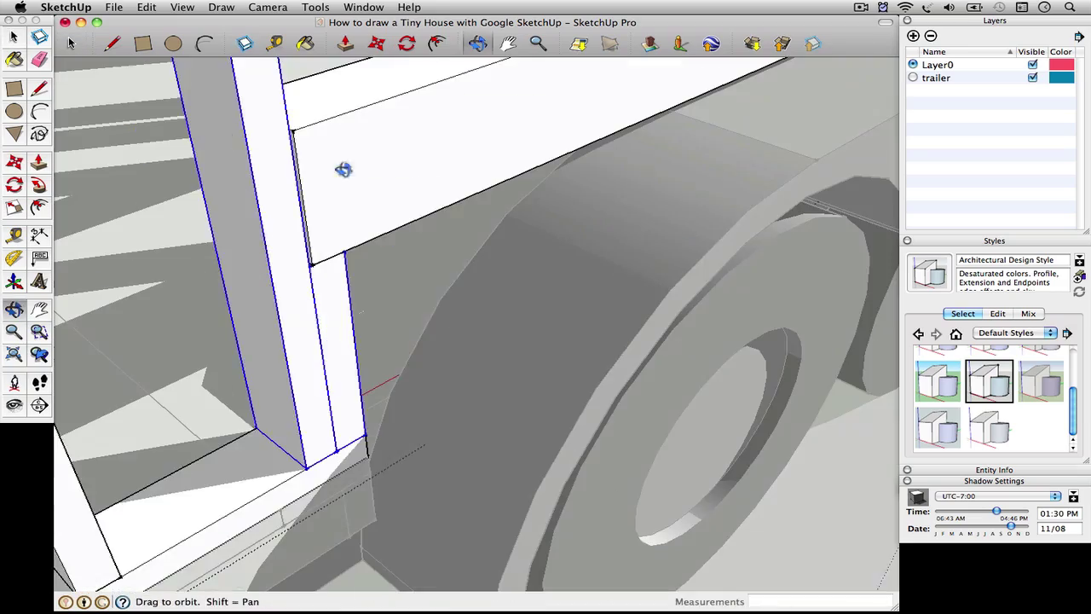
pyautogui.press('p')
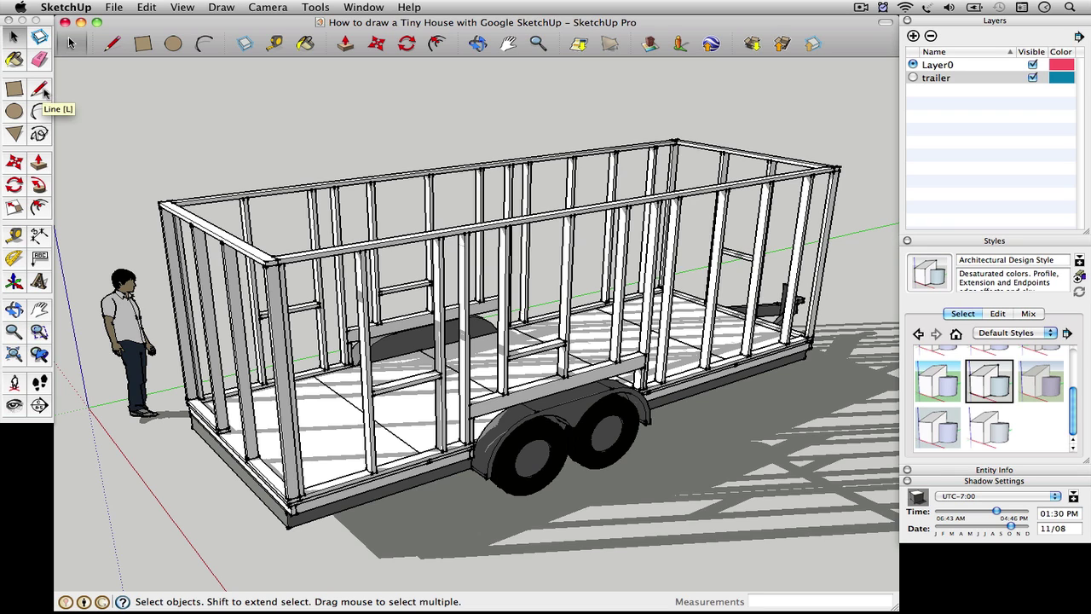
pyautogui.click(39, 89)
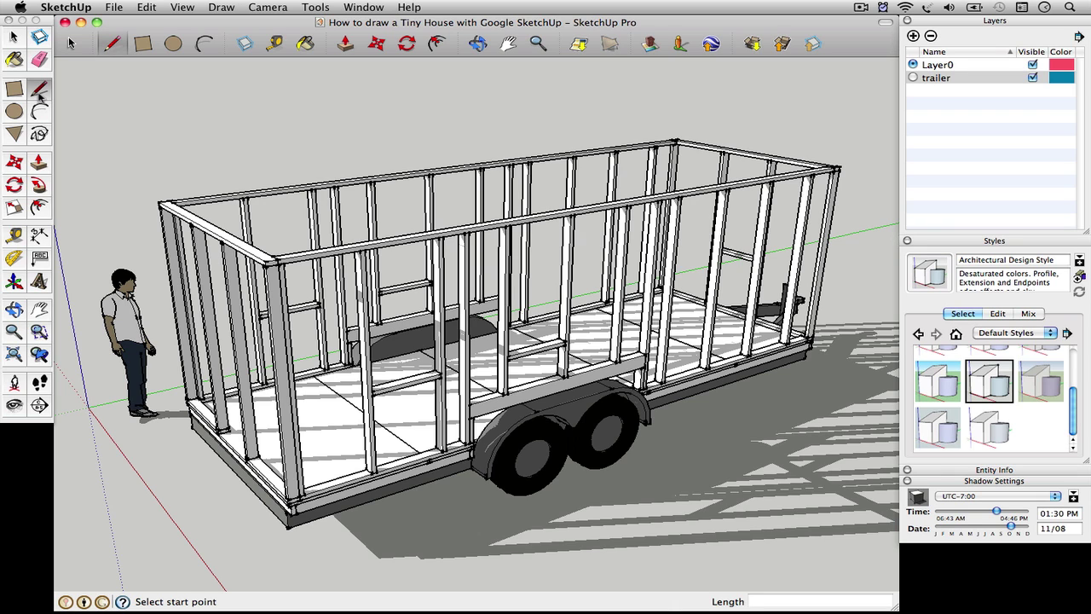
pyautogui.click(40, 164)
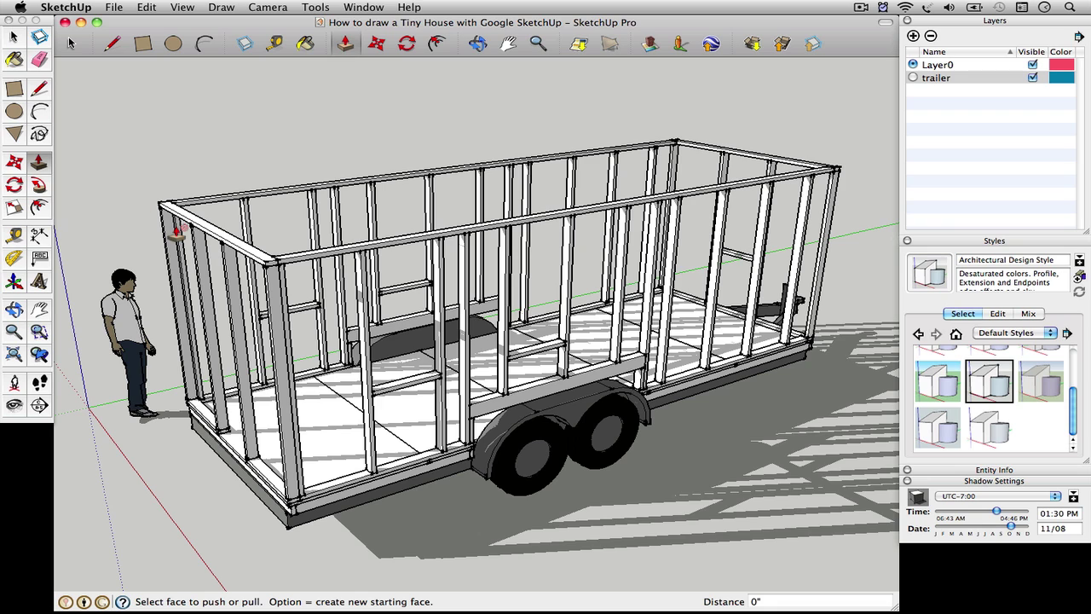
pyautogui.click(15, 164)
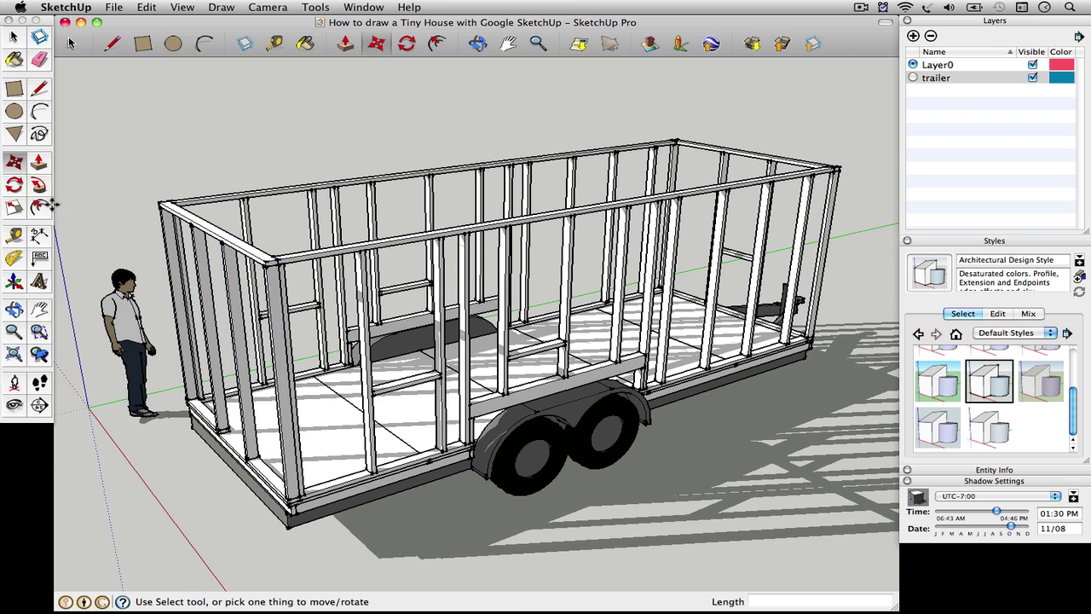
pyautogui.click(14, 184)
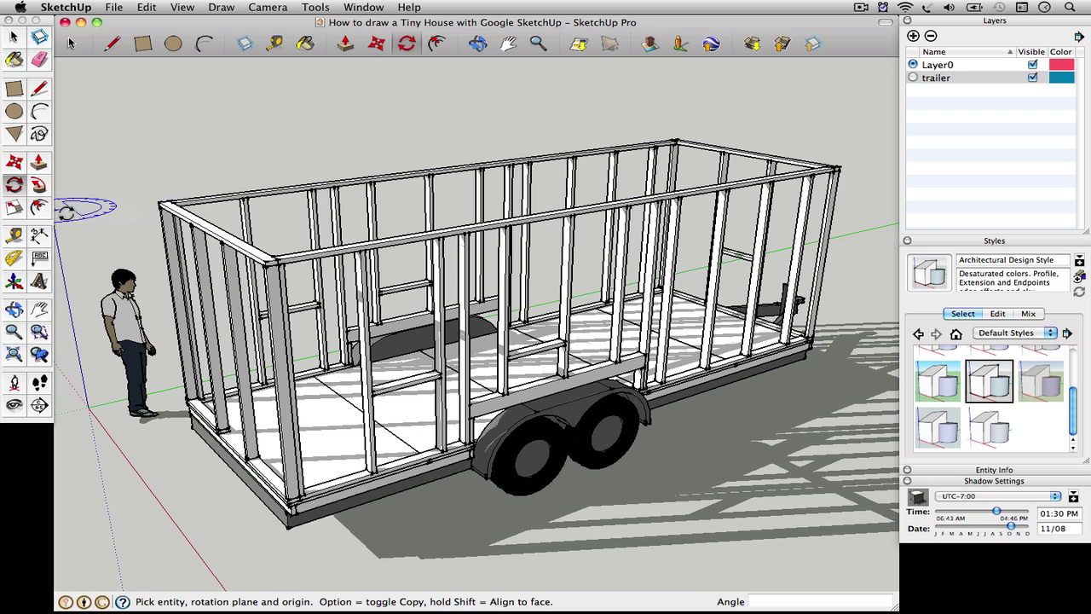
pyautogui.press('space')
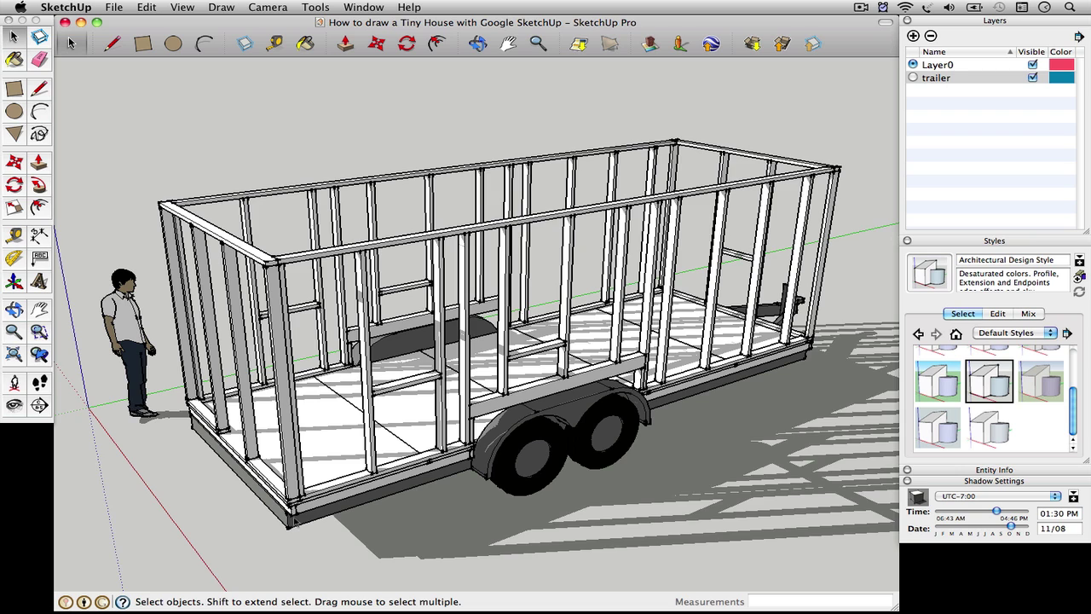
pyautogui.moveTo(273, 522); pyautogui.dragTo(297, 522, button='middle')
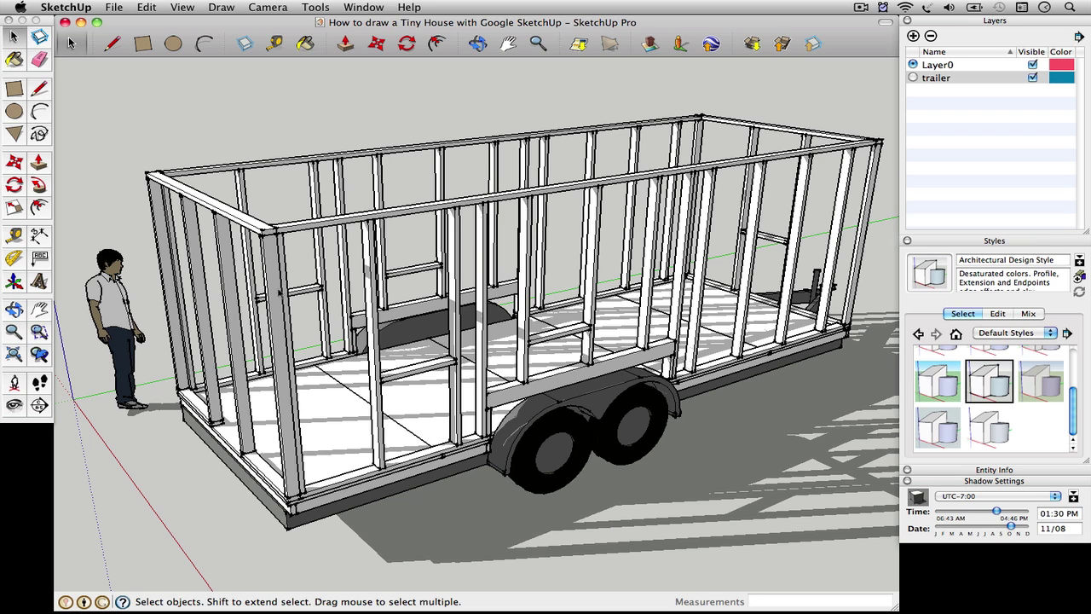
# Draw a closed upright rectangle 3 1/2" long and 1 1/2" high on the ground beside the trailer with the Line tool
pyautogui.click(38, 89)
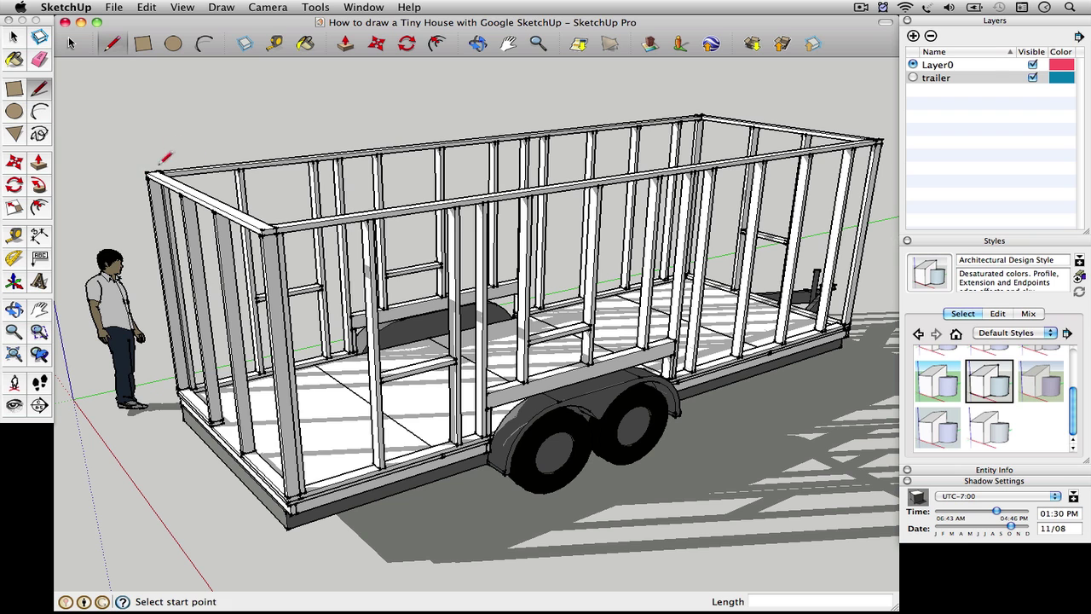
pyautogui.scroll(5, 367, 514)
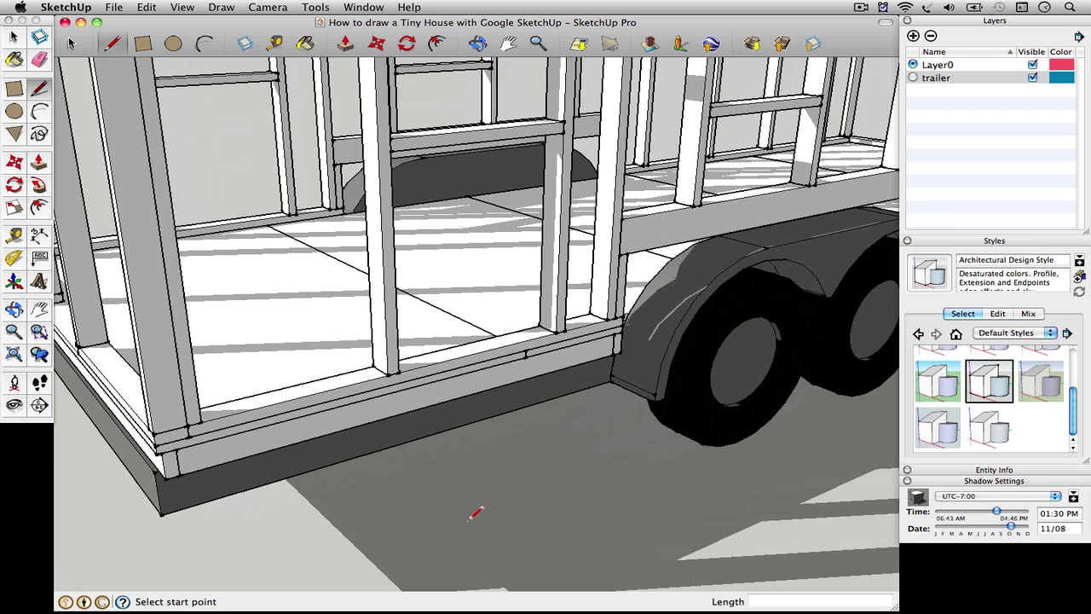
pyautogui.click(462, 522)
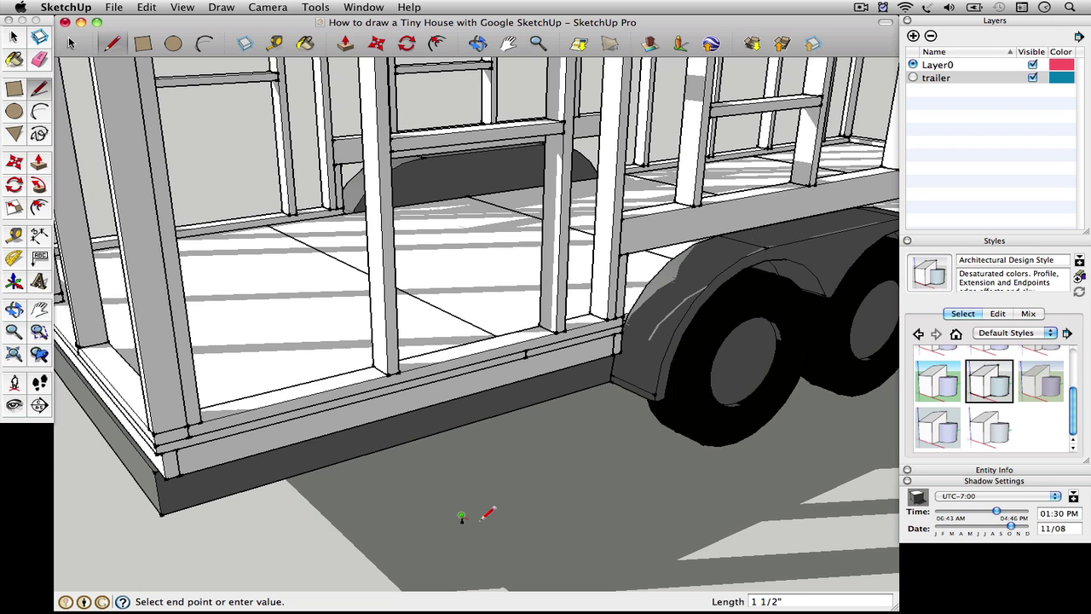
pyautogui.write('3/4')
pyautogui.scroll(15, 467, 522)
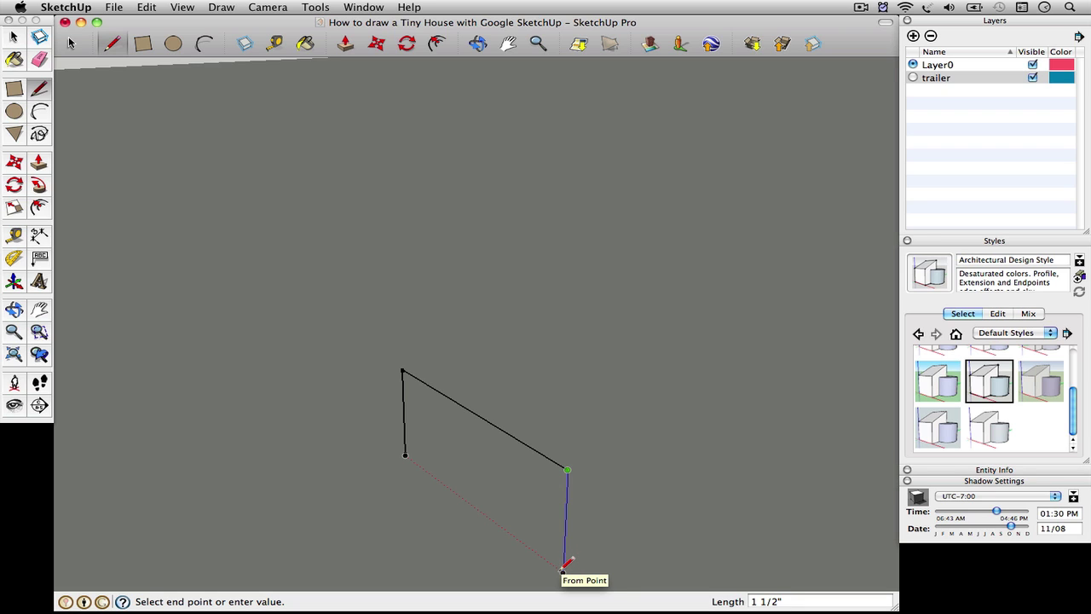
pyautogui.click(562, 570)
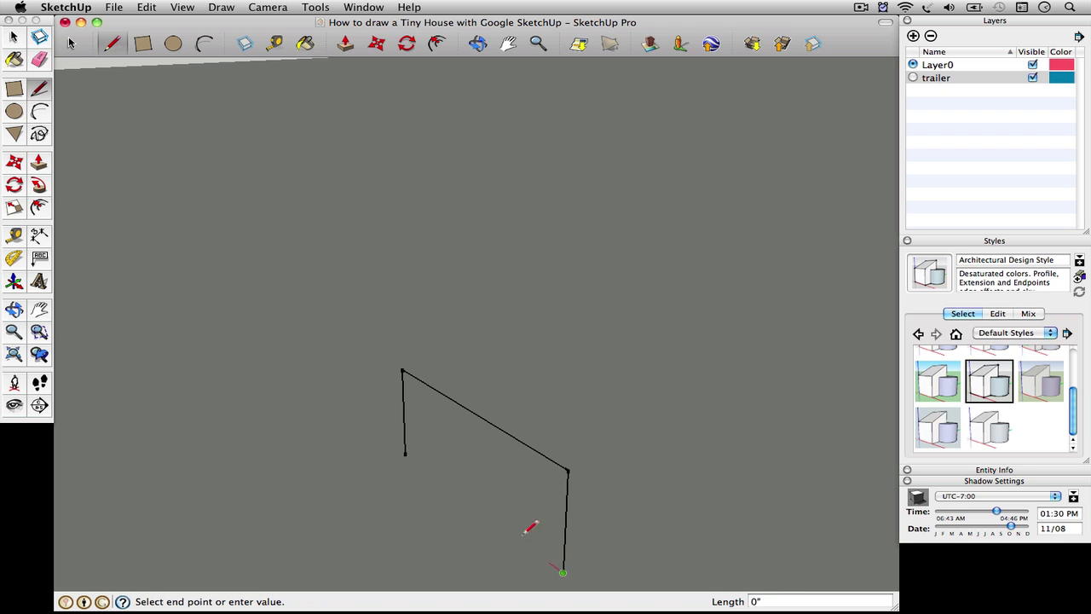
pyautogui.click(405, 454)
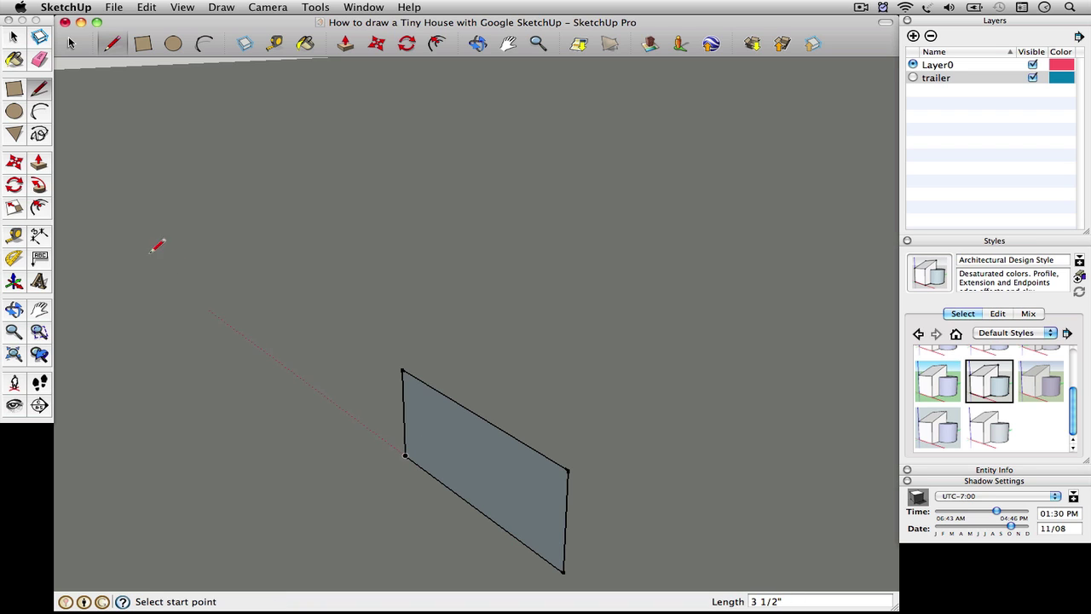
# Select the rectangle's face together with all geometry connected to it
pyautogui.press('space')
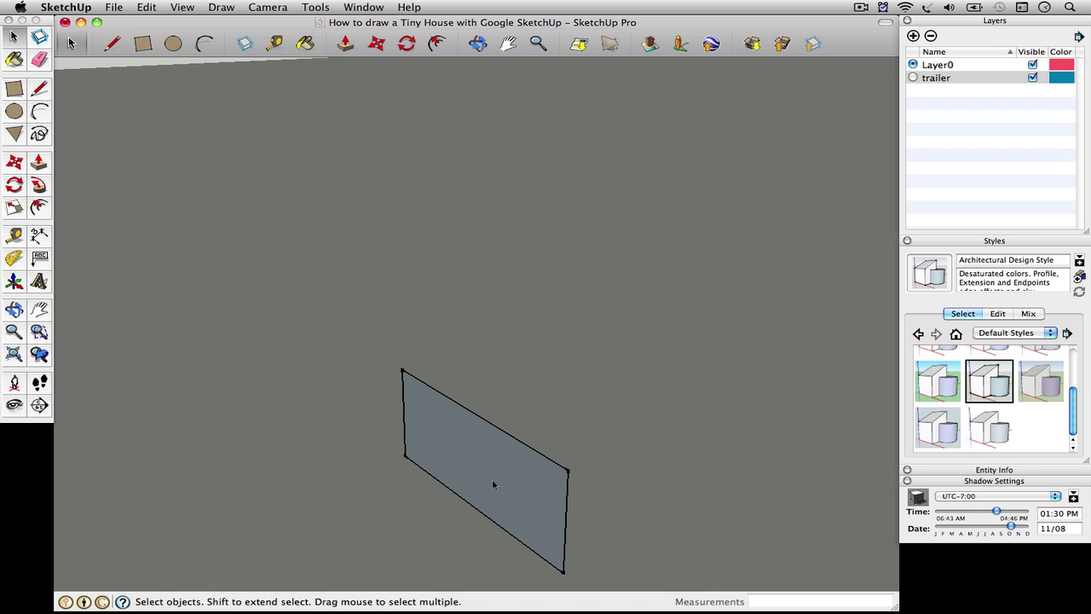
pyautogui.click(493, 484)
pyautogui.rightClick(492, 484)
pyautogui.moveTo(534, 467)
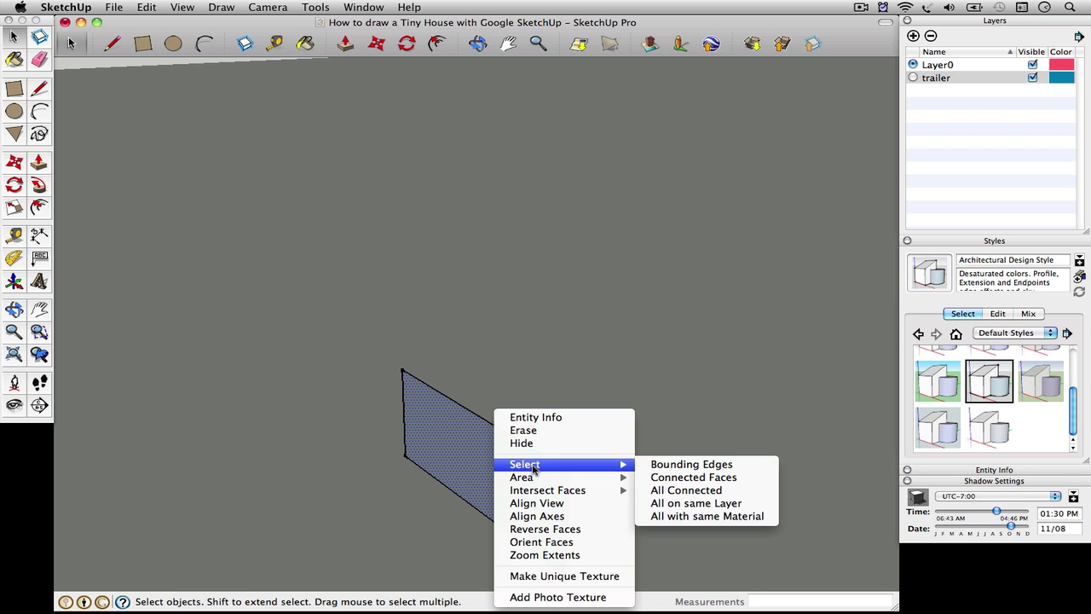
pyautogui.click(663, 490)
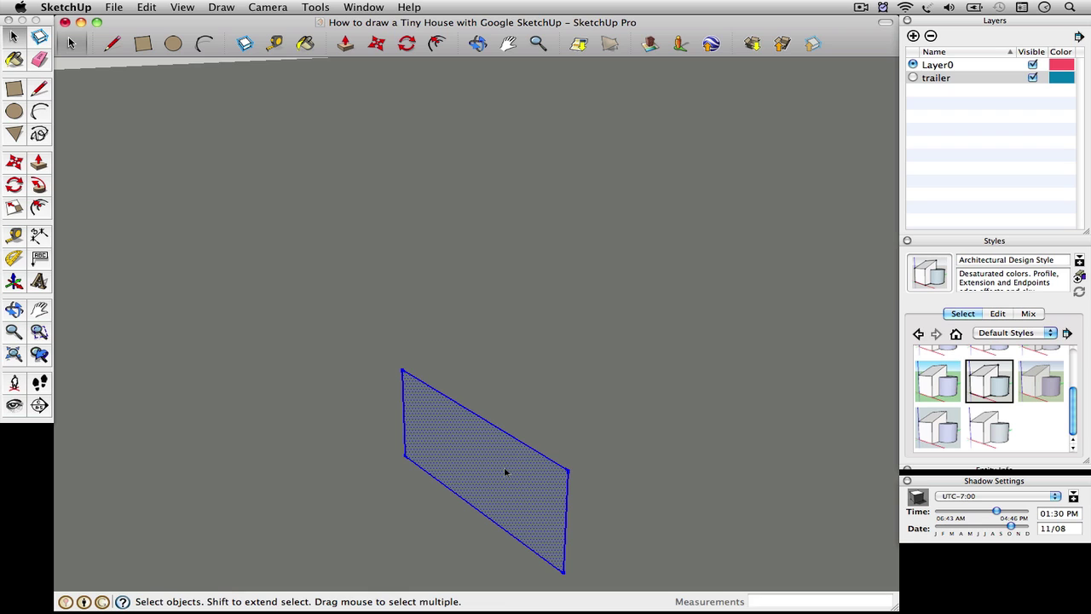
pyautogui.rightClick(504, 466)
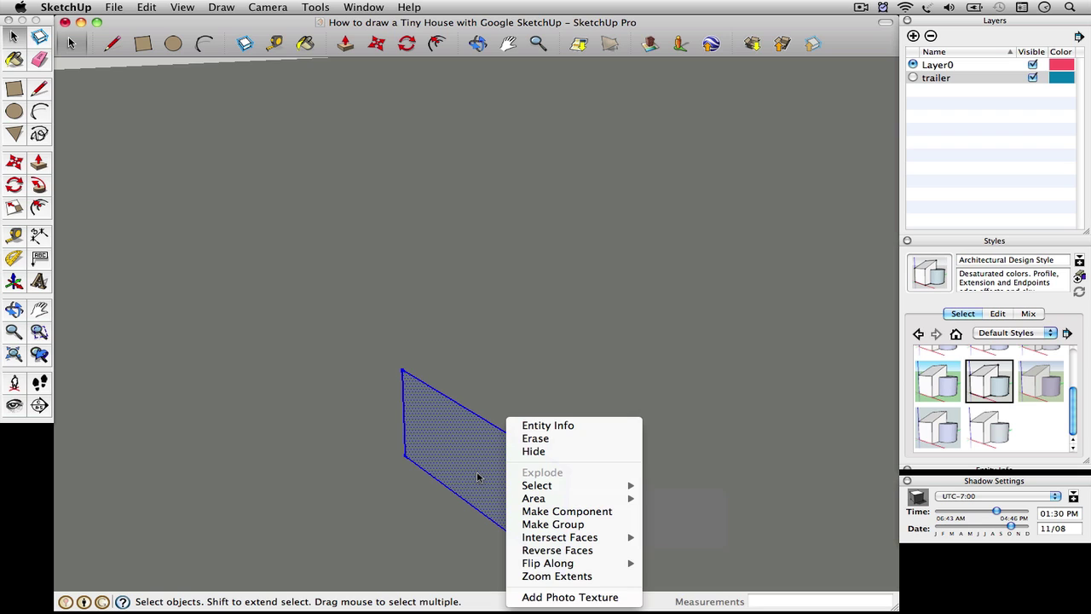
pyautogui.click(480, 469)
pyautogui.rightClick(482, 462)
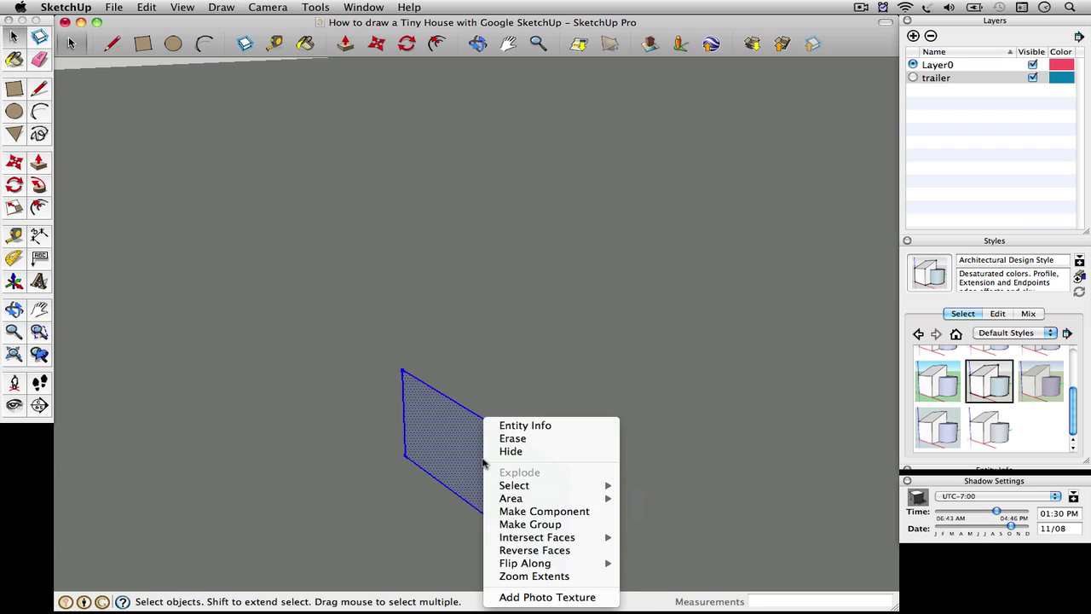
pyautogui.click(482, 461)
# Window-select the whole rectangle, face and edges, and make it a group
pyautogui.moveTo(368, 334); pyautogui.dragTo(619, 593)
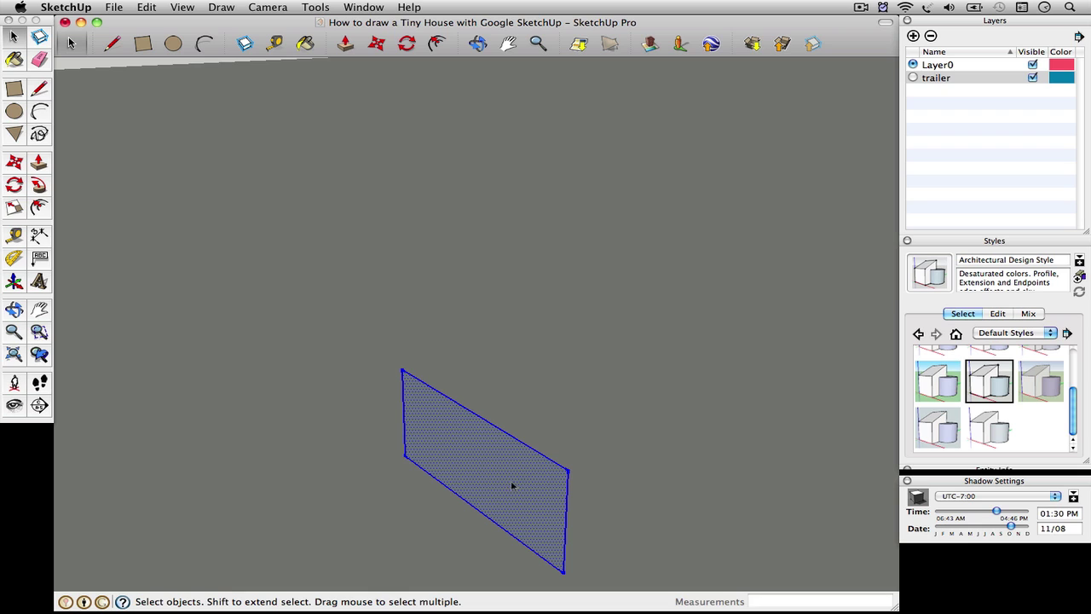
pyautogui.moveTo(358, 319); pyautogui.dragTo(612, 591)
pyautogui.rightClick(518, 503)
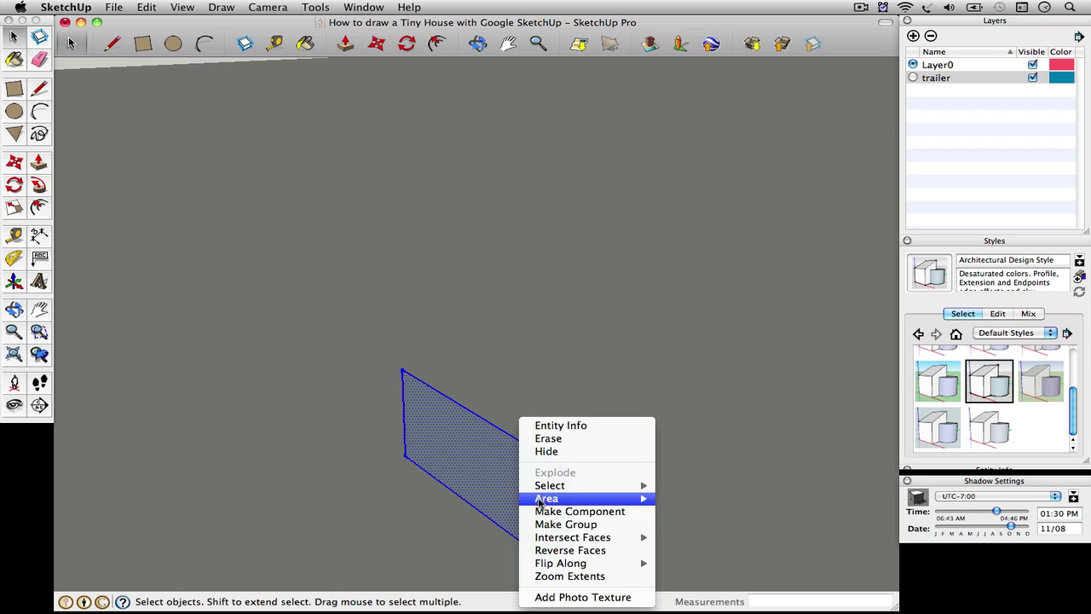
pyautogui.moveTo(549, 501)
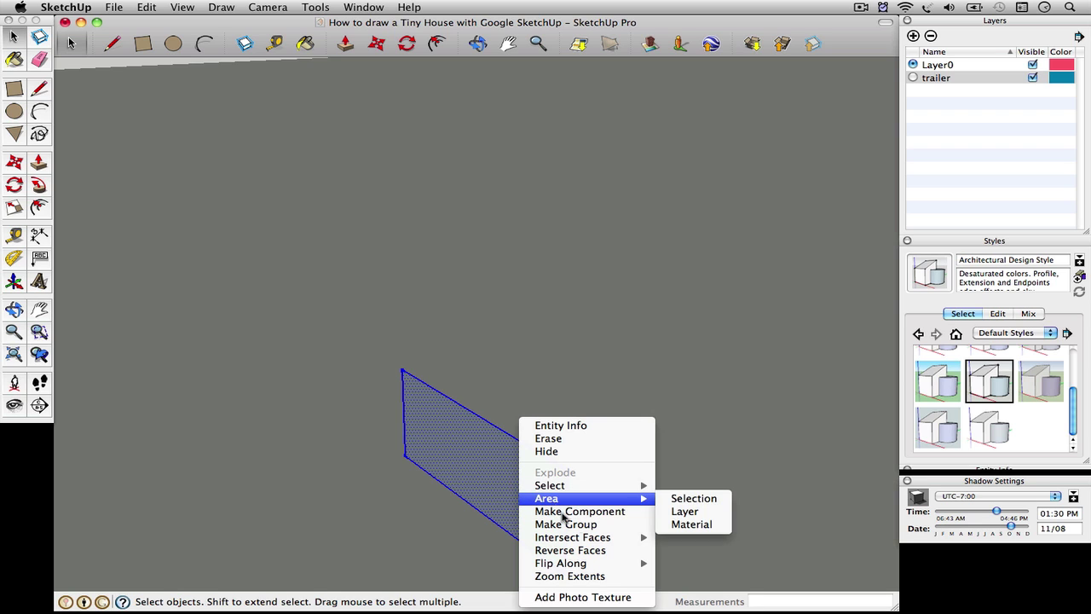
pyautogui.click(579, 524)
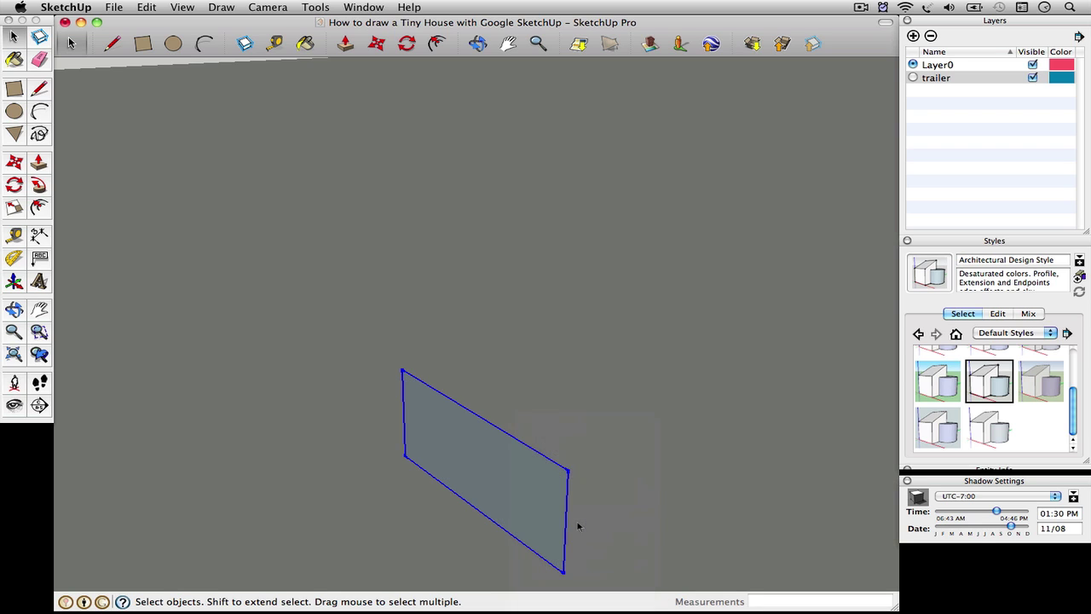
# Open the rectangle's group for editing and extrude the face about 5" into a solid block with Push/Pull
pyautogui.rightClick(487, 483)
pyautogui.click(535, 479)
pyautogui.click(38, 162)
pyautogui.click(452, 474)
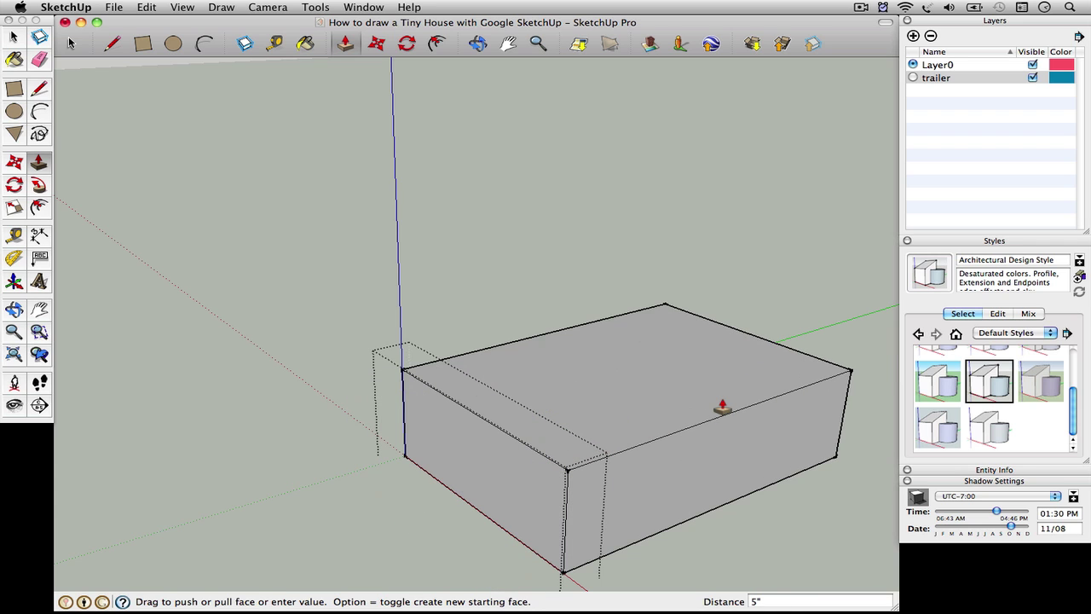
pyautogui.click(722, 408)
pyautogui.press('space')
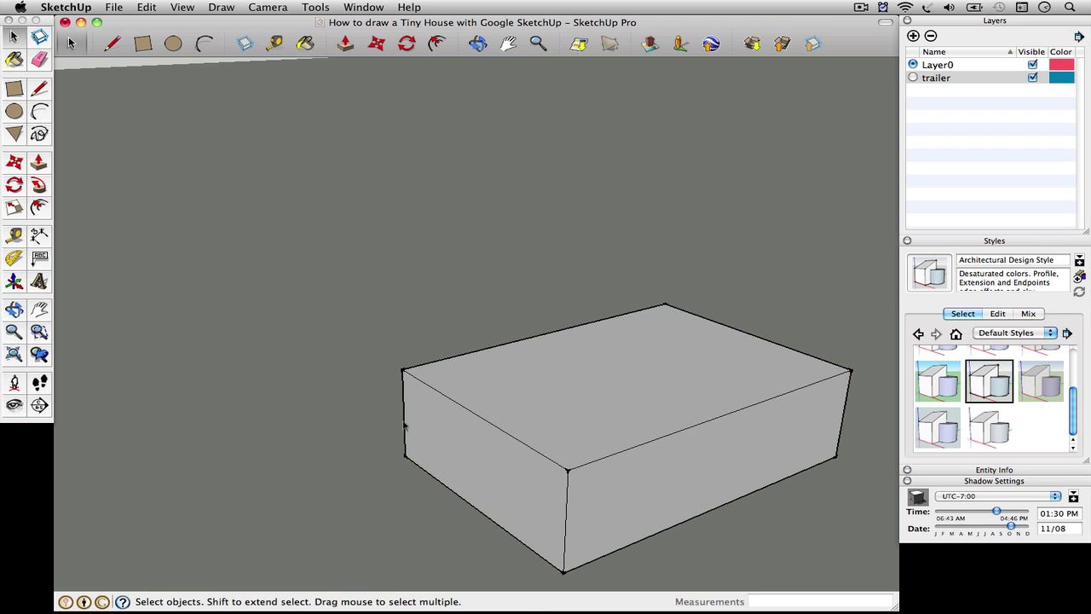
# Copy the extruded block and paste the duplicate on the ground just in front of the original
pyautogui.scroll(-5, 405, 426)
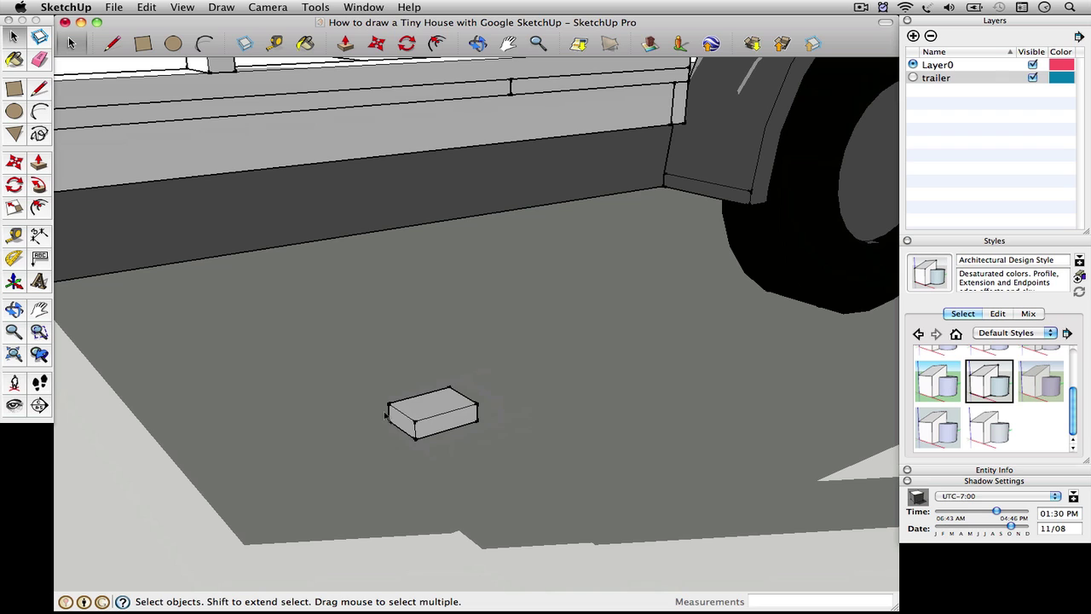
pyautogui.click(416, 424)
pyautogui.click(14, 162)
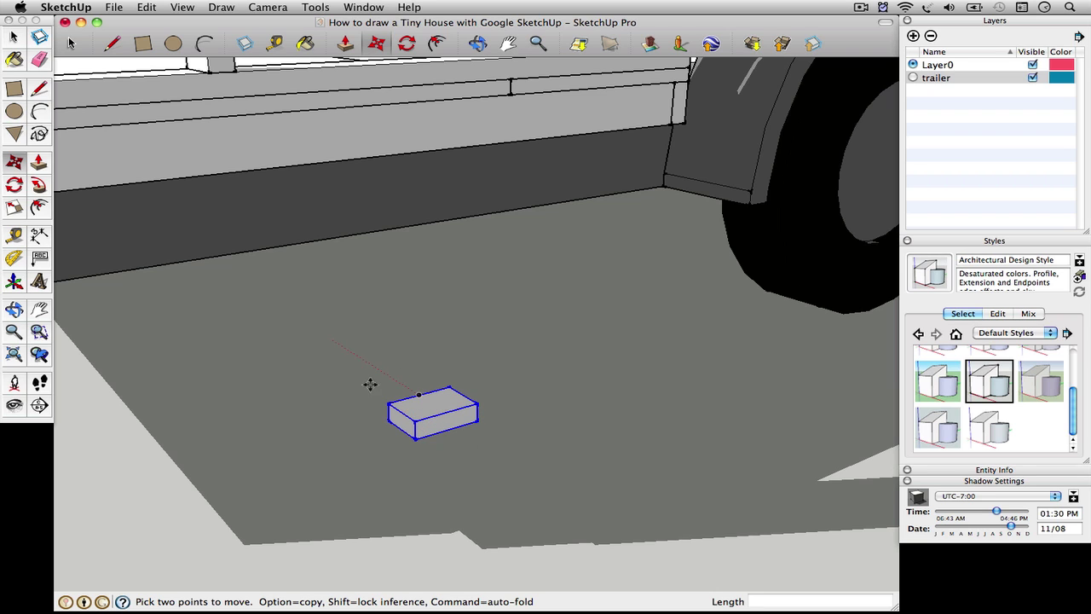
pyautogui.press('super+c')
pyautogui.press('super+v')
pyautogui.click(452, 454)
pyautogui.press('m')
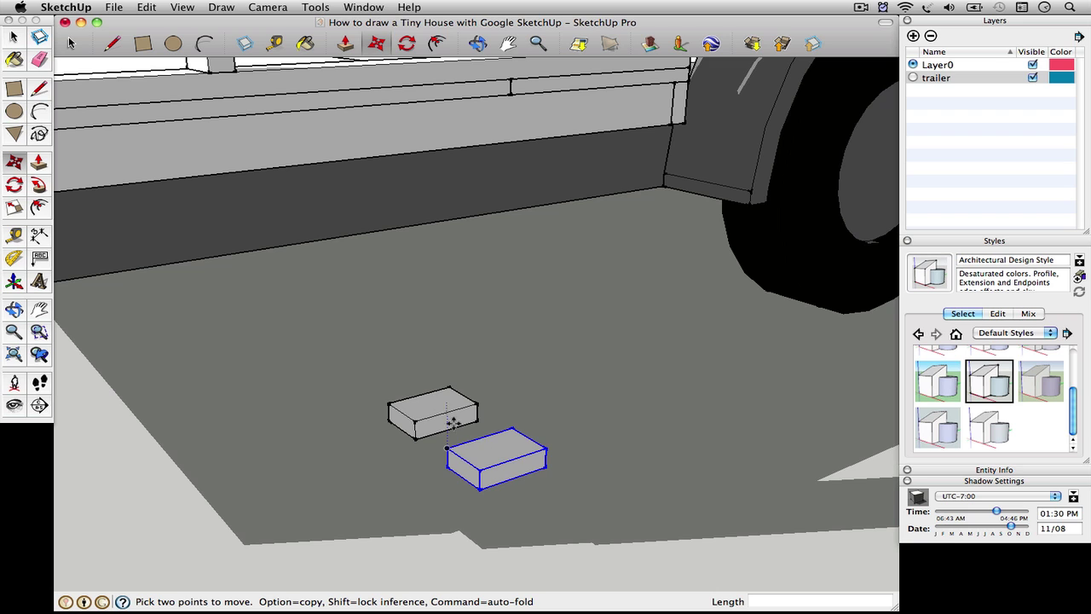
pyautogui.scroll(3, 461, 464)
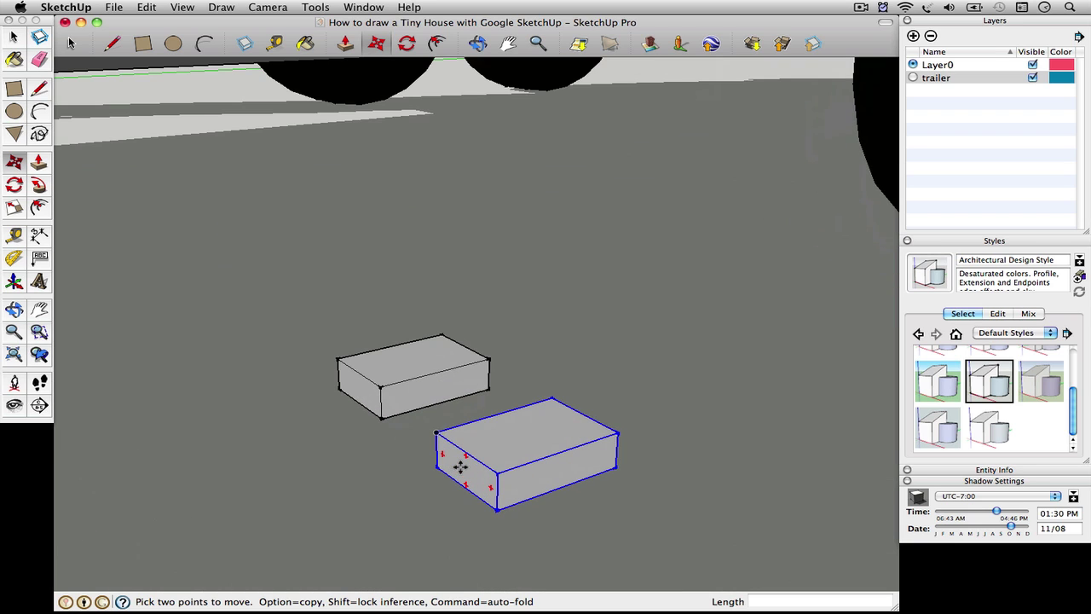
# Open the duplicate block's group for editing and extend its near end face about 3 7/8" with Push/Pull
pyautogui.click(38, 162)
pyautogui.rightClick(494, 449)
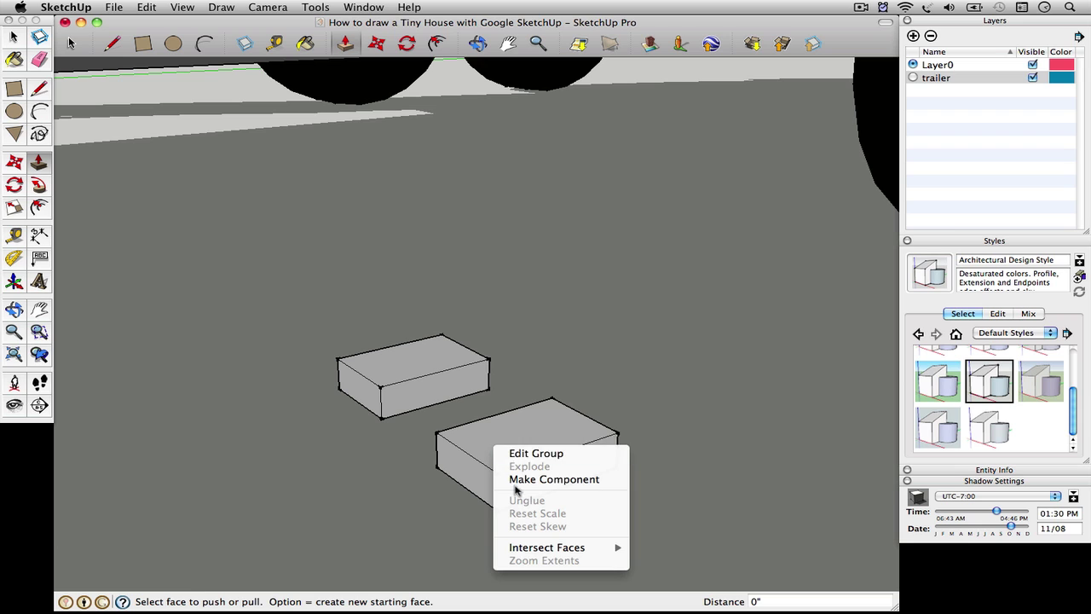
pyautogui.click(485, 457)
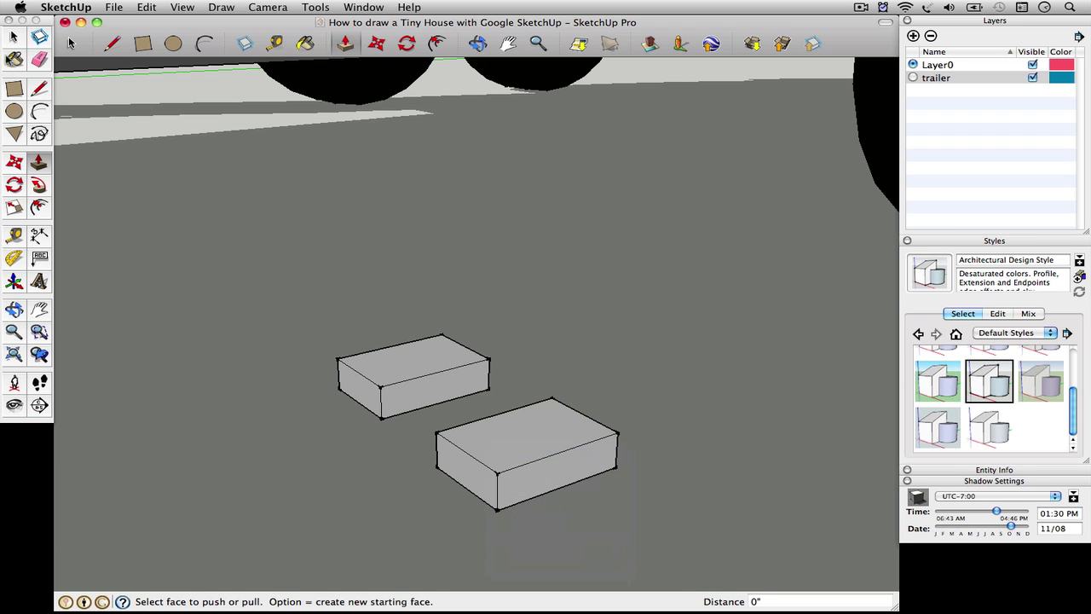
pyautogui.click(14, 38)
pyautogui.rightClick(489, 458)
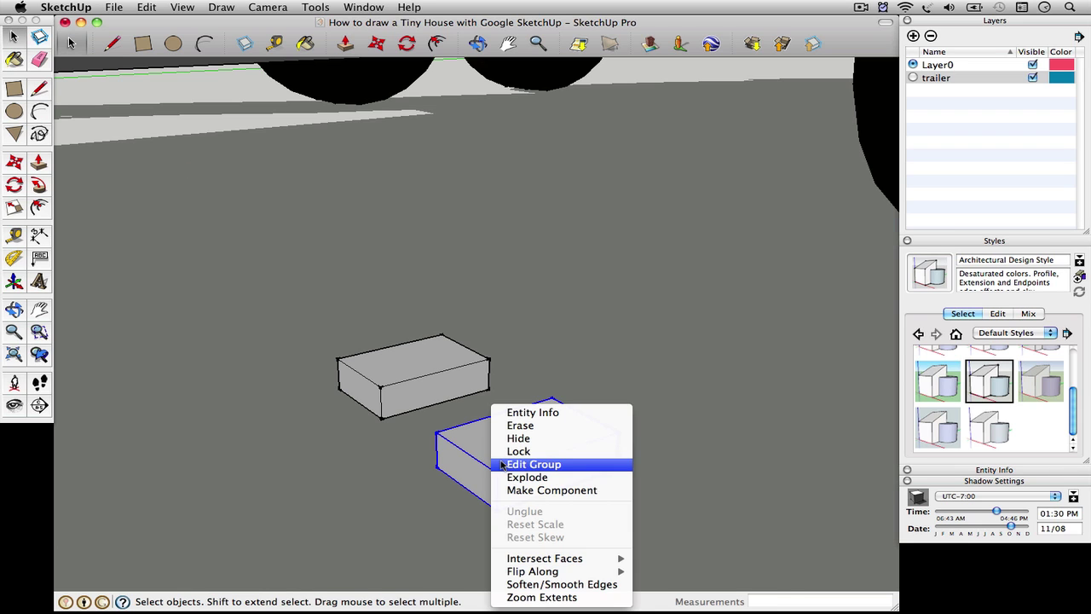
pyautogui.click(521, 459)
pyautogui.click(39, 162)
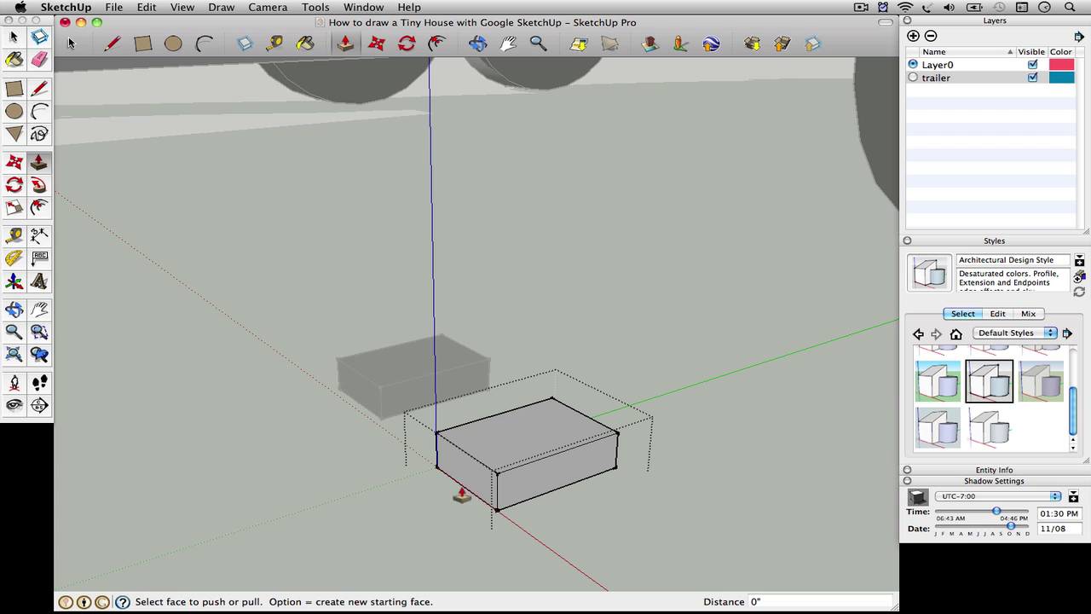
pyautogui.moveTo(475, 500); pyautogui.dragTo(366, 511)
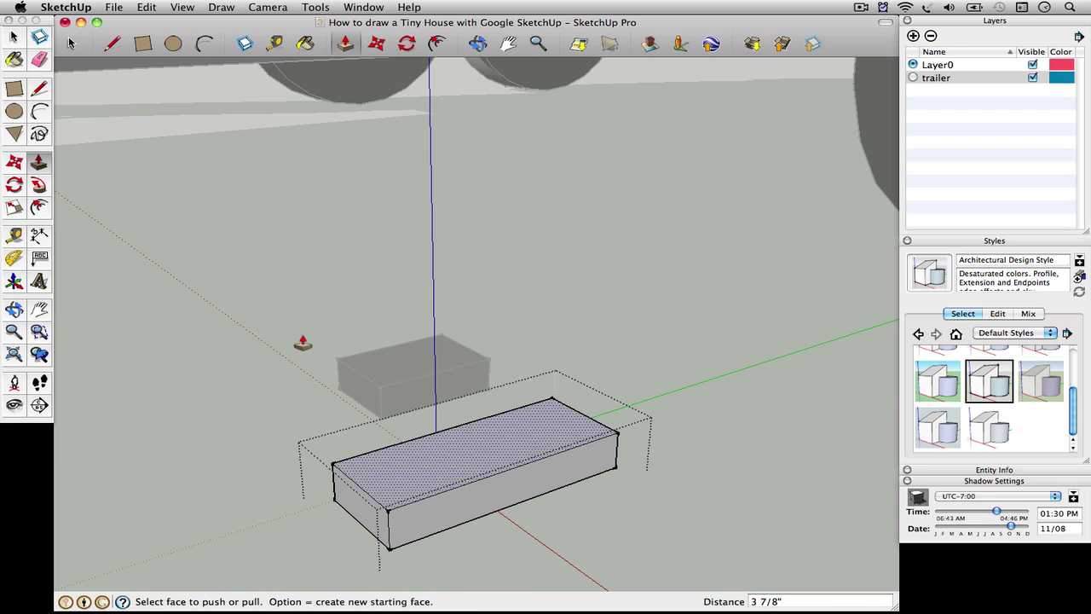
pyautogui.click(14, 38)
pyautogui.click(351, 429)
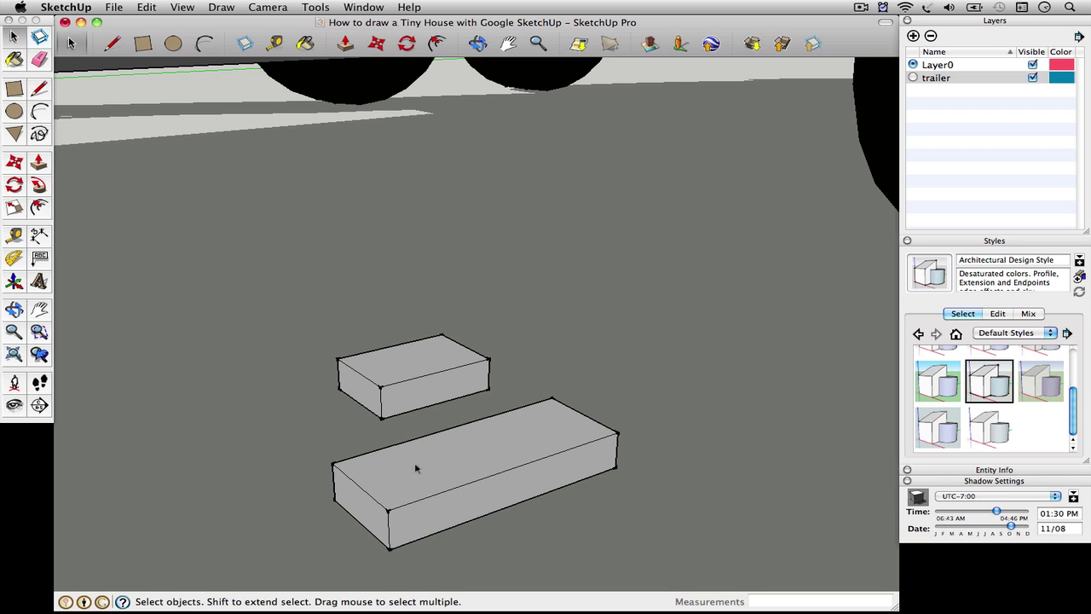
# Convert the lengthened block to a component and paste a copy of it beside the original
pyautogui.click(488, 489)
pyautogui.rightClick(451, 463)
pyautogui.click(487, 492)
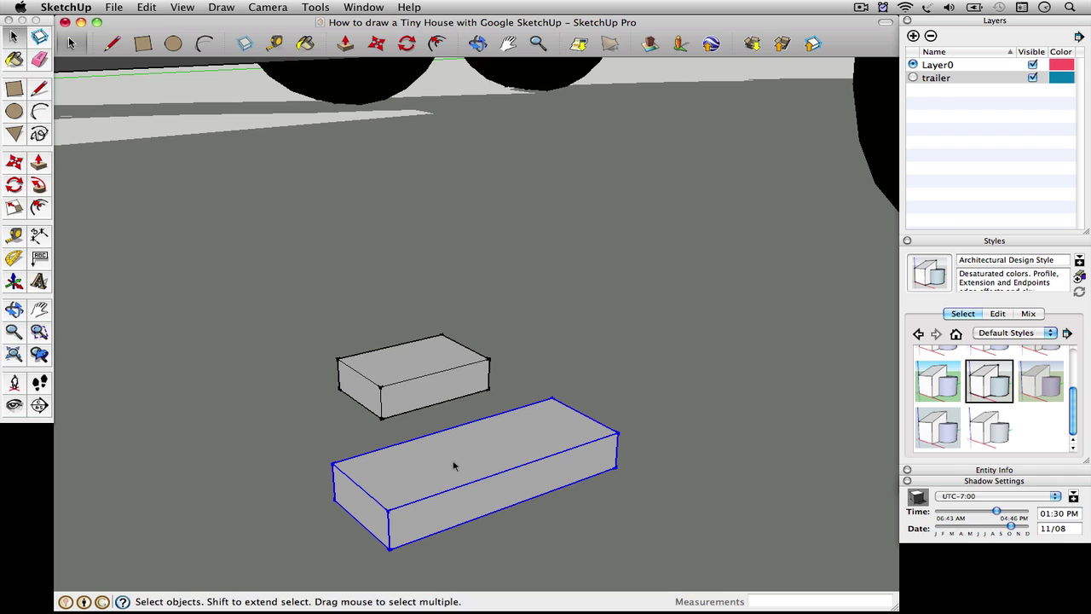
pyautogui.press('super+c')
pyautogui.press('super+v')
pyautogui.click(603, 507)
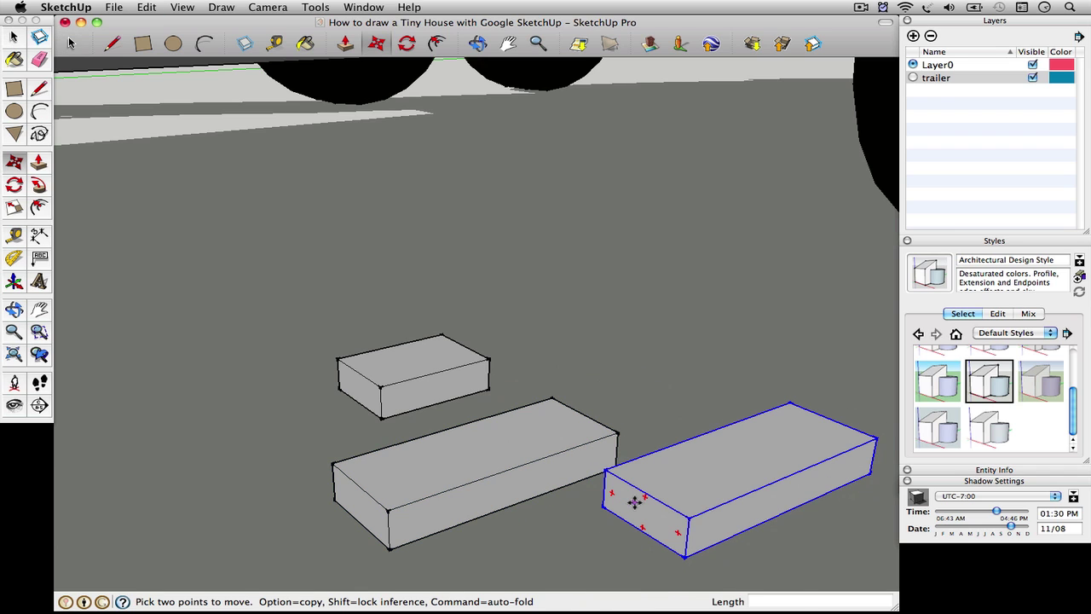
# Open the copied component for editing and extend its near end face with Push/Pull
pyautogui.rightClick(635, 504)
pyautogui.click(615, 504)
pyautogui.rightClick(627, 495)
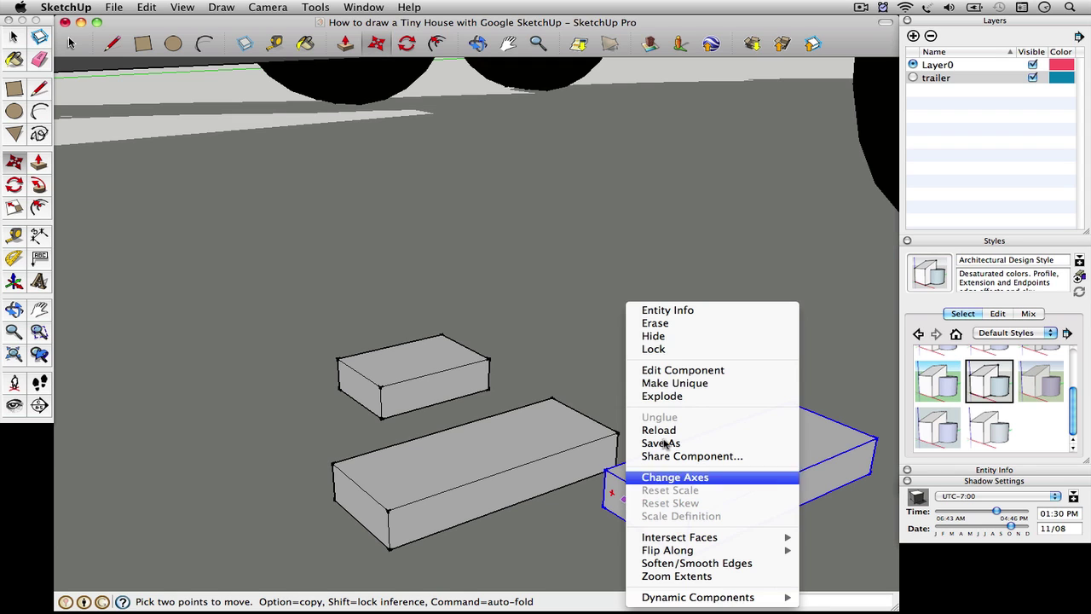
pyautogui.click(680, 371)
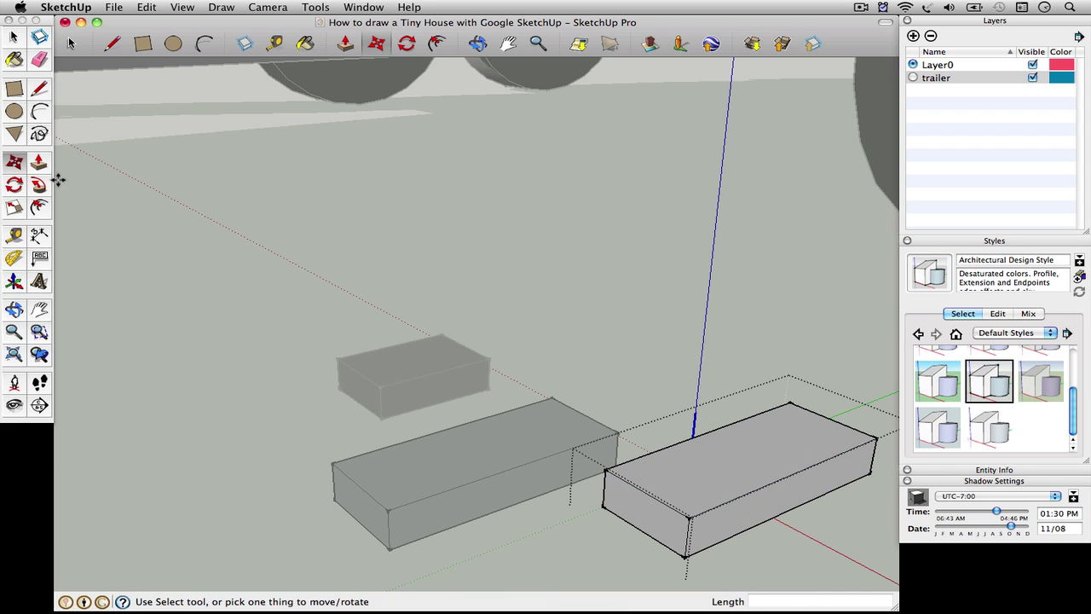
pyautogui.click(39, 164)
pyautogui.moveTo(628, 517); pyautogui.dragTo(558, 517)
pyautogui.click(14, 38)
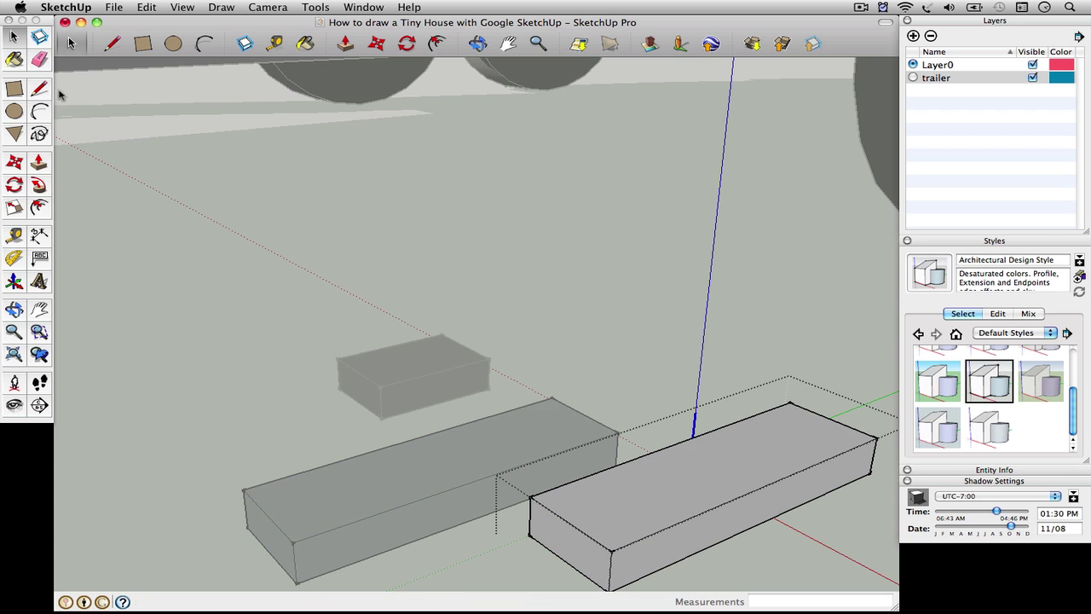
pyautogui.click(115, 151)
# Move the short block on top of the near end of the first long board, aligning their corners
pyautogui.scroll(-5, 428, 441)
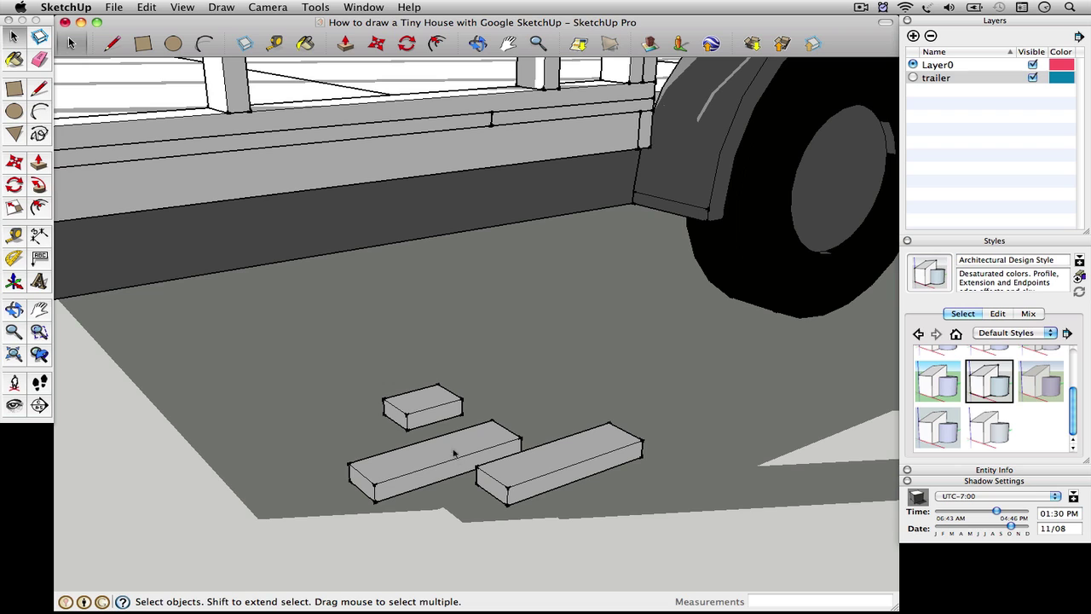
pyautogui.click(415, 403)
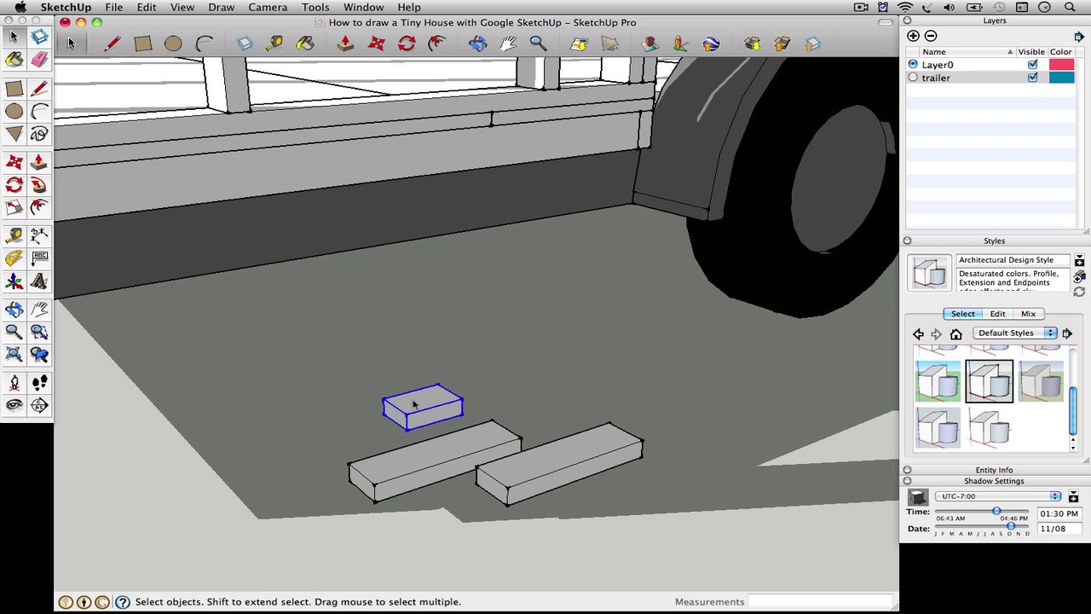
pyautogui.click(14, 166)
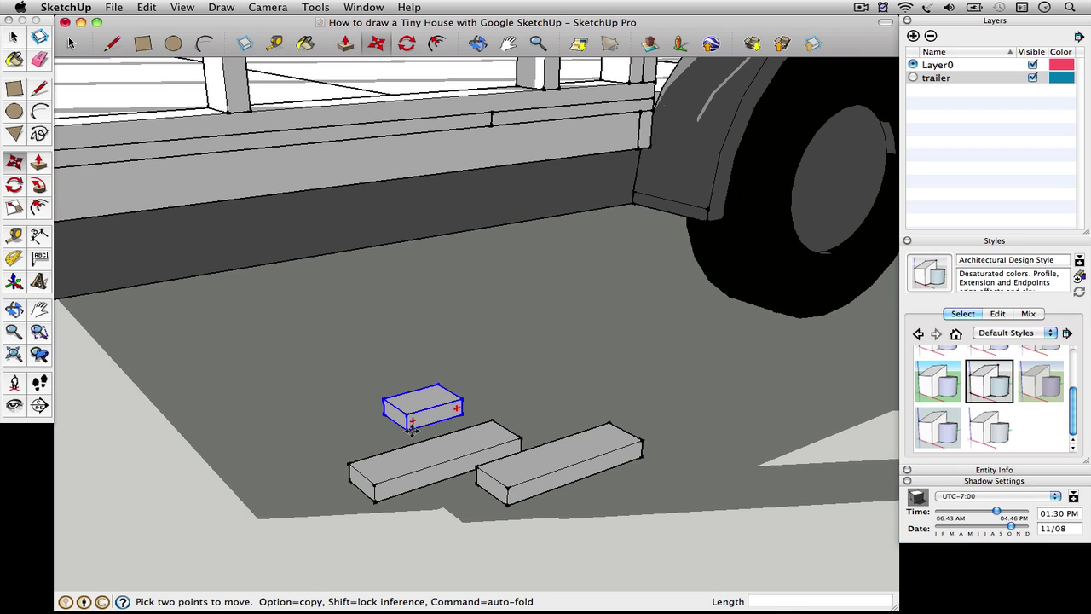
pyautogui.moveTo(412, 426); pyautogui.dragTo(375, 479)
pyautogui.click(14, 37)
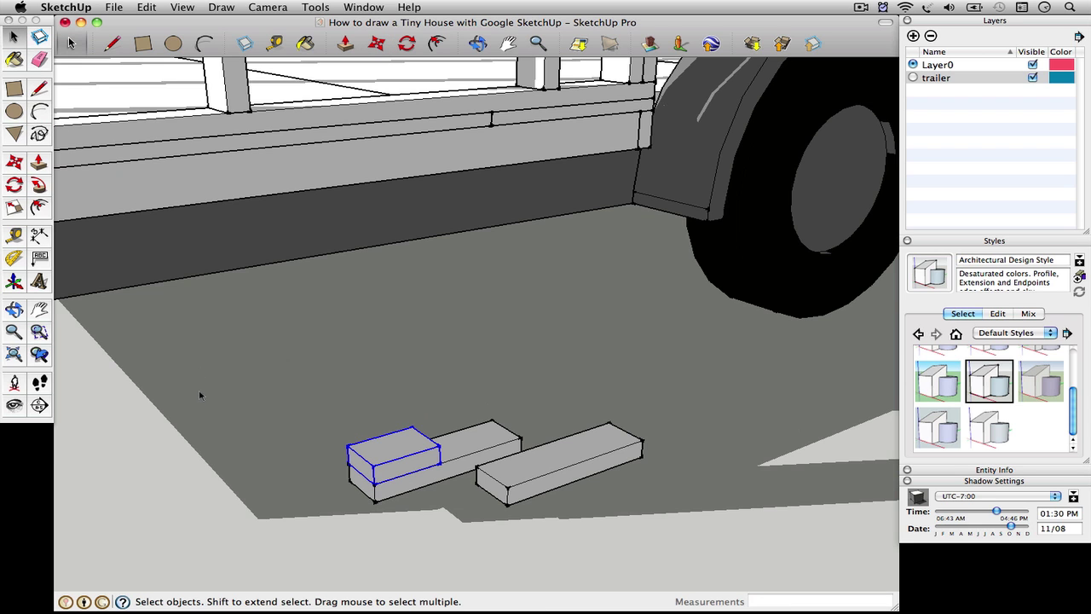
pyautogui.click(200, 401)
# Move the short block along the first long board and onto the near end of the second, snapping corner to corner
pyautogui.click(536, 483)
pyautogui.scroll(10, 492, 502)
pyautogui.scroll(-10, 499, 502)
pyautogui.scroll(5, 505, 508)
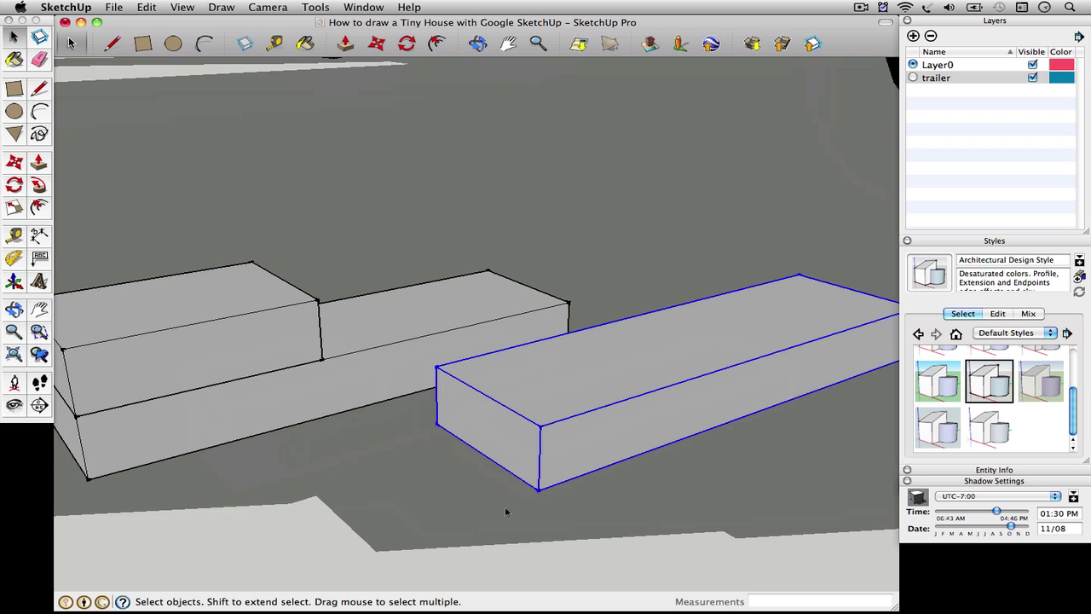
pyautogui.click(443, 479)
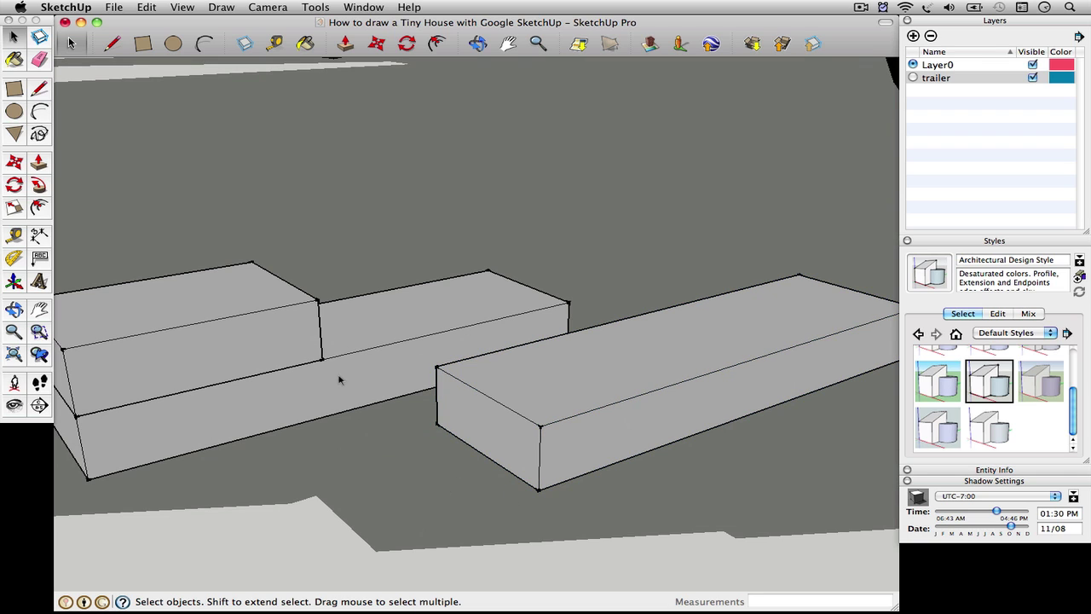
pyautogui.click(8, 167)
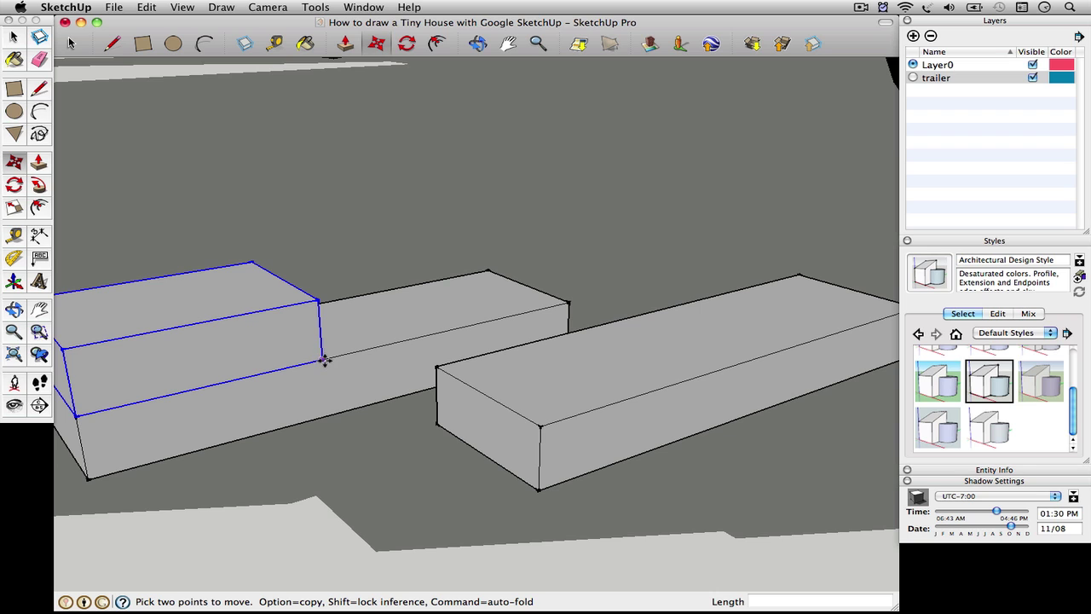
pyautogui.click(254, 348)
pyautogui.click(438, 297)
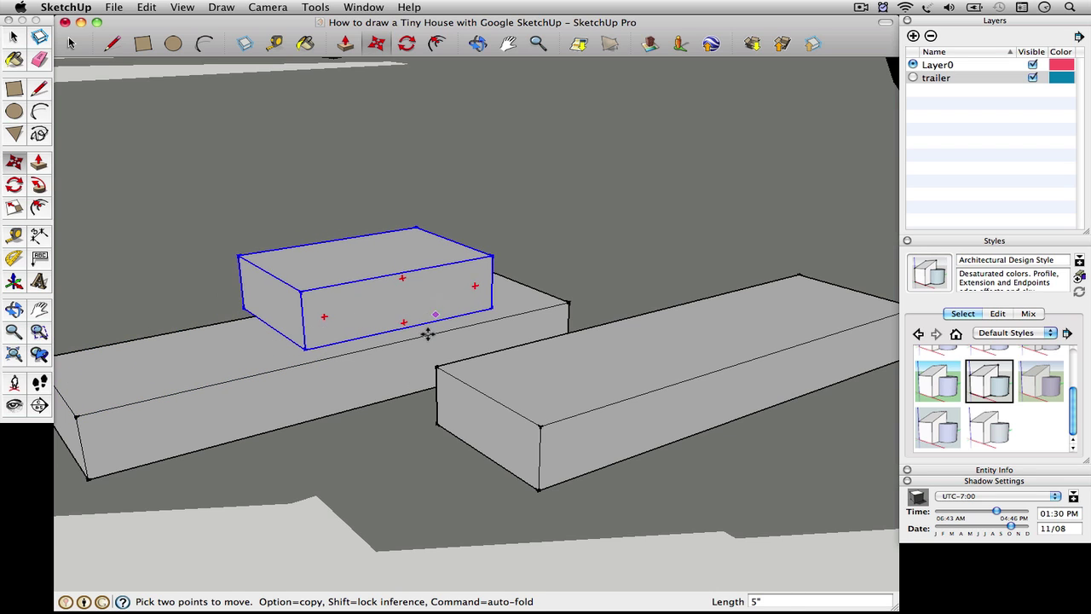
pyautogui.click(303, 346)
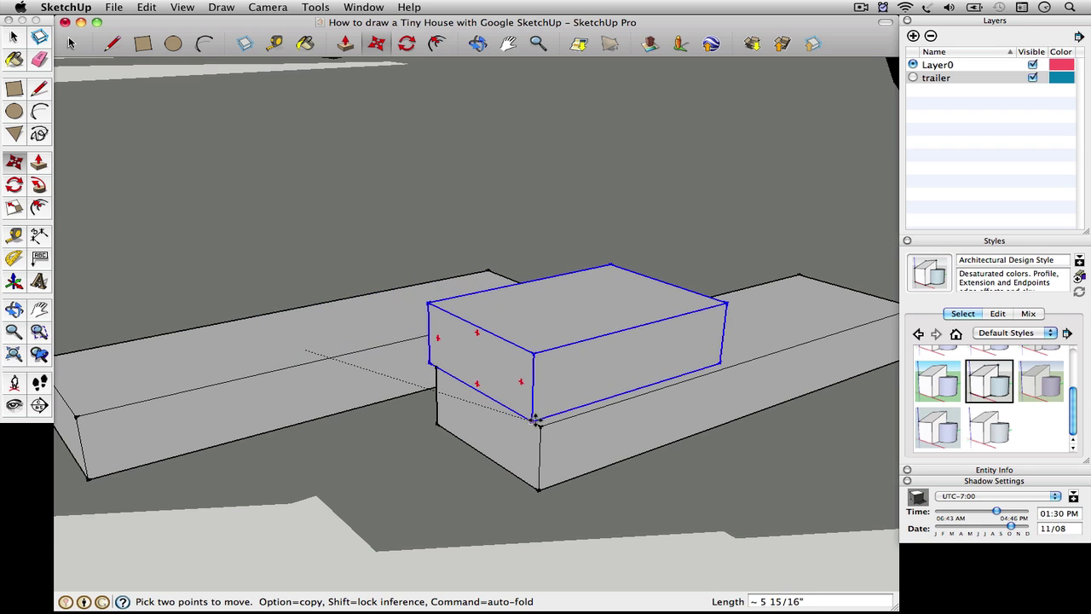
pyautogui.click(538, 421)
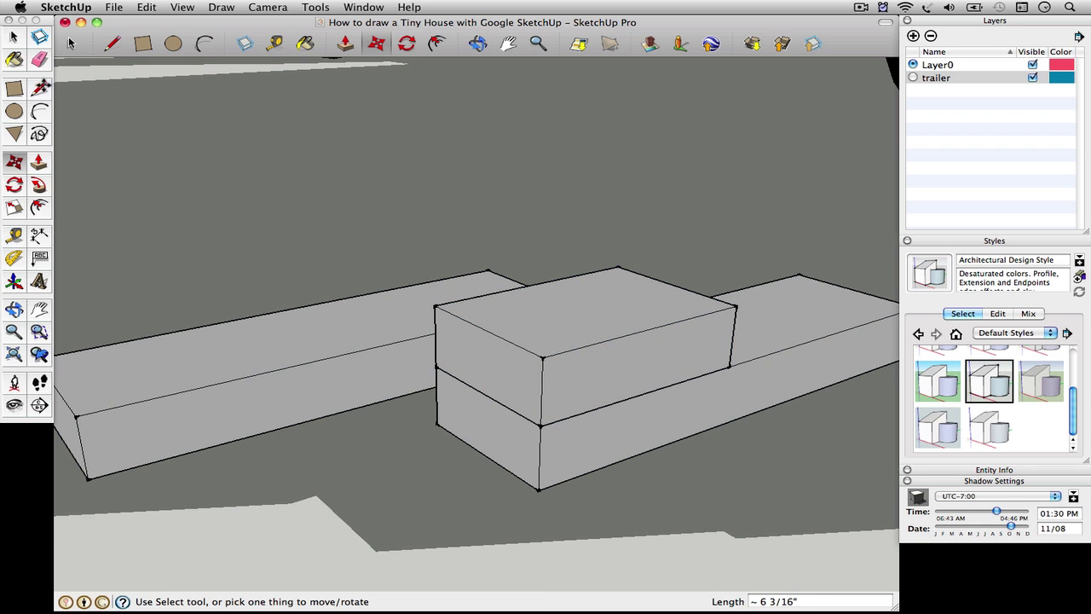
# Rotate the short block 90 degrees about its near bottom corner to stand it upright
pyautogui.click(14, 38)
pyautogui.click(14, 185)
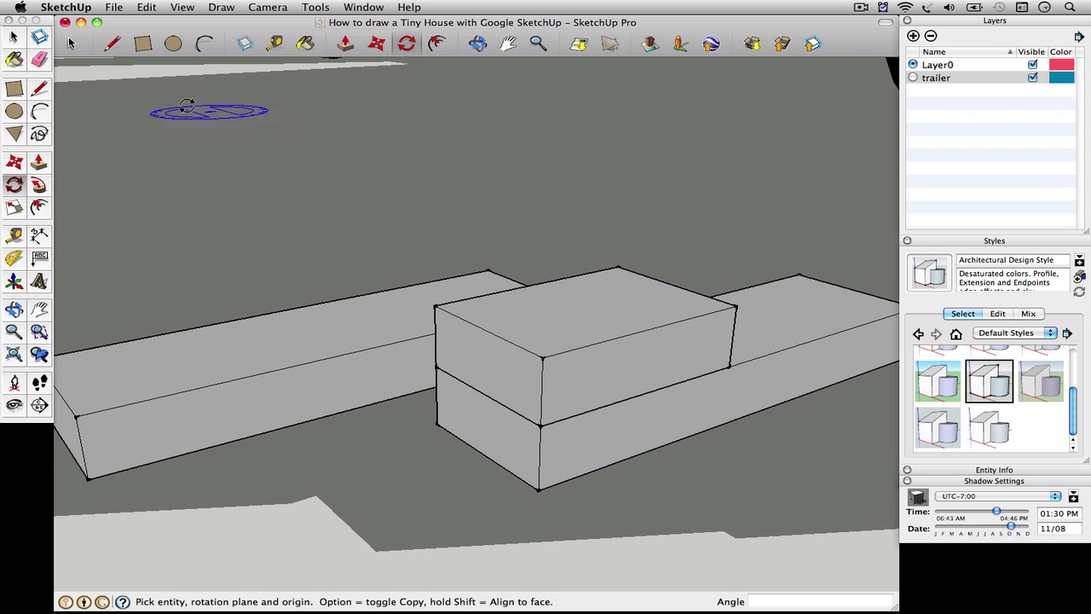
pyautogui.press('space')
pyautogui.click(582, 368)
pyautogui.press('q')
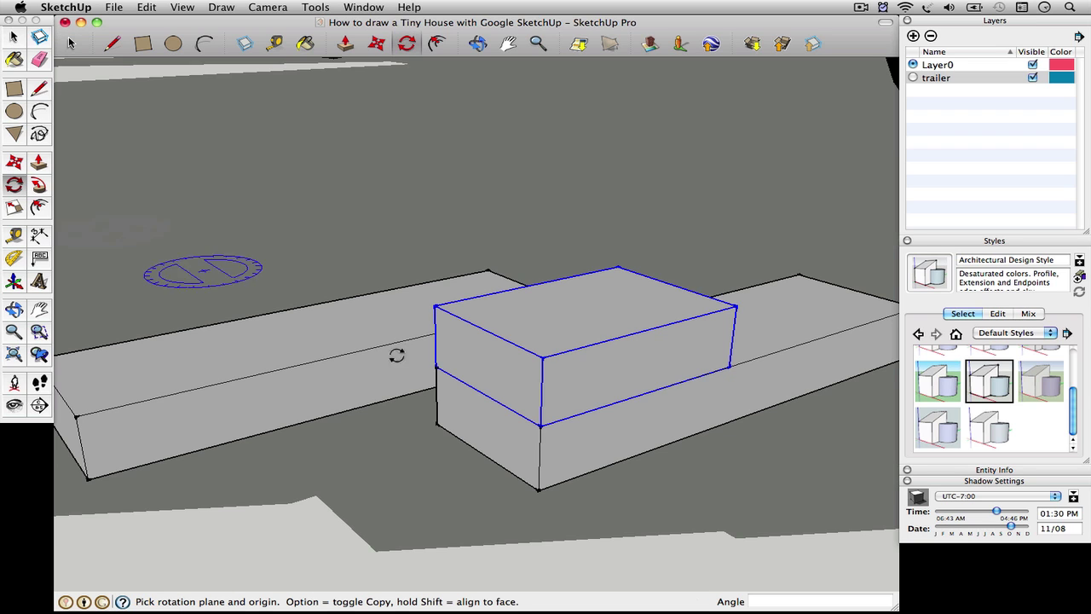
pyautogui.click(540, 426)
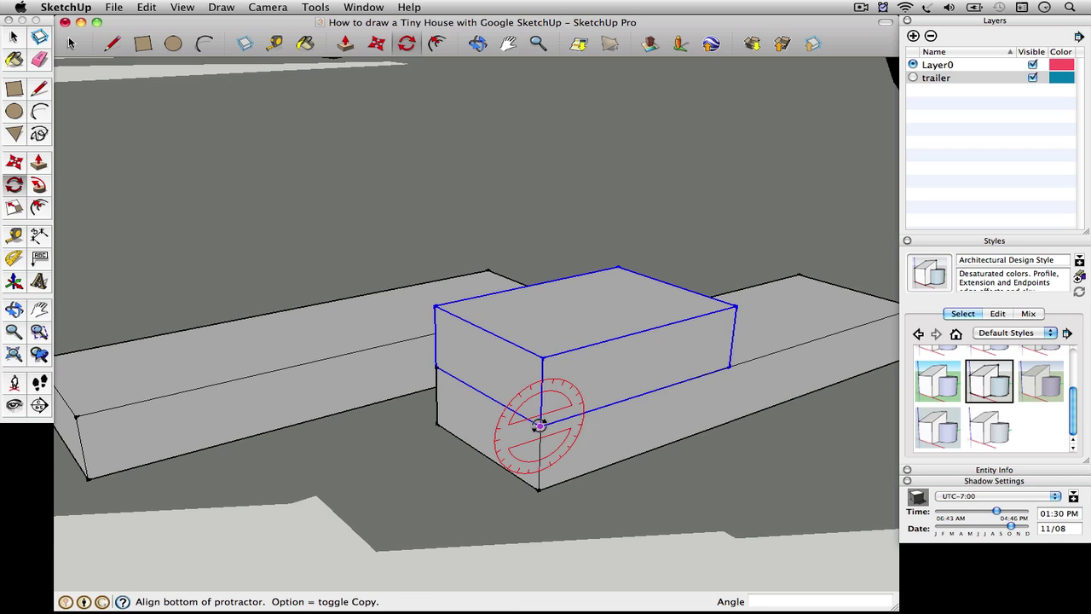
pyautogui.click(545, 356)
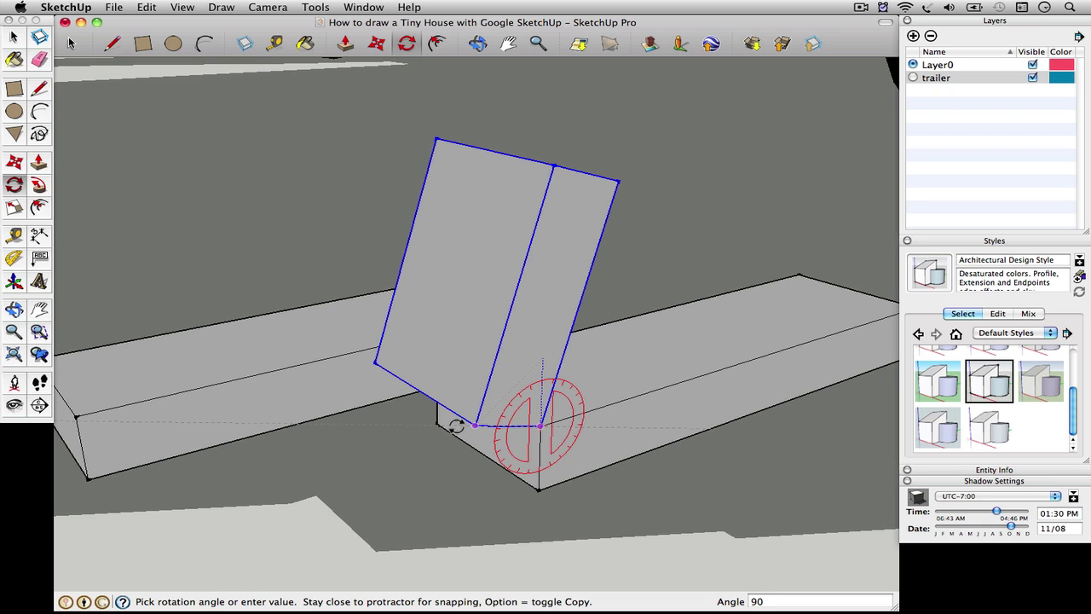
pyautogui.press('Return')
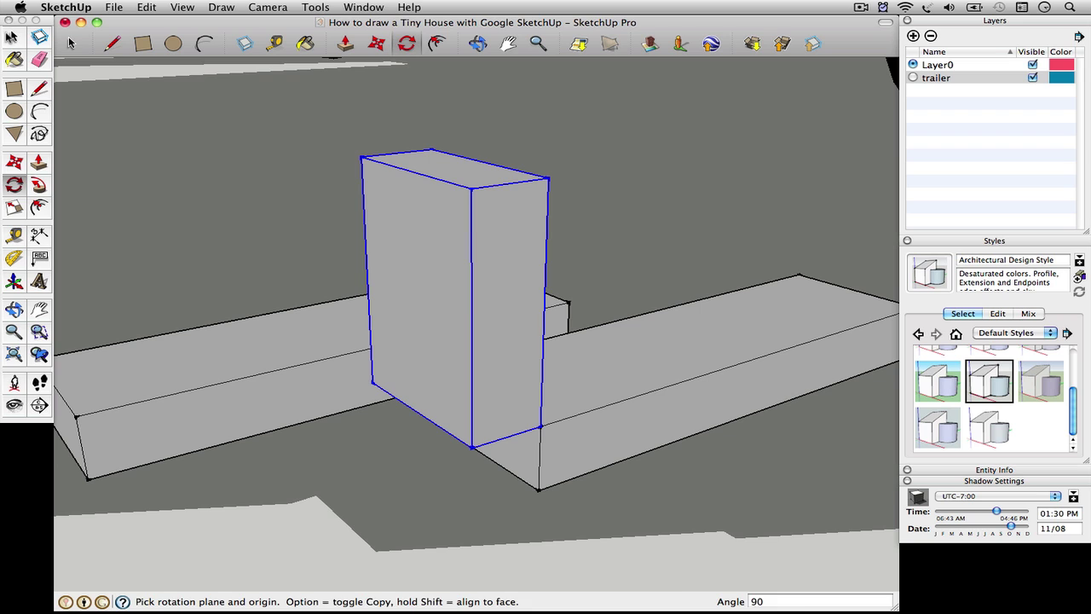
# Move the upright block 1 1/2" so its bottom corner sits on the end corner of the long board
pyautogui.click(71, 42)
pyautogui.click(489, 406)
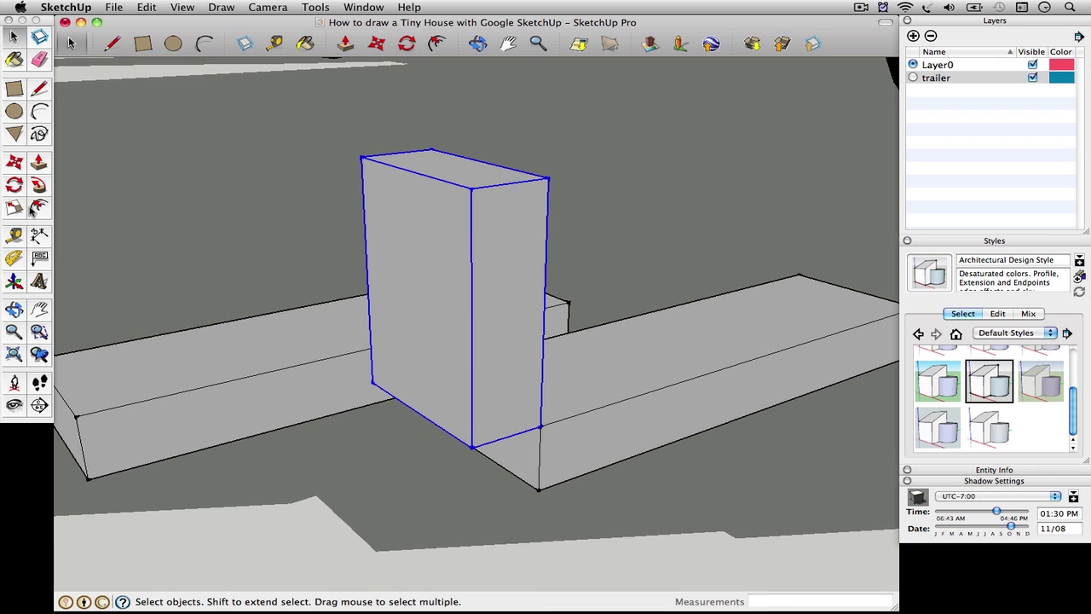
pyautogui.click(14, 162)
pyautogui.click(473, 443)
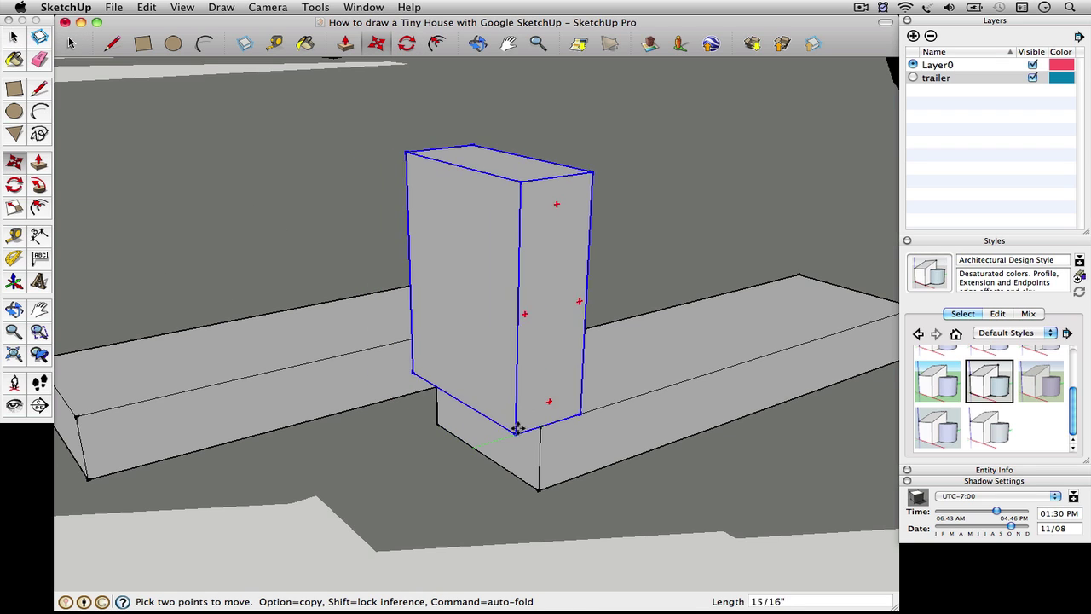
pyautogui.click(538, 424)
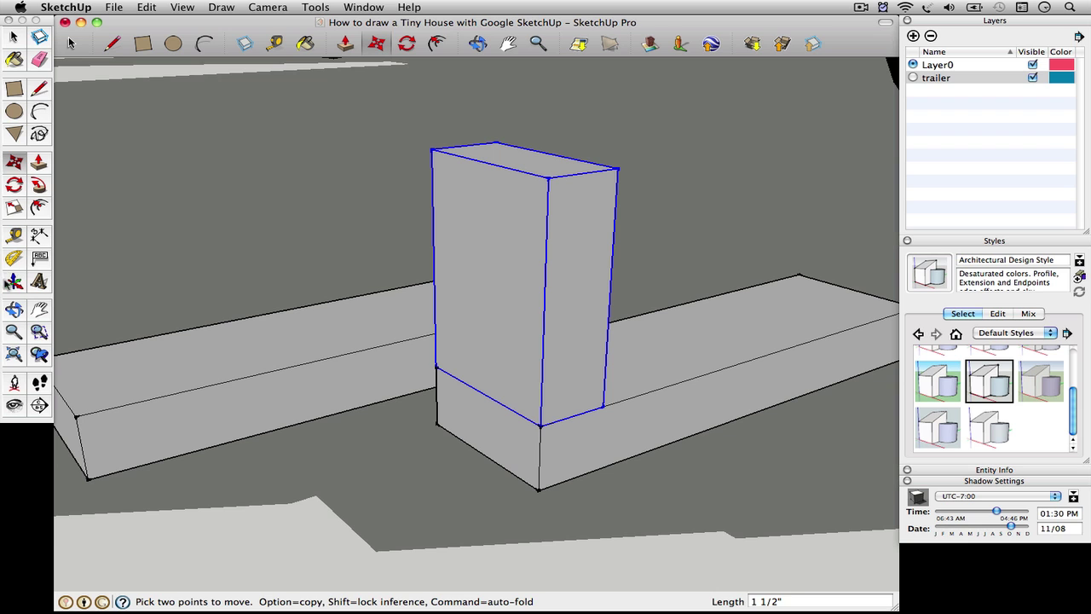
# Move the loose long board by its near top corner to a spot farther along, behind the board carrying the upright block
pyautogui.click(15, 308)
pyautogui.moveTo(489, 440); pyautogui.dragTo(302, 341)
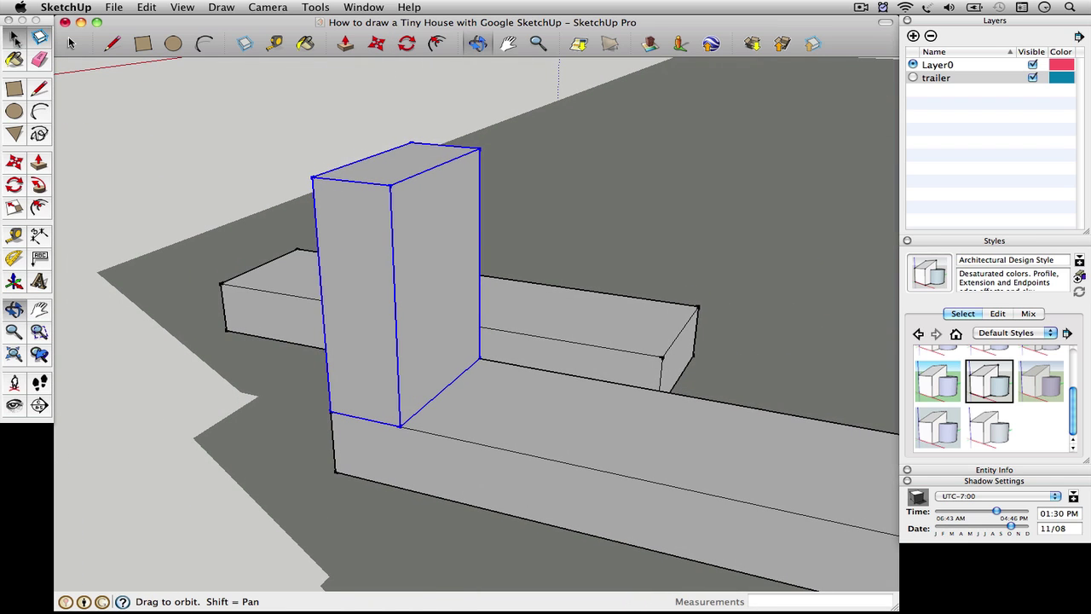
pyautogui.click(14, 37)
pyautogui.click(552, 359)
pyautogui.scroll(-3, 372, 364)
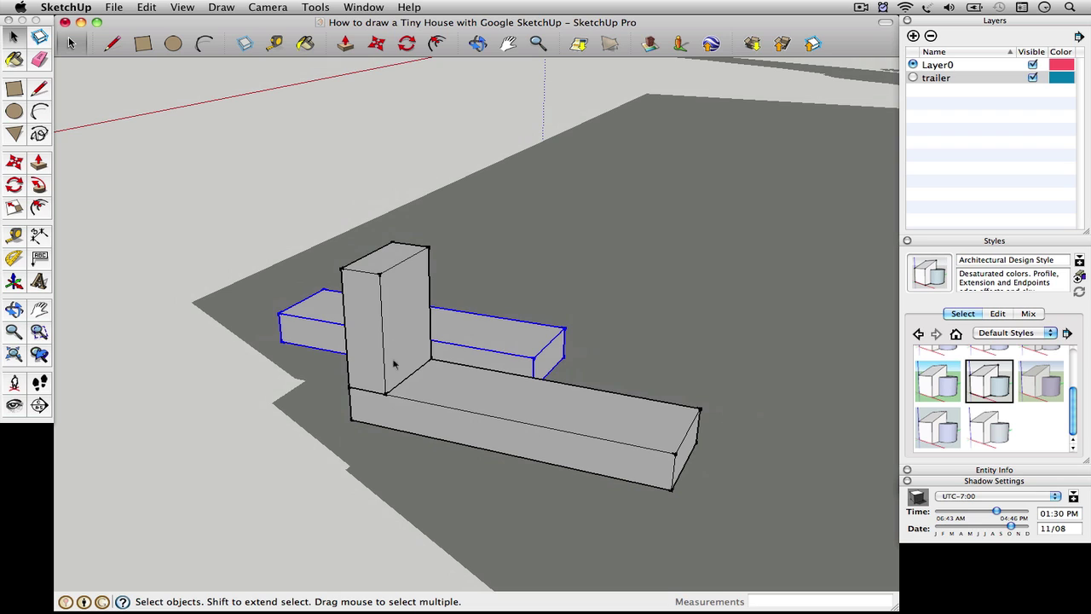
pyautogui.click(15, 162)
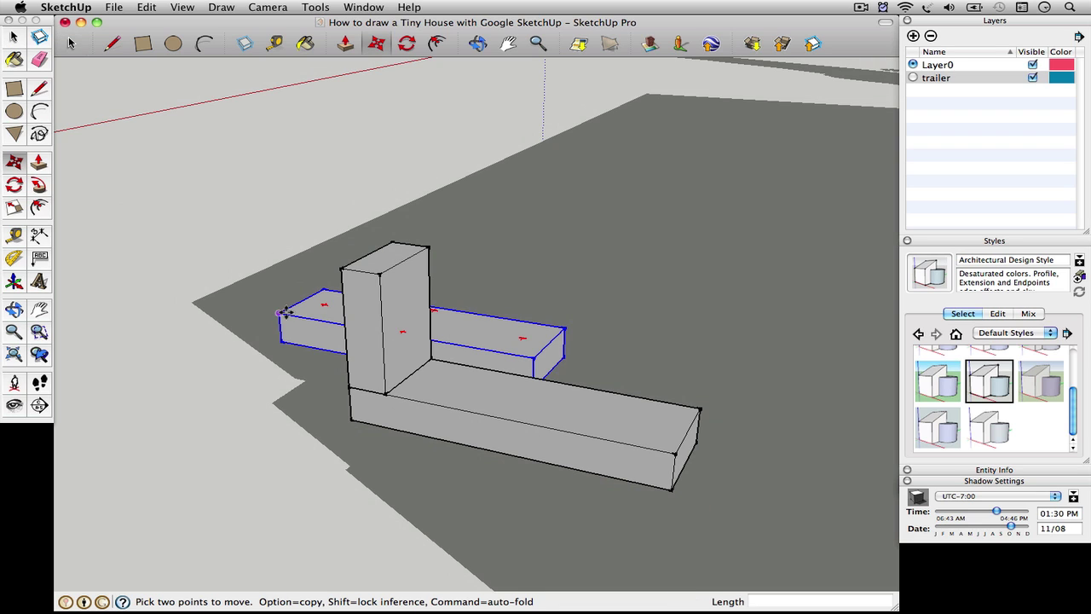
pyautogui.click(285, 313)
pyautogui.click(501, 352)
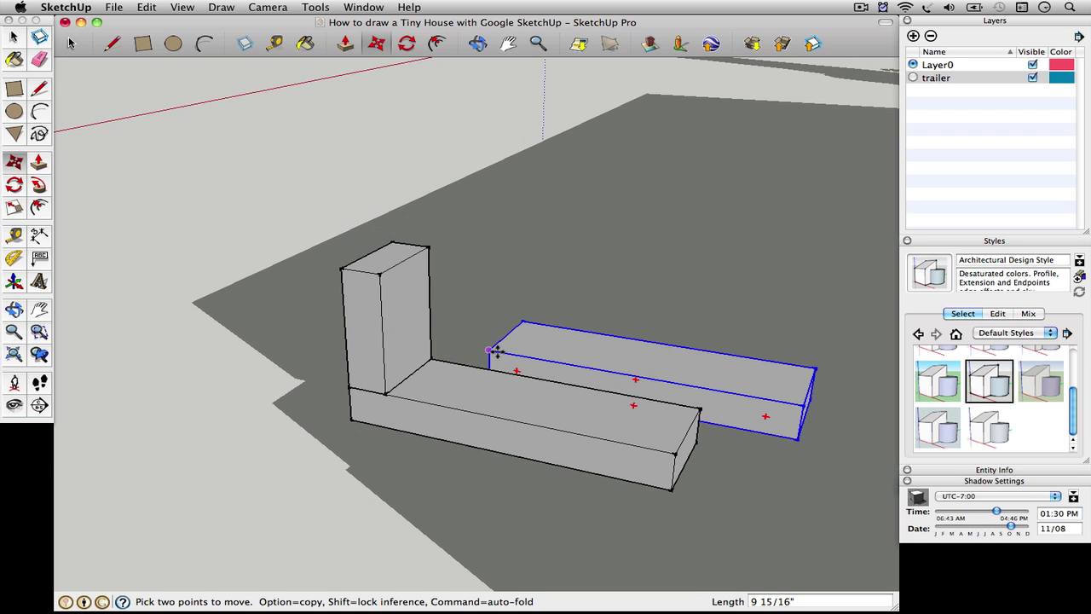
# Snap the loose board's corner to the upright block's top corner and set the board down apart from the L-shaped pair
pyautogui.click(496, 351)
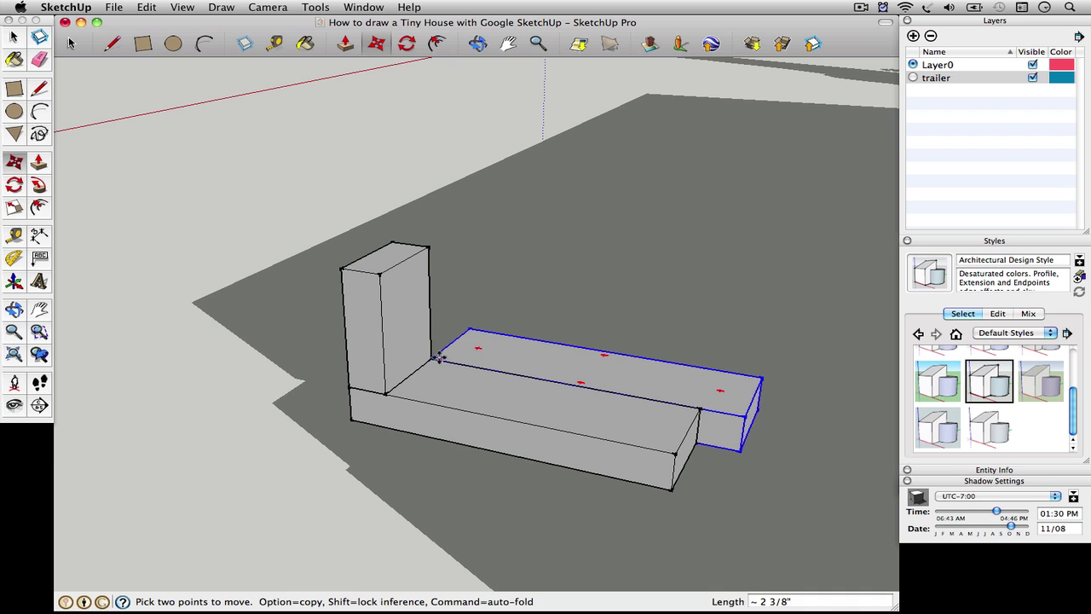
pyautogui.click(430, 249)
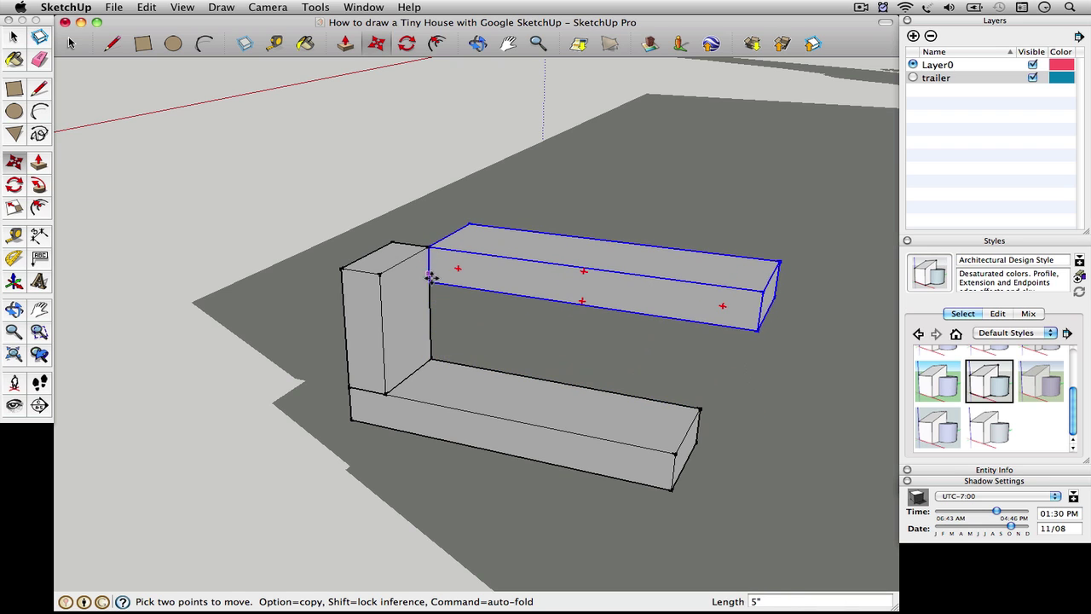
pyautogui.click(421, 307)
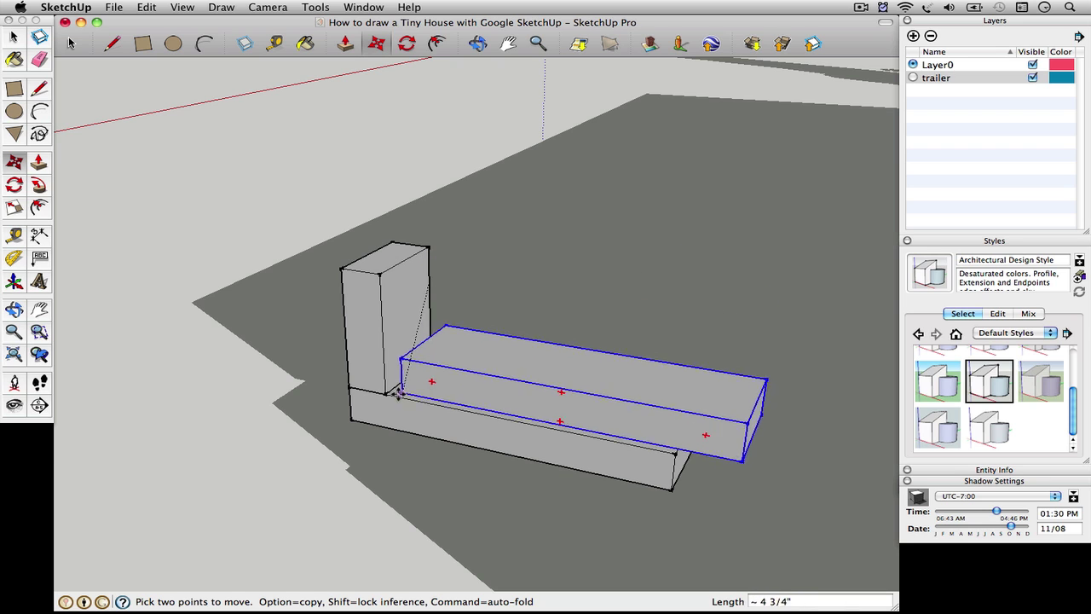
pyautogui.click(494, 352)
pyautogui.click(13, 37)
pyautogui.click(365, 252)
pyautogui.scroll(-4, 470, 376)
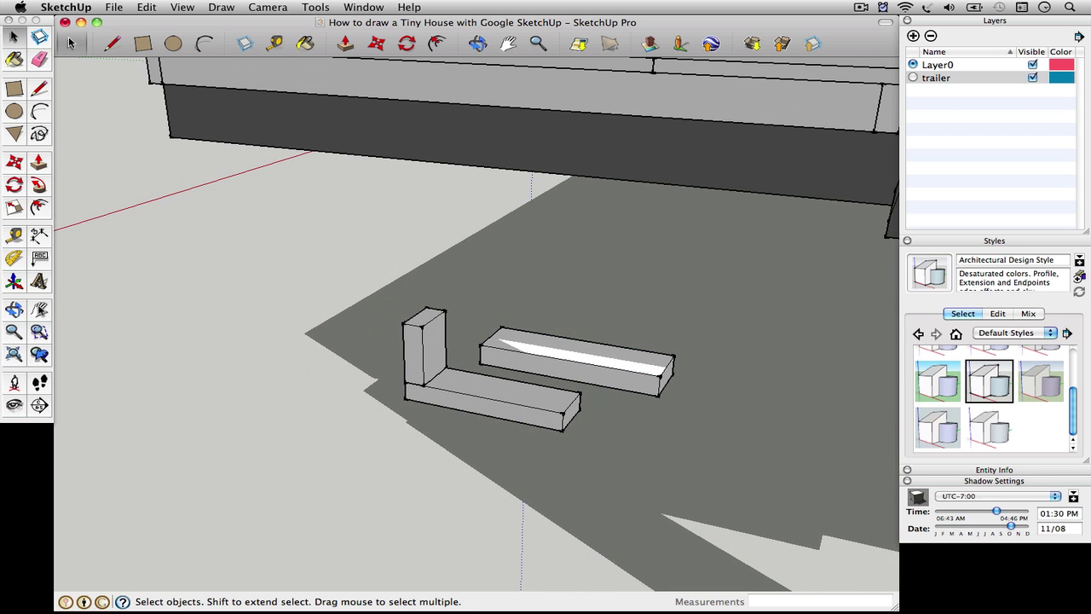
# Rotate all three lumber pieces together 90 degrees about the lower end corner of the board beneath the upright block
pyautogui.click(13, 310)
pyautogui.moveTo(251, 414); pyautogui.dragTo(662, 404)
pyautogui.scroll(5, 825, 363)
pyautogui.scroll(-5, 825, 363)
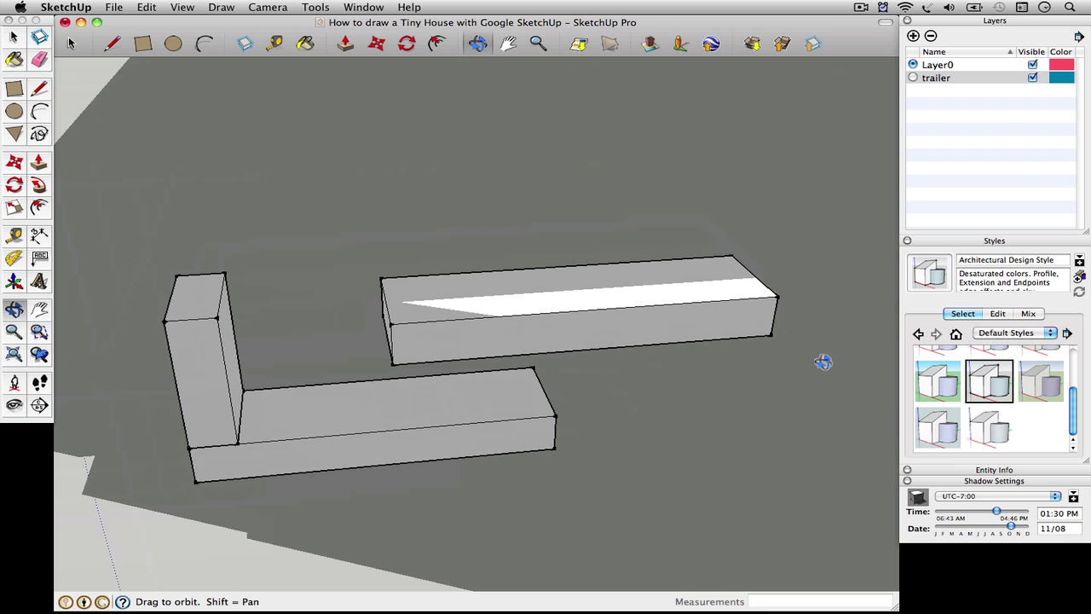
pyautogui.moveTo(487, 373); pyautogui.dragTo(767, 299)
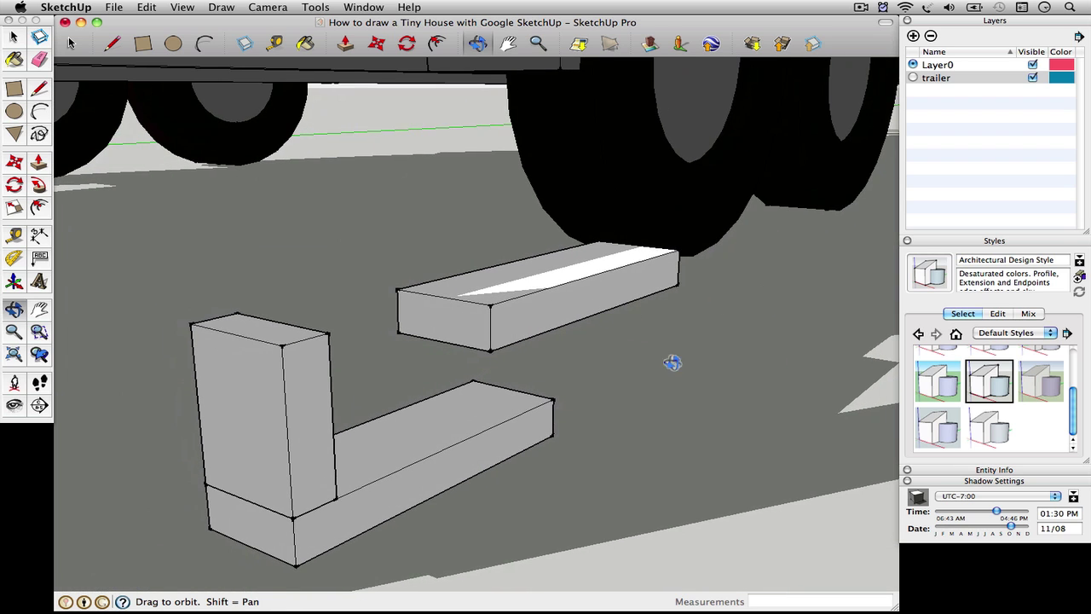
pyautogui.moveTo(657, 367); pyautogui.dragTo(520, 399)
pyautogui.click(14, 37)
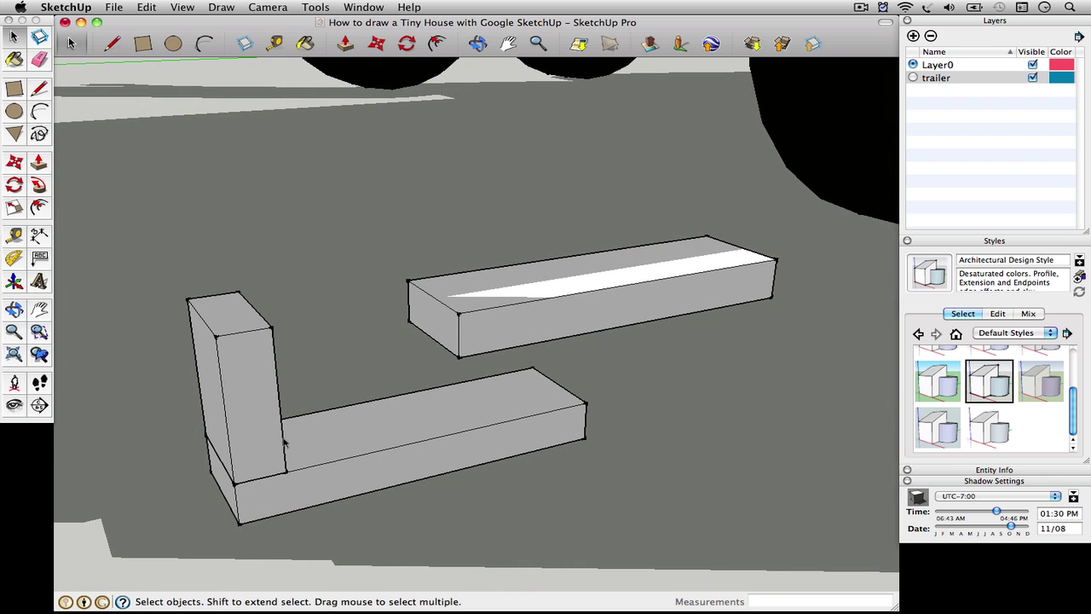
pyautogui.click(260, 422)
pyautogui.keyDown('shift'); pyautogui.click(354, 464); pyautogui.keyUp('shift')
pyautogui.keyDown('shift'); pyautogui.click(457, 334); pyautogui.keyUp('shift')
pyautogui.press('q')
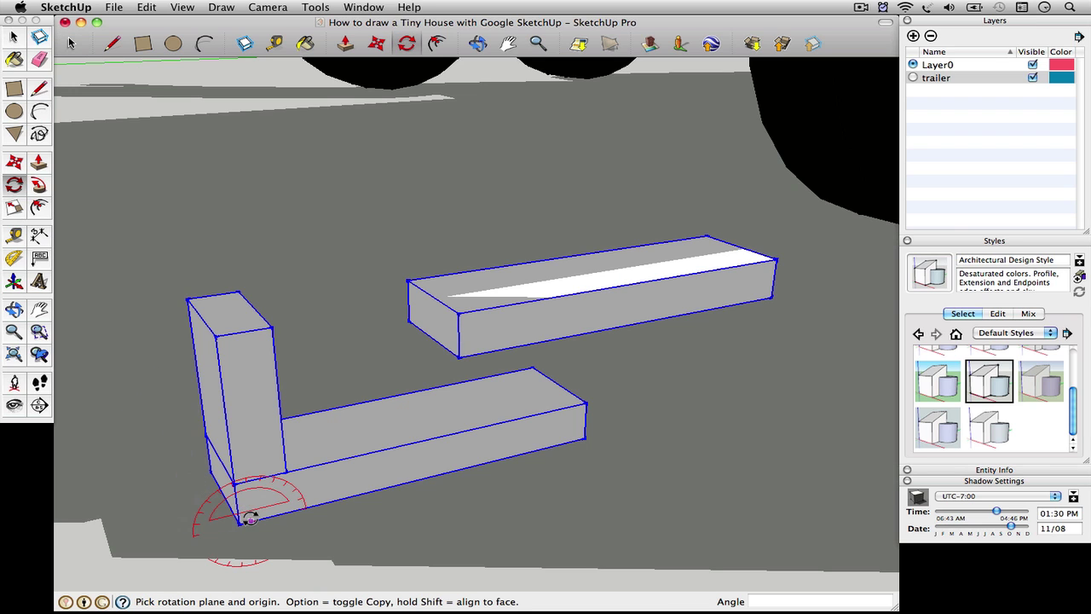
pyautogui.click(240, 520)
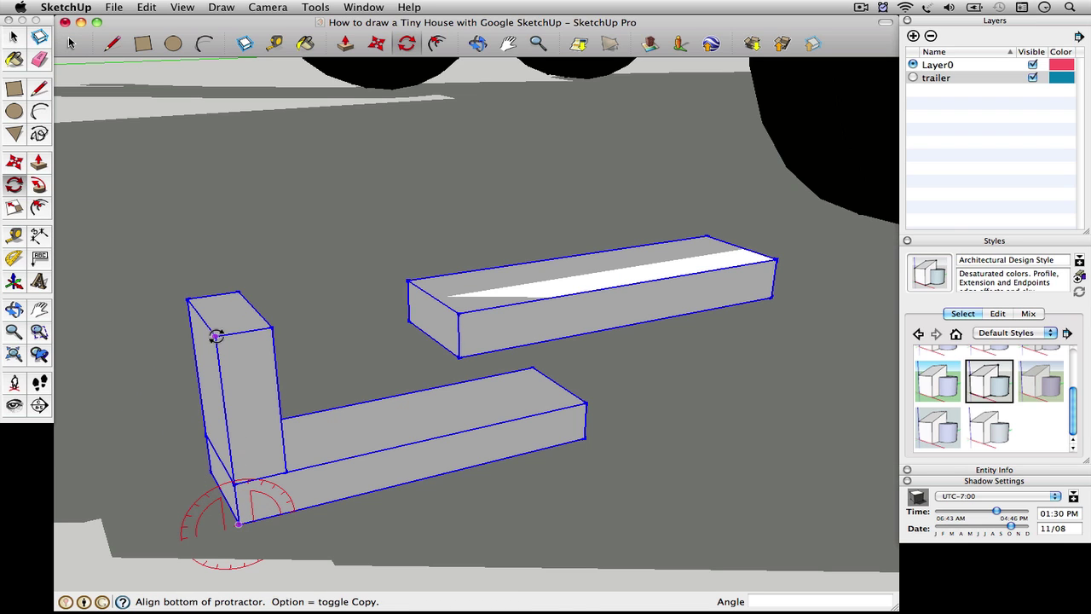
pyautogui.click(214, 337)
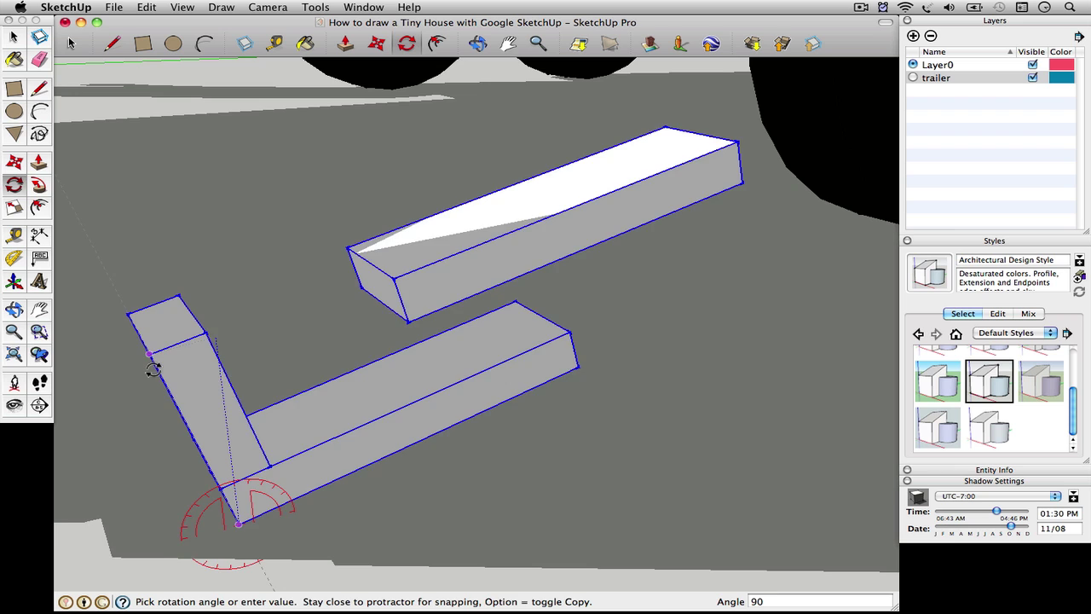
pyautogui.click(152, 369)
pyautogui.press('space')
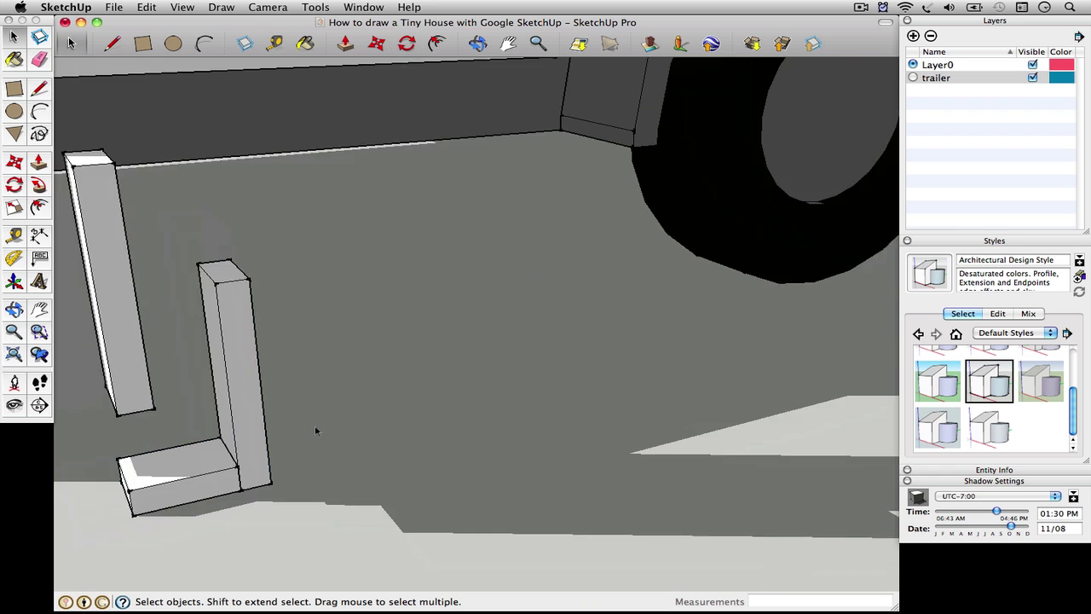
# Move the upright long board adjoining the short block so its bottom corner sits on the block's top end corner
pyautogui.scroll(-3, 315, 424)
pyautogui.scroll(2, 217, 467)
pyautogui.click(298, 431)
pyautogui.click(14, 164)
pyautogui.click(294, 459)
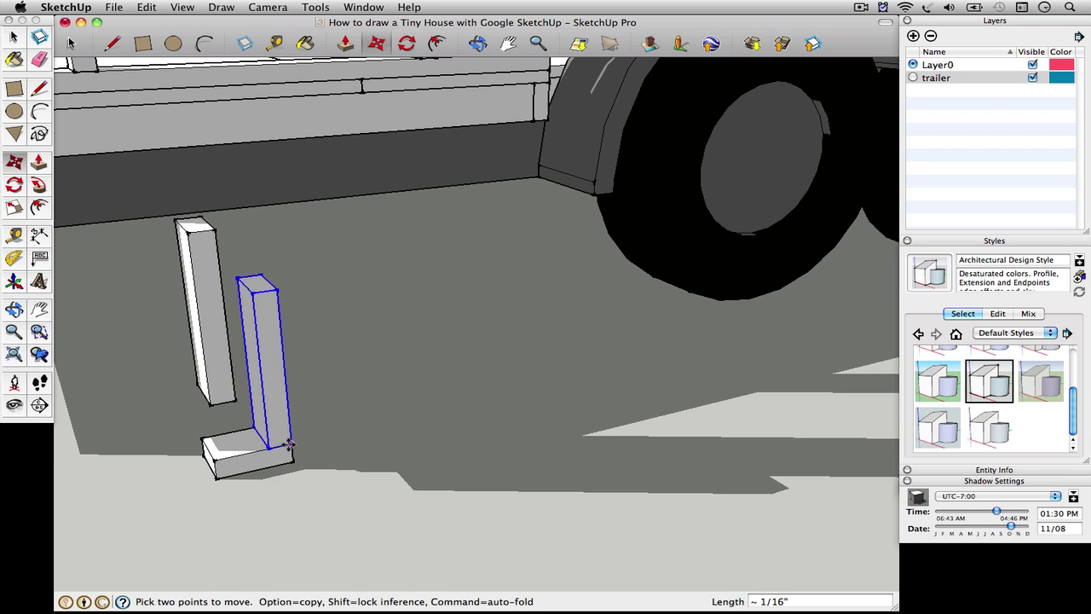
pyautogui.click(13, 37)
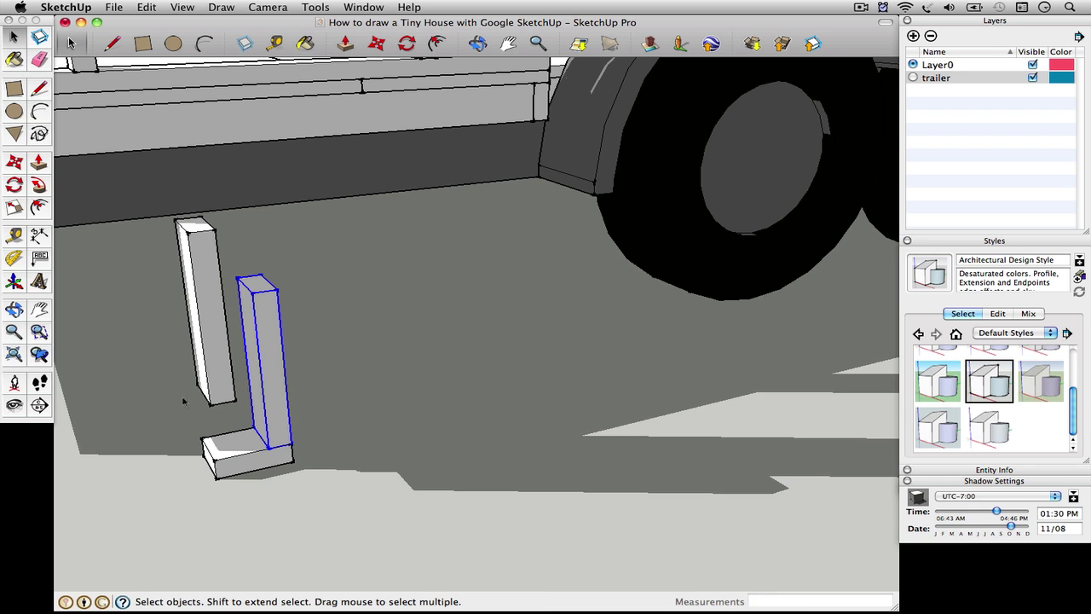
# Open the flat short block's group for editing and extend its free end face outward with Push/Pull
pyautogui.click(225, 469)
pyautogui.scroll(3, 224, 471)
pyautogui.rightClick(221, 472)
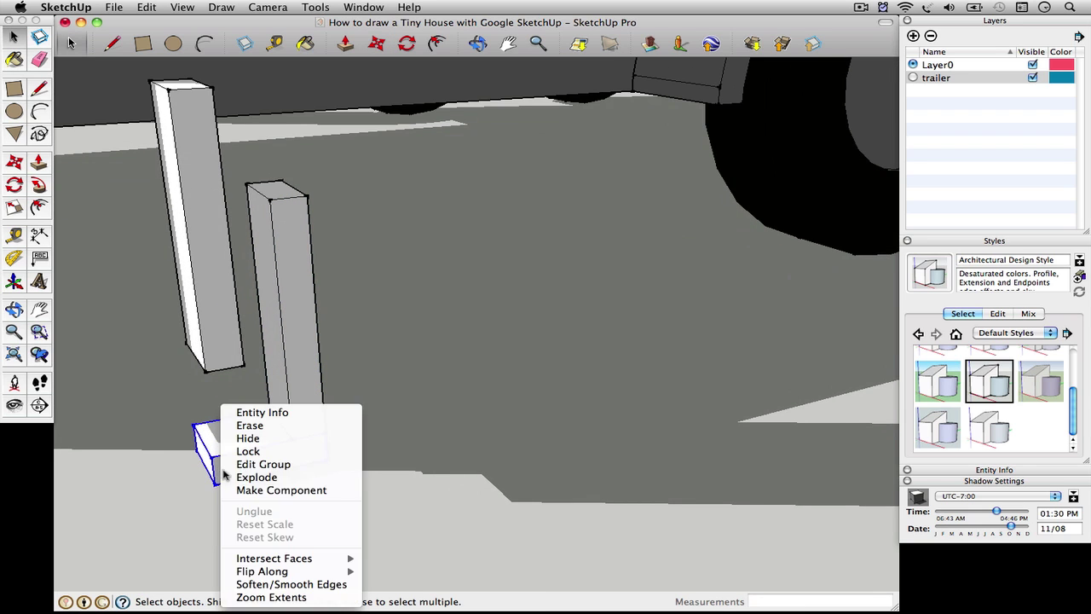
pyautogui.click(266, 464)
pyautogui.press('p')
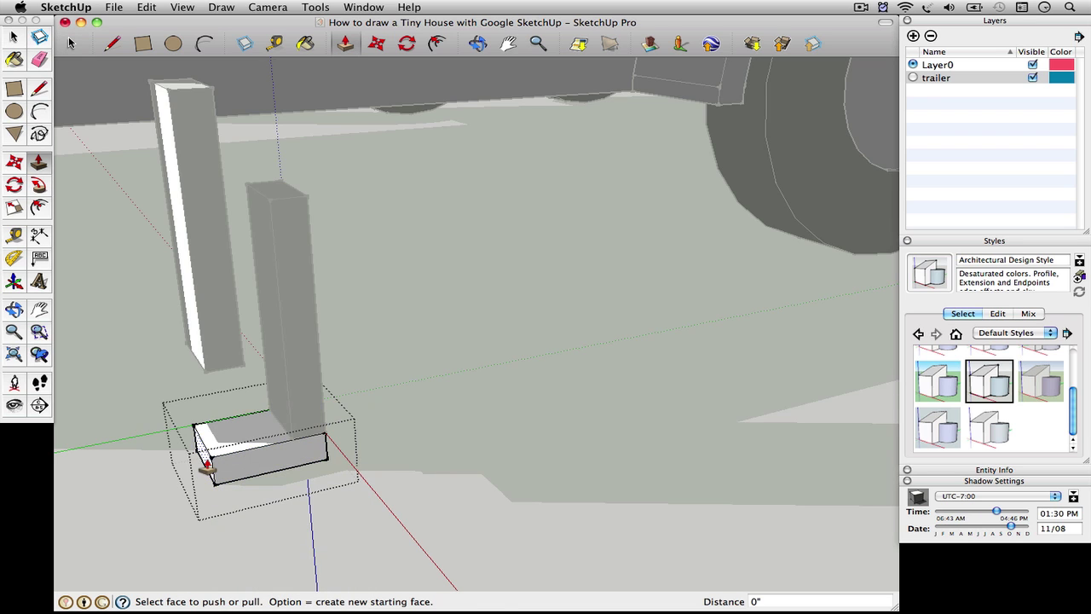
pyautogui.moveTo(205, 467); pyautogui.dragTo(101, 482)
# Extend the block's opposite end face past the upright board to form a longer base plate, and close the group
pyautogui.click(13, 309)
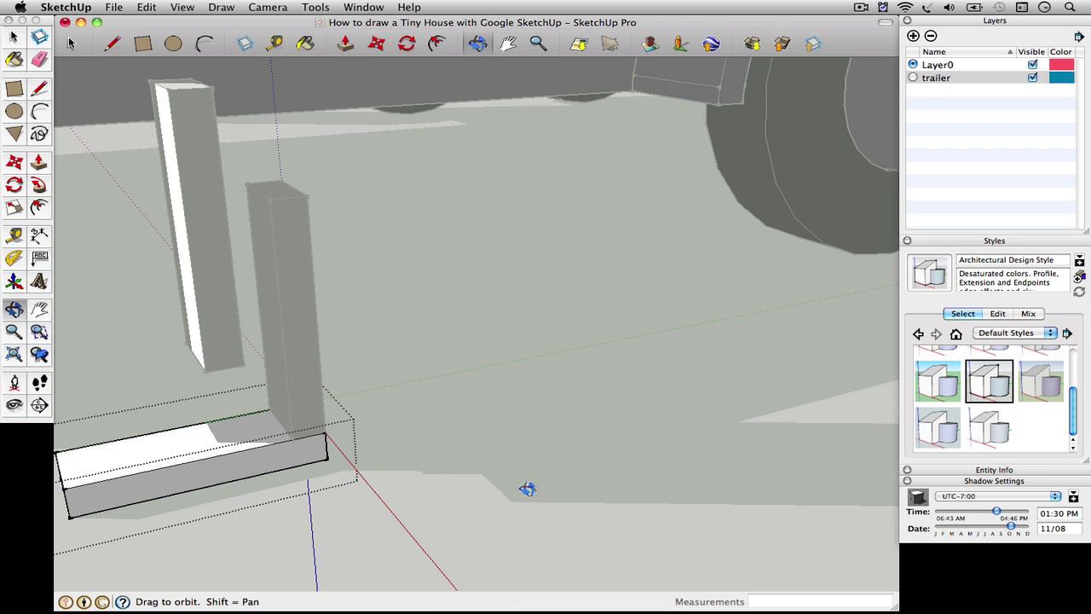
pyautogui.moveTo(524, 487); pyautogui.dragTo(191, 500)
pyautogui.click(12, 38)
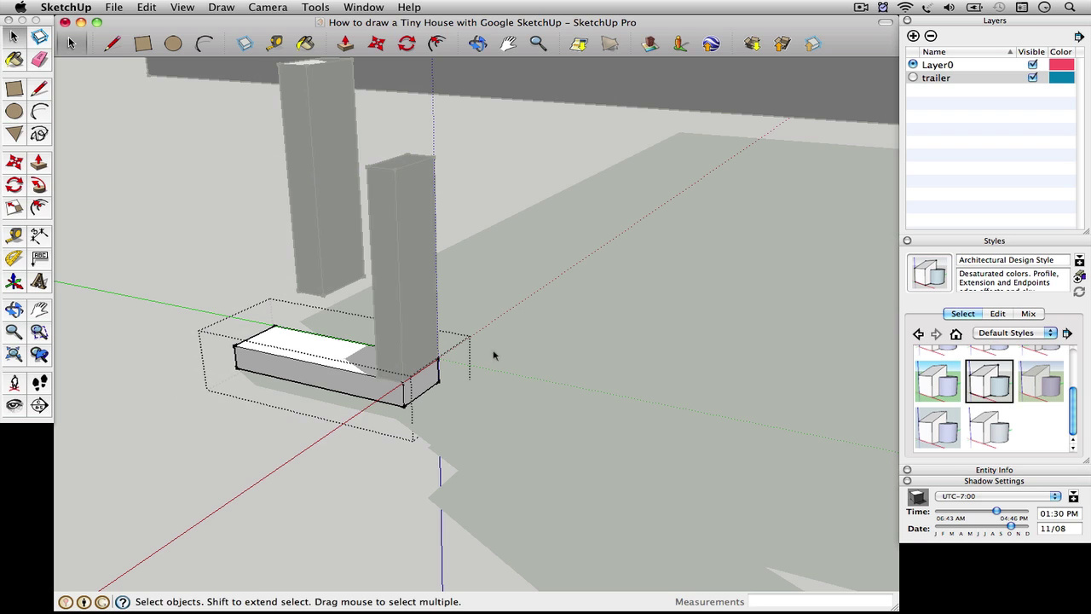
pyautogui.click(39, 162)
pyautogui.moveTo(431, 397); pyautogui.dragTo(655, 516)
pyautogui.click(13, 37)
pyautogui.click(153, 188)
pyautogui.click(367, 371)
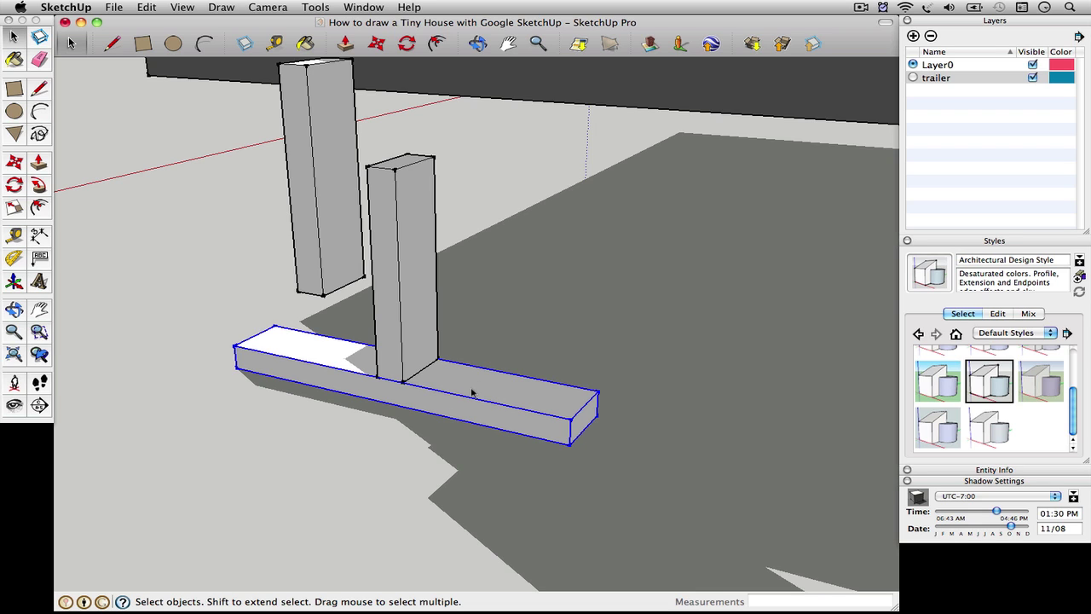
# Move the detached upright board by its bottom corner onto the base plate's front edge near its newly extended end
pyautogui.click(337, 271)
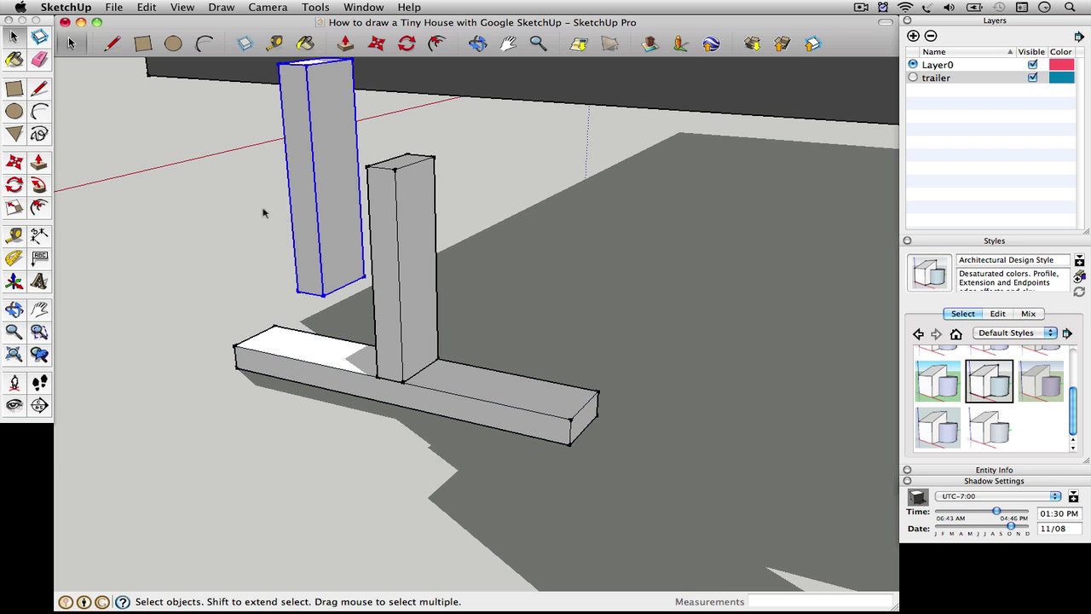
pyautogui.click(13, 162)
pyautogui.click(323, 295)
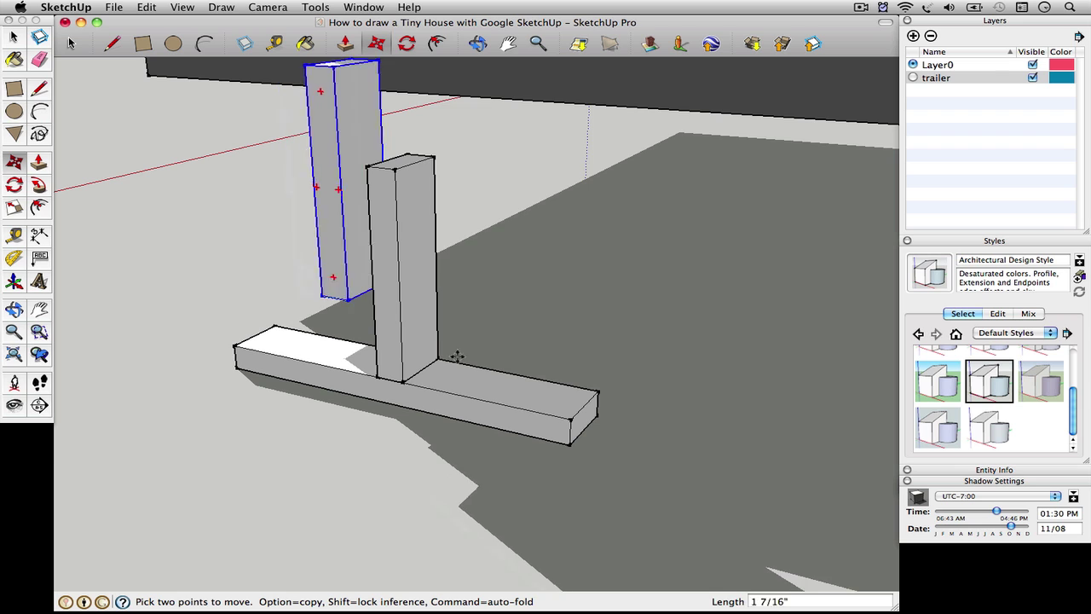
pyautogui.click(545, 413)
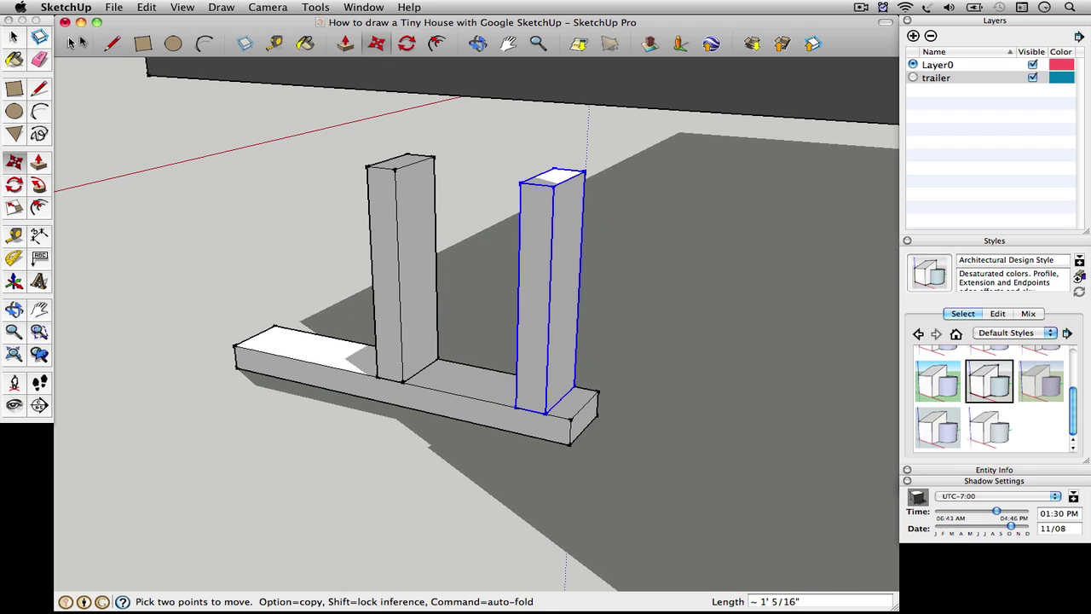
pyautogui.click(13, 37)
pyautogui.click(243, 321)
pyautogui.click(499, 409)
pyautogui.scroll(-4, 545, 426)
pyautogui.scroll(2, 615, 354)
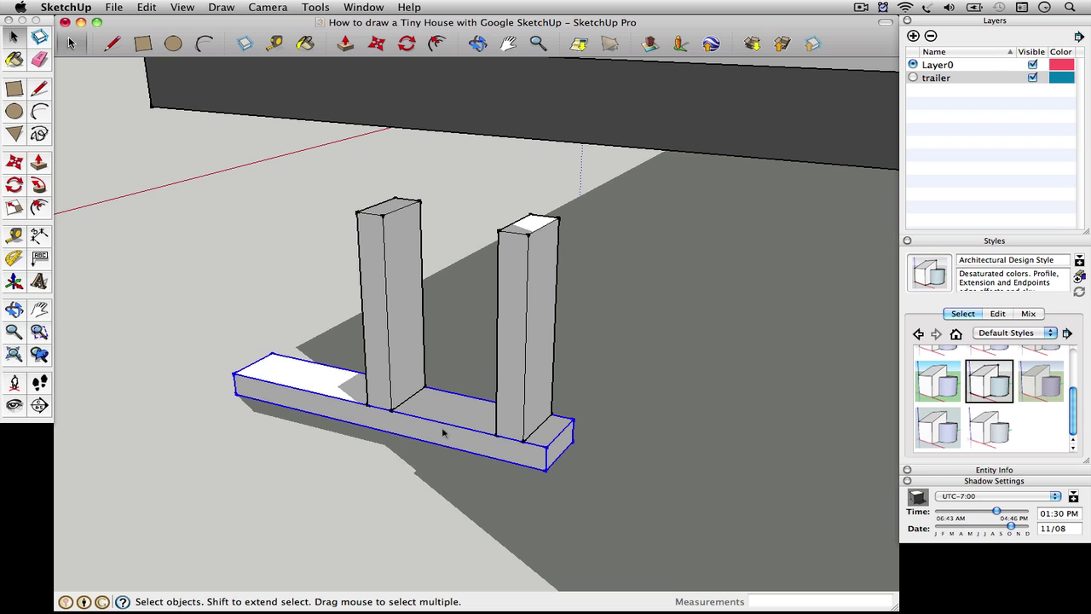
pyautogui.scroll(-2, 417, 442)
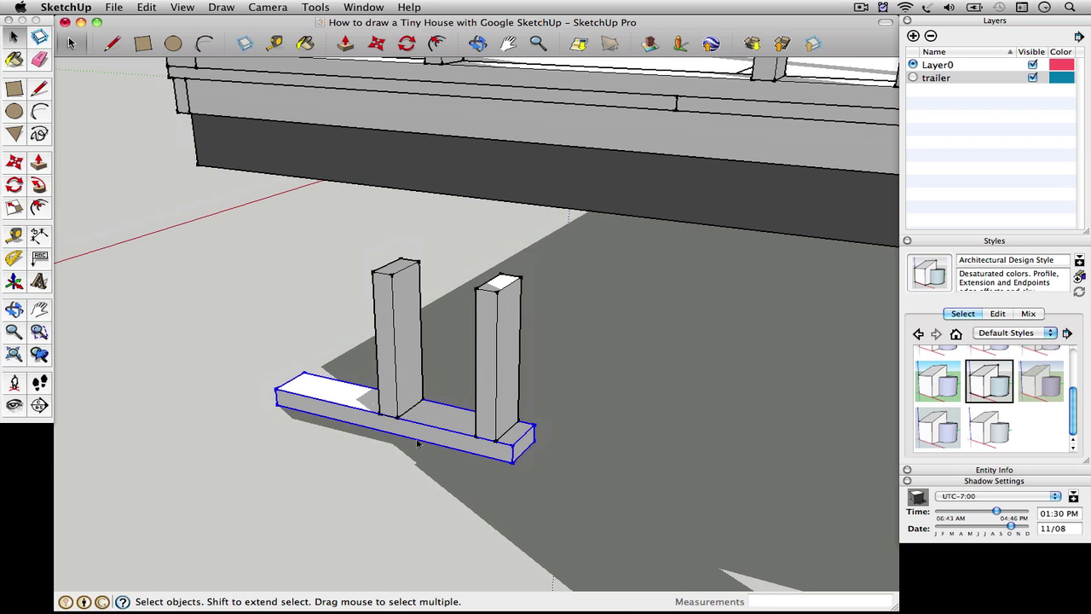
pyautogui.scroll(1, 490, 381)
pyautogui.click(509, 360)
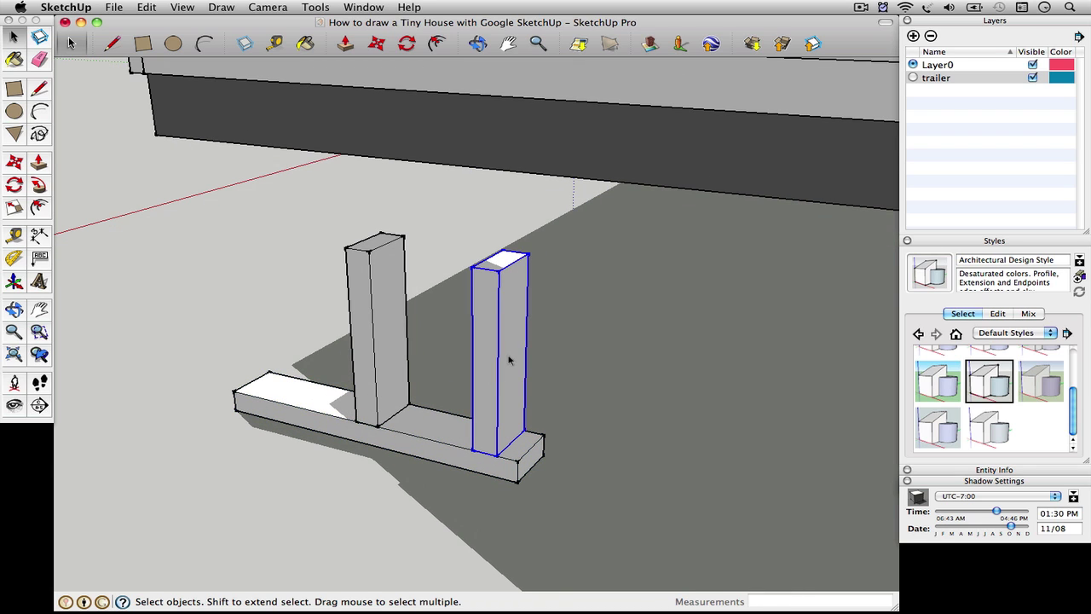
# Edit the component of the first upright stud and extend its top face 6 3/4" so both instances lengthen
pyautogui.click(372, 327)
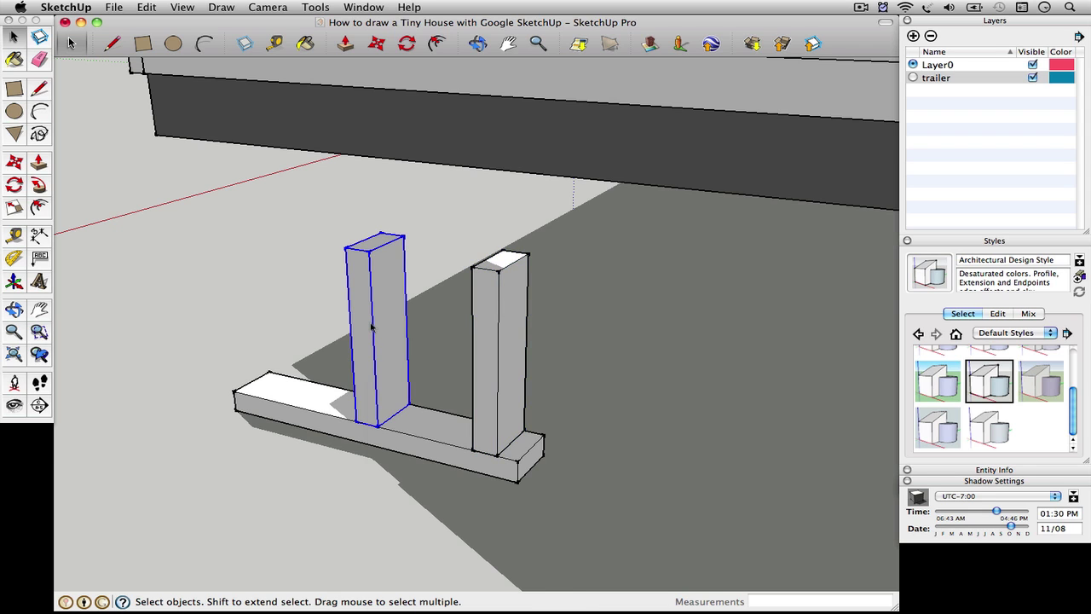
pyautogui.rightClick(371, 328)
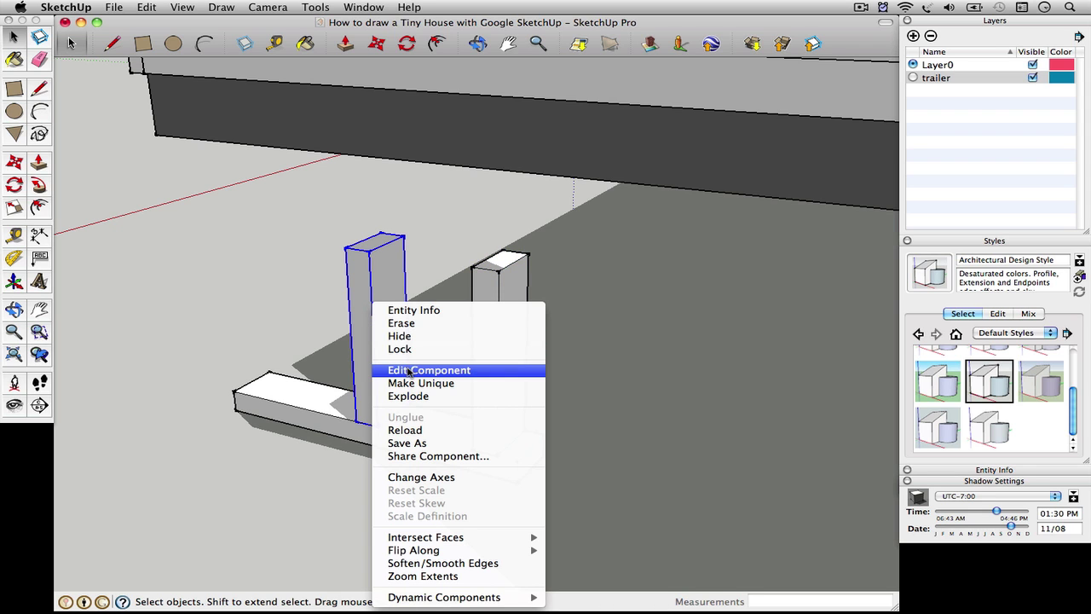
pyautogui.click(409, 372)
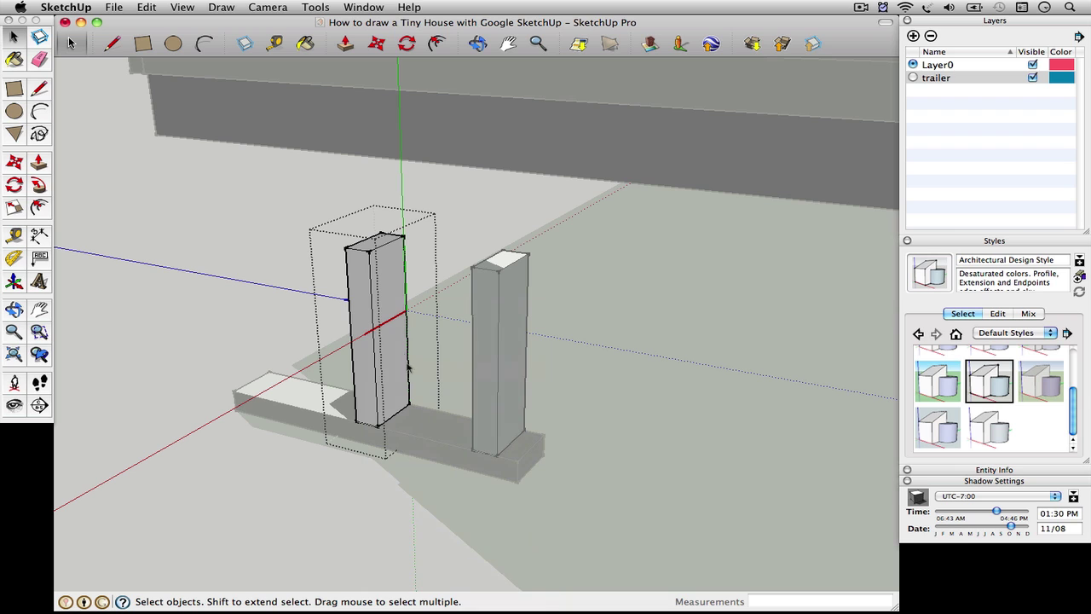
pyautogui.click(38, 161)
pyautogui.click(373, 244)
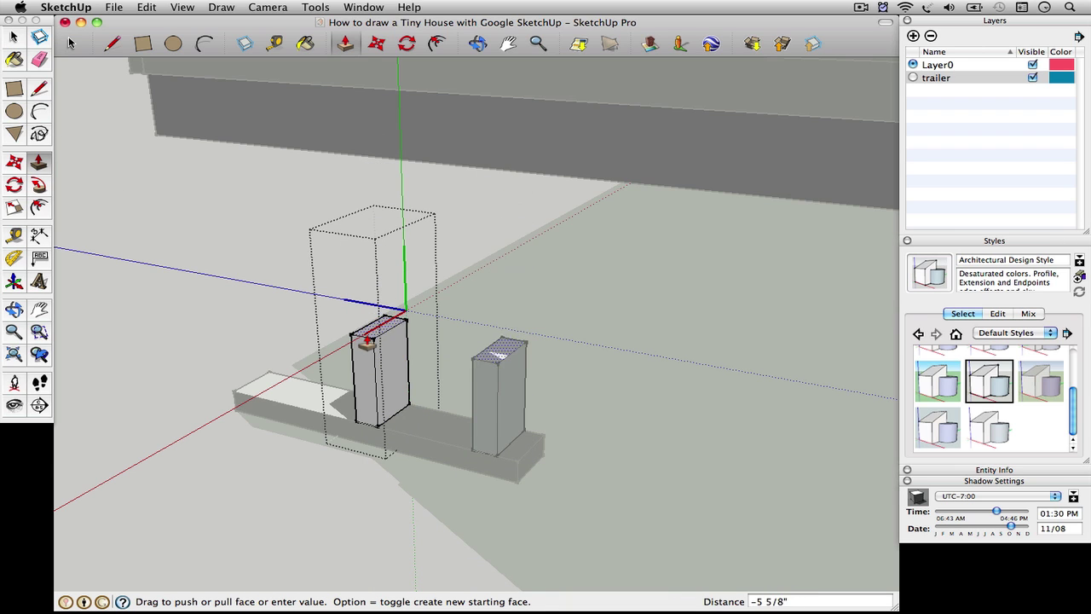
pyautogui.click(360, 134)
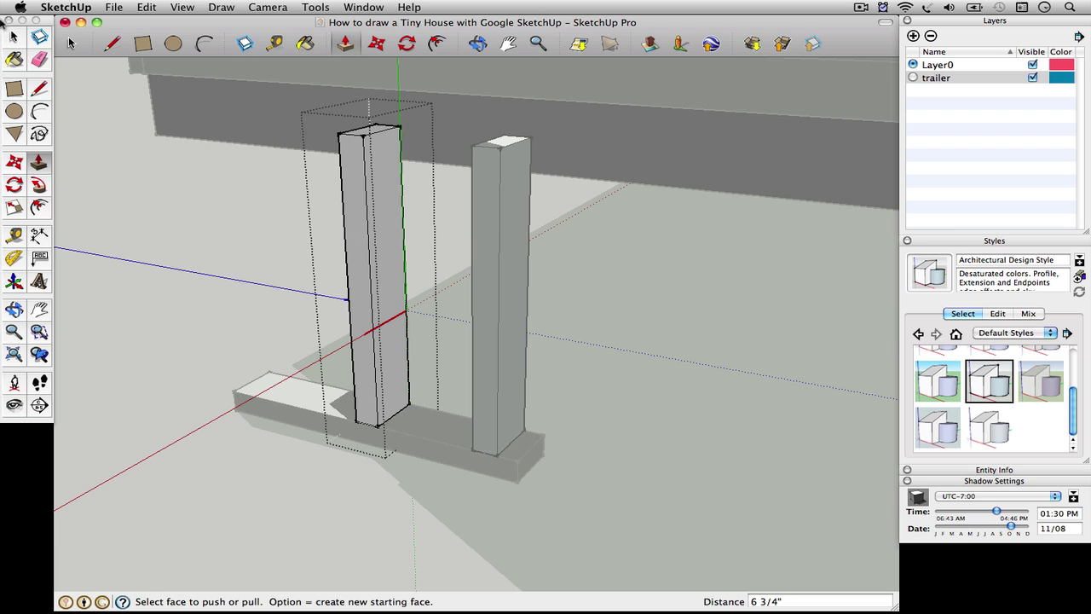
pyautogui.press('space')
pyautogui.click(265, 285)
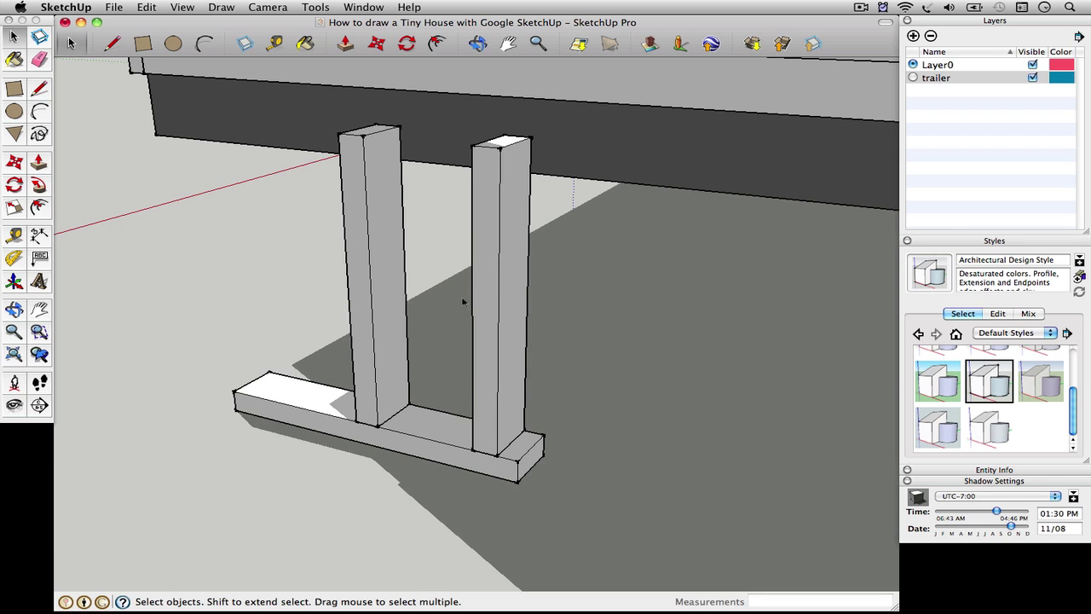
# Copy the lengthened stud and paste the copy onto the empty end of the base plate
pyautogui.click(376, 363)
pyautogui.press('super+c')
pyautogui.press('super+v')
pyautogui.click(262, 395)
pyautogui.press('m')
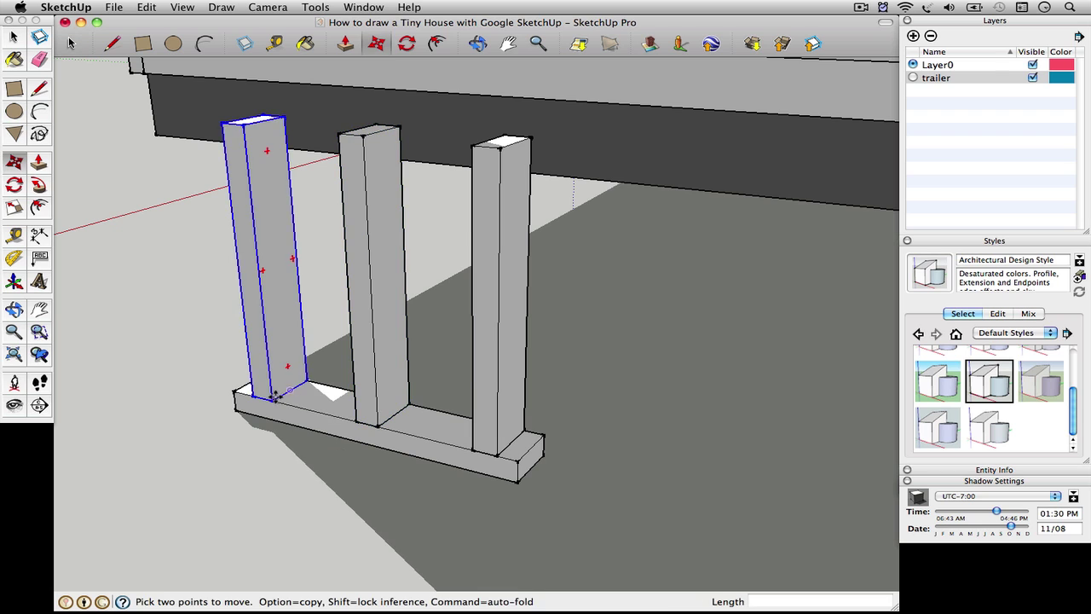
# Move the pasted stud by its bottom corner onto the base plate's front edge at its empty end and deselect it
pyautogui.moveTo(262, 395); pyautogui.dragTo(272, 398)
pyautogui.press('space')
pyautogui.click(176, 272)
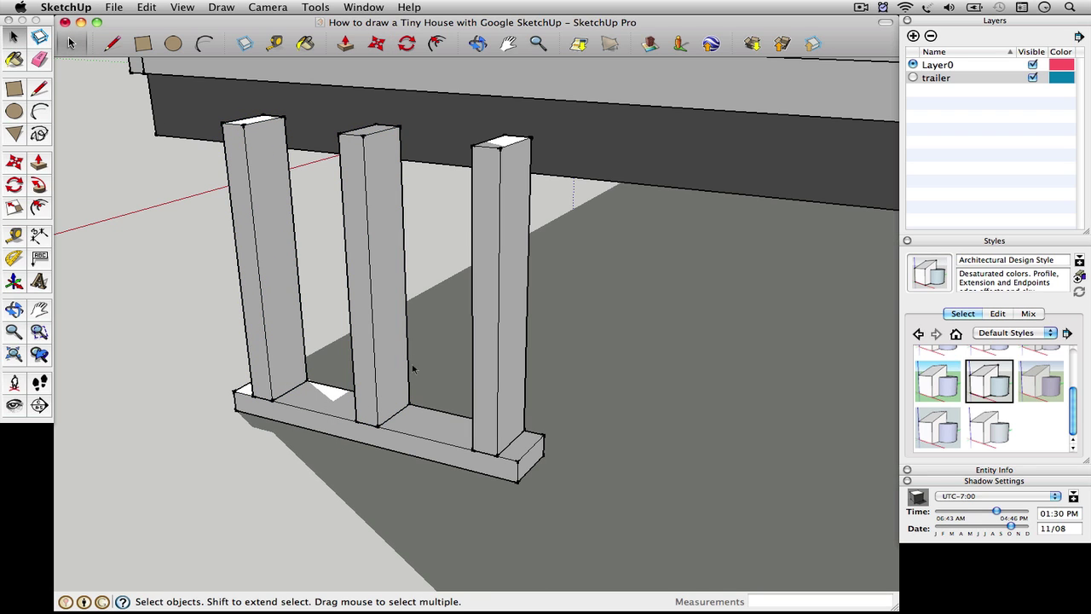
# Explode the middle stud's component and select its individual faces
pyautogui.click(292, 314)
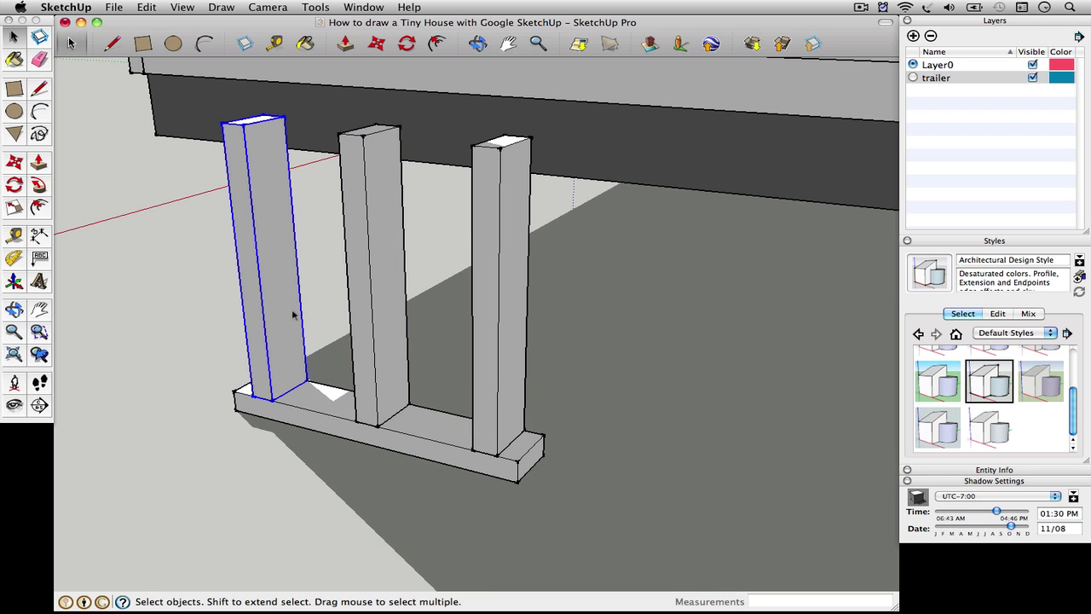
pyautogui.click(386, 361)
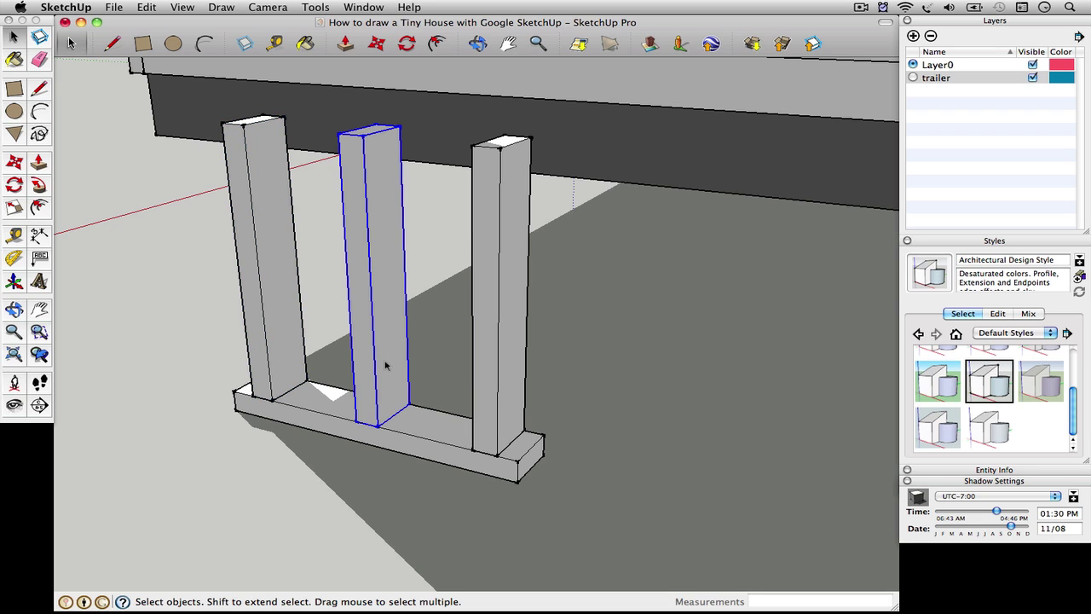
pyautogui.rightClick(387, 297)
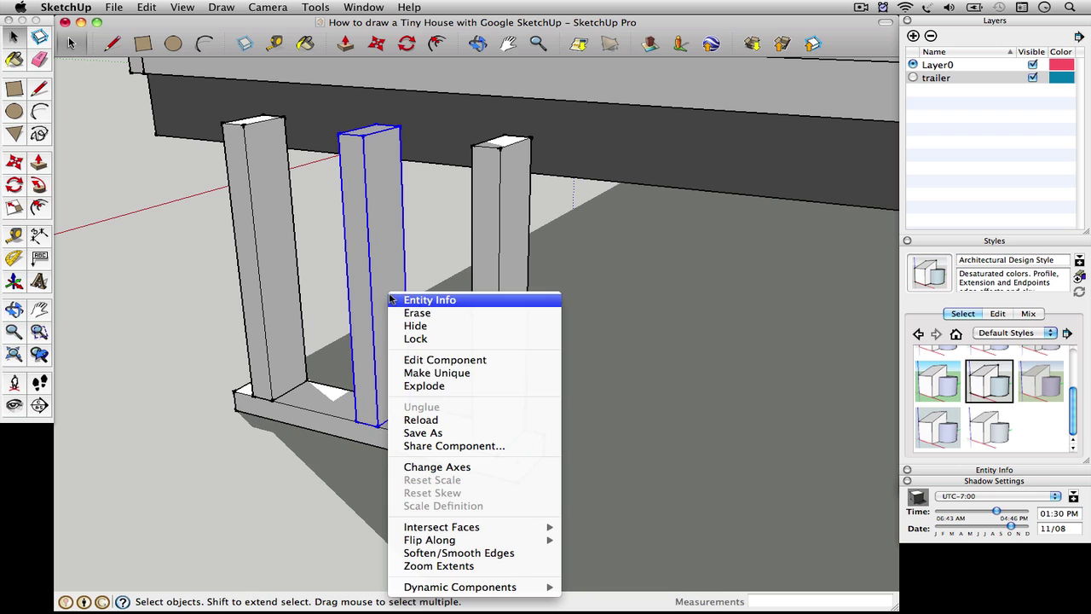
pyautogui.click(421, 386)
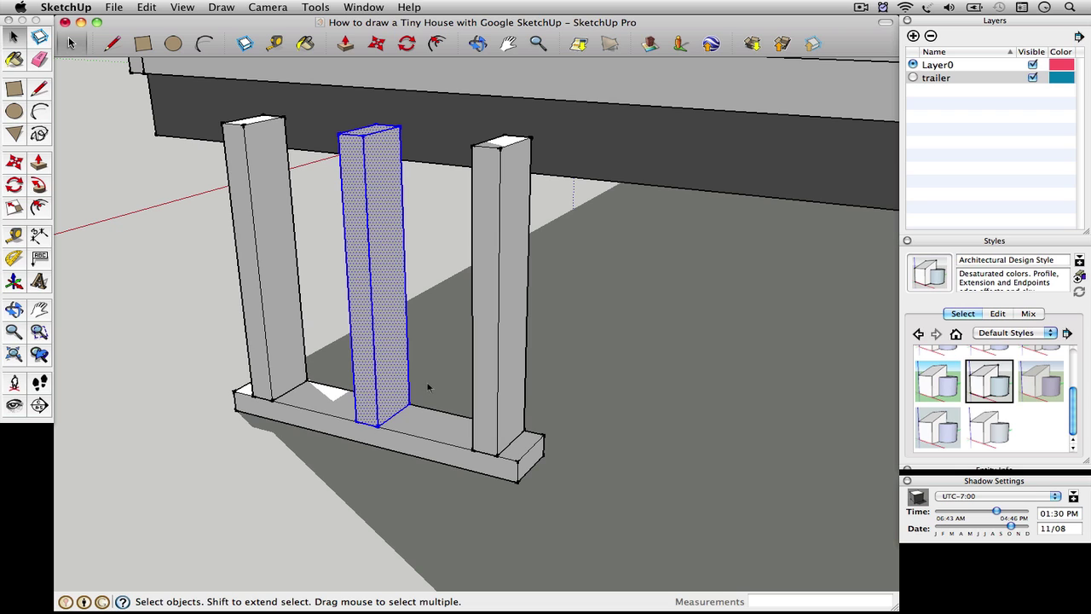
pyautogui.click(420, 378)
pyautogui.click(396, 381)
pyautogui.click(363, 342)
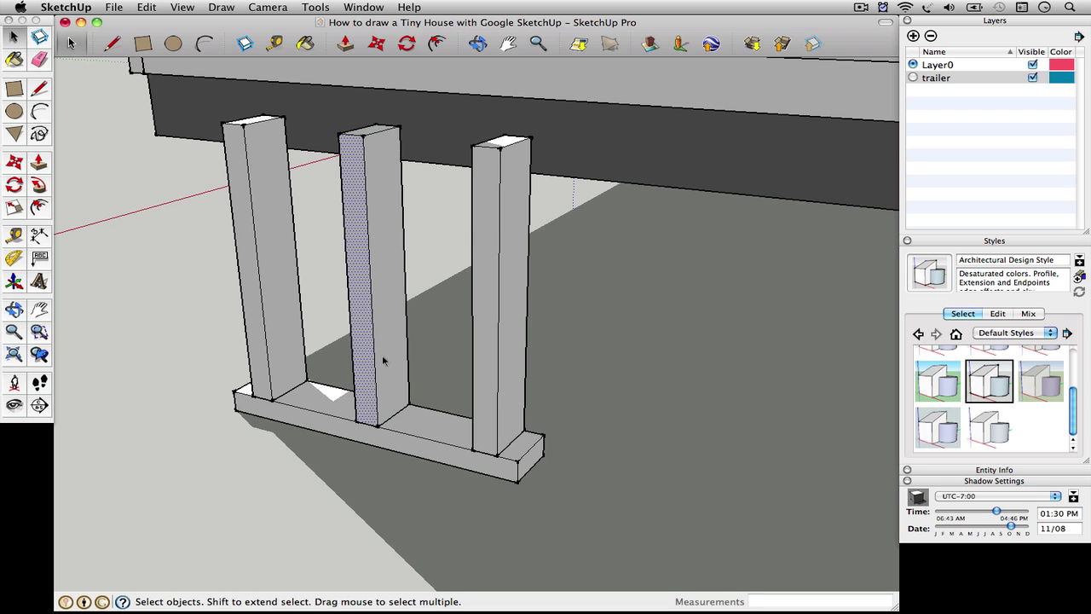
# Select all geometry connected to the middle stud's face and make it a group
pyautogui.click(381, 355)
pyautogui.rightClick(384, 361)
pyautogui.moveTo(422, 411)
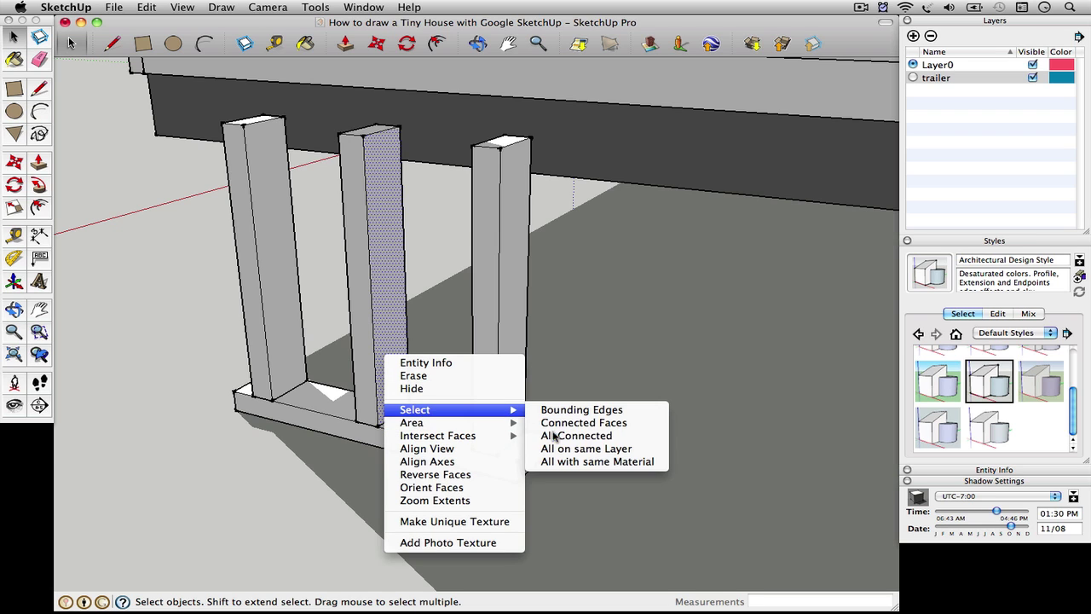
pyautogui.click(576, 436)
pyautogui.rightClick(370, 356)
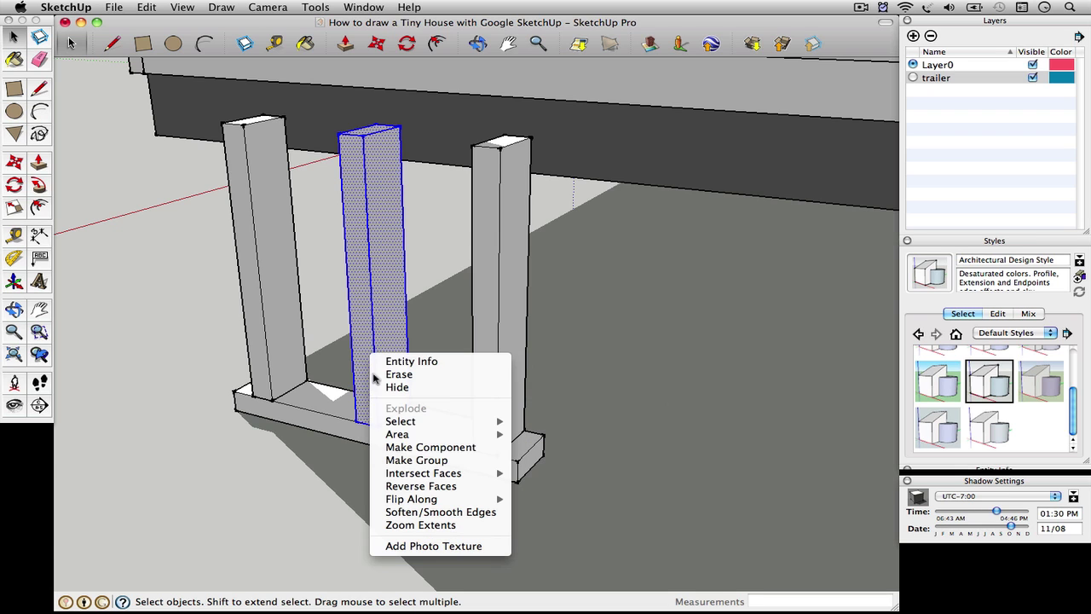
pyautogui.click(416, 459)
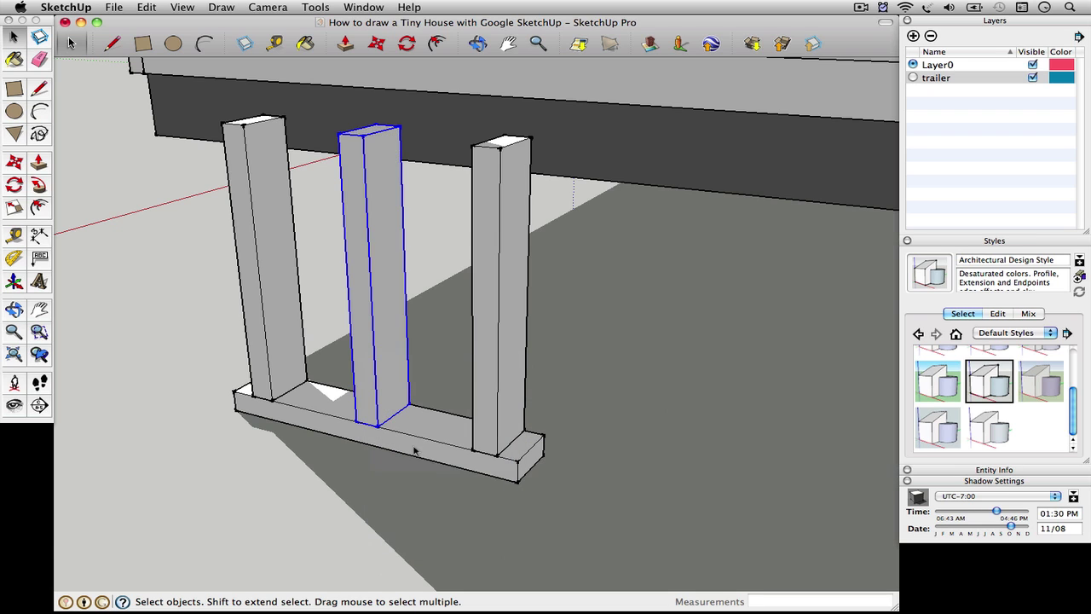
pyautogui.keyDown('shift'); pyautogui.click(388, 340); pyautogui.keyUp('shift')
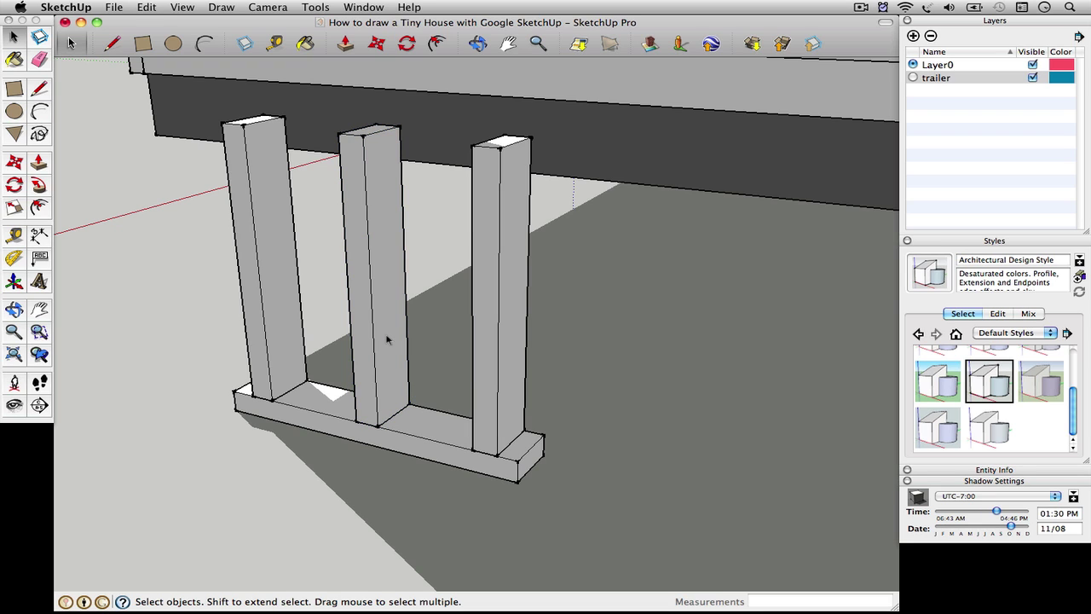
# Make the middle stud's component unique so it is independent of the two outer studs
pyautogui.click(385, 352)
pyautogui.rightClick(386, 352)
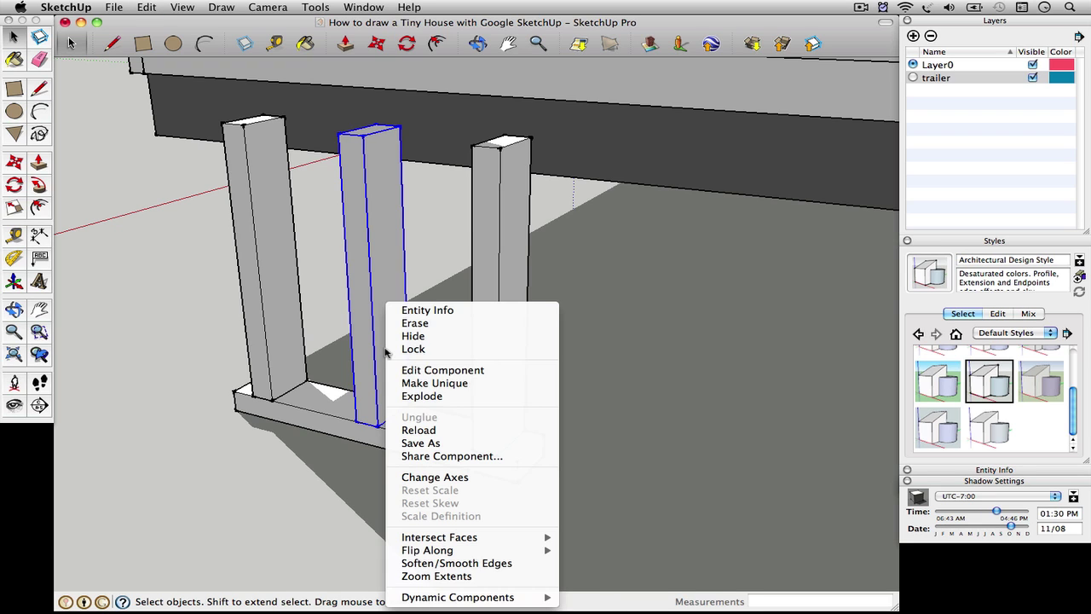
pyautogui.click(418, 384)
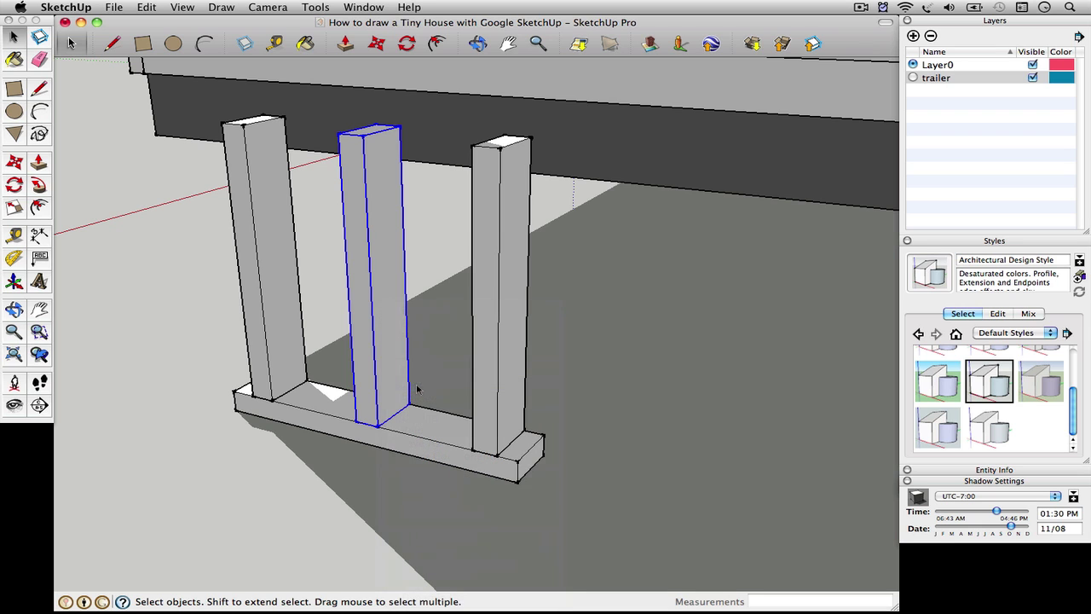
# Try lowering the top face inside an outer stud's component, undo the change, and close the component
pyautogui.click(498, 367)
pyautogui.rightClick(522, 164)
pyautogui.click(534, 234)
pyautogui.click(38, 163)
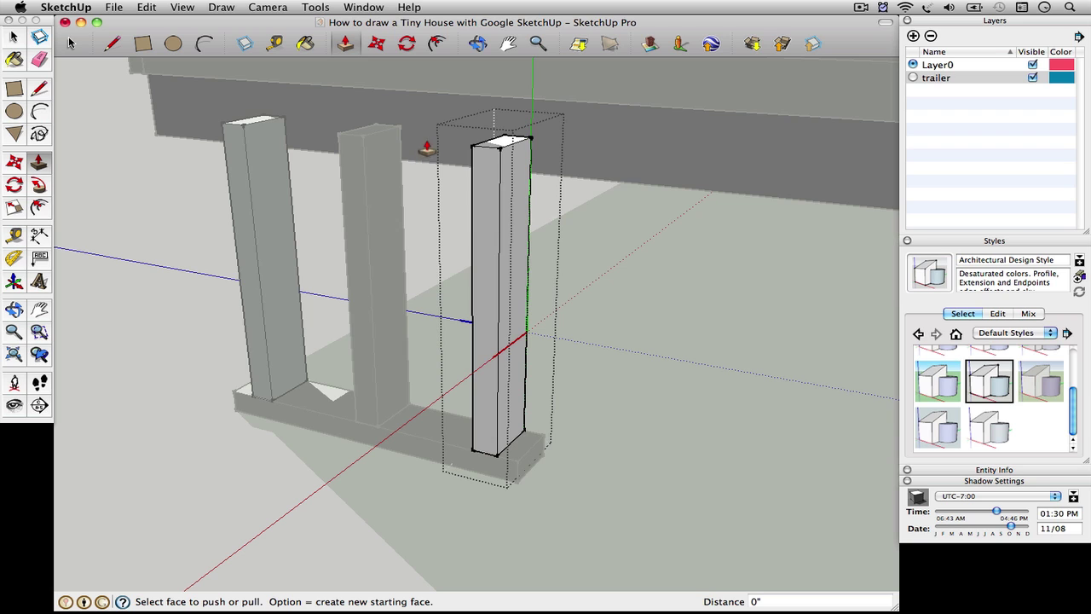
pyautogui.moveTo(494, 146); pyautogui.dragTo(489, 198)
pyautogui.press('super+z')
pyautogui.click(14, 37)
pyautogui.click(162, 227)
# Edit the middle stud's component and lower its top face to roughly half the stud's height
pyautogui.click(357, 206)
pyautogui.rightClick(358, 204)
pyautogui.click(72, 127)
pyautogui.press('Return')
pyautogui.press('p')
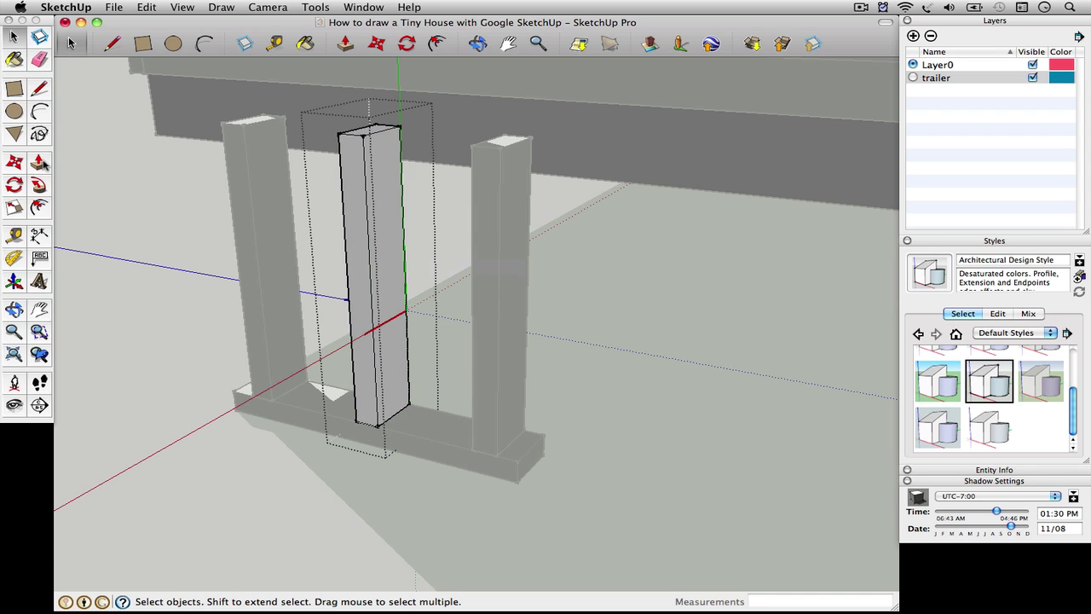
pyautogui.moveTo(368, 137); pyautogui.dragTo(360, 294)
pyautogui.click(14, 37)
pyautogui.click(205, 303)
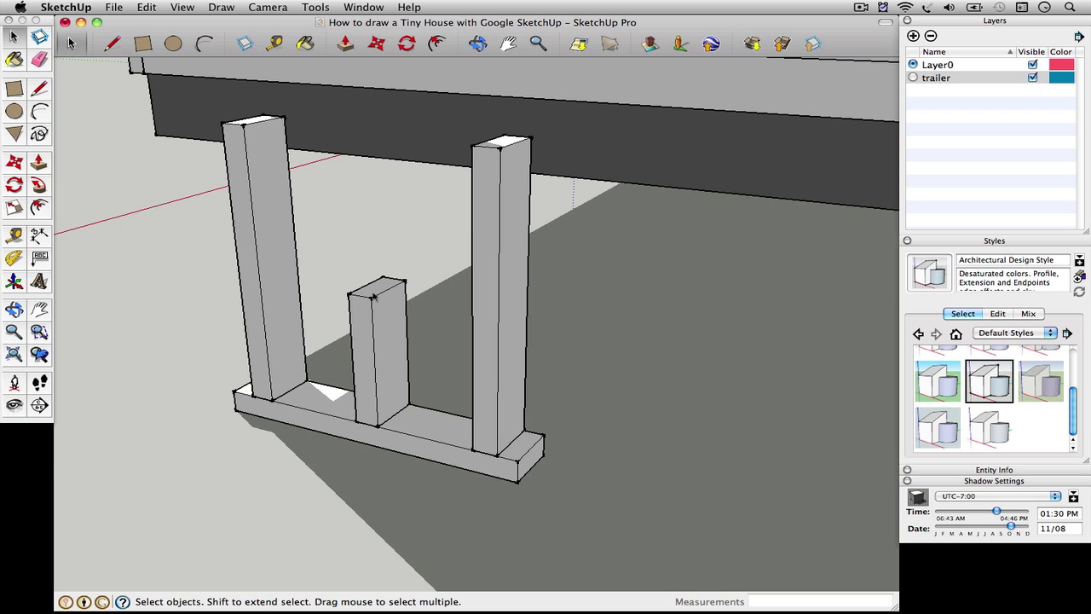
pyautogui.click(372, 361)
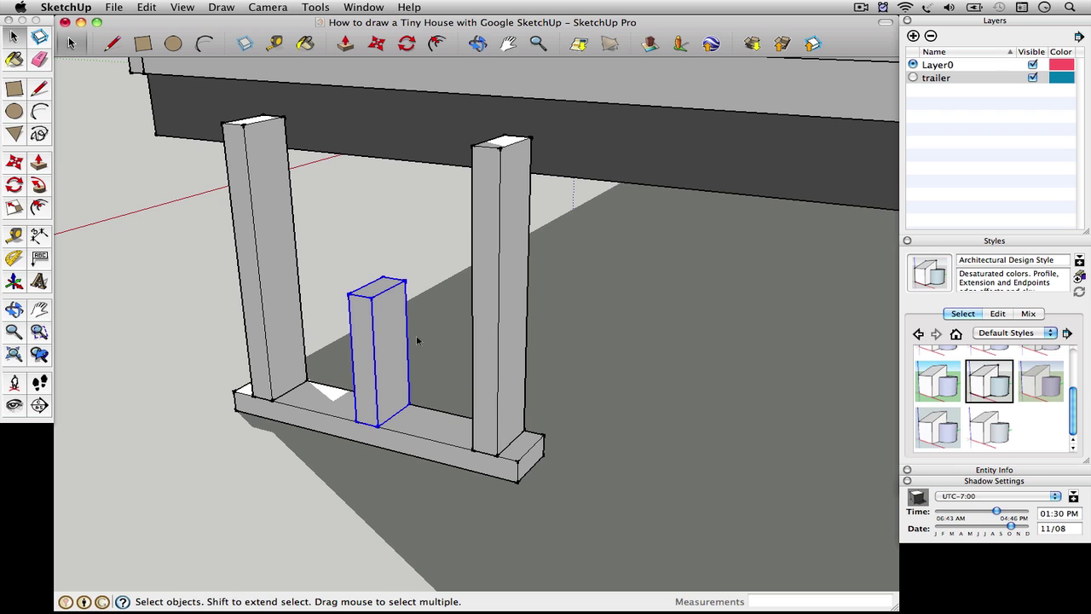
# Copy and paste the base plate, and move the copy across the short stud's top with its corner on the outer stud's edge
pyautogui.click(320, 411)
pyautogui.press('super+c')
pyautogui.press('super+v')
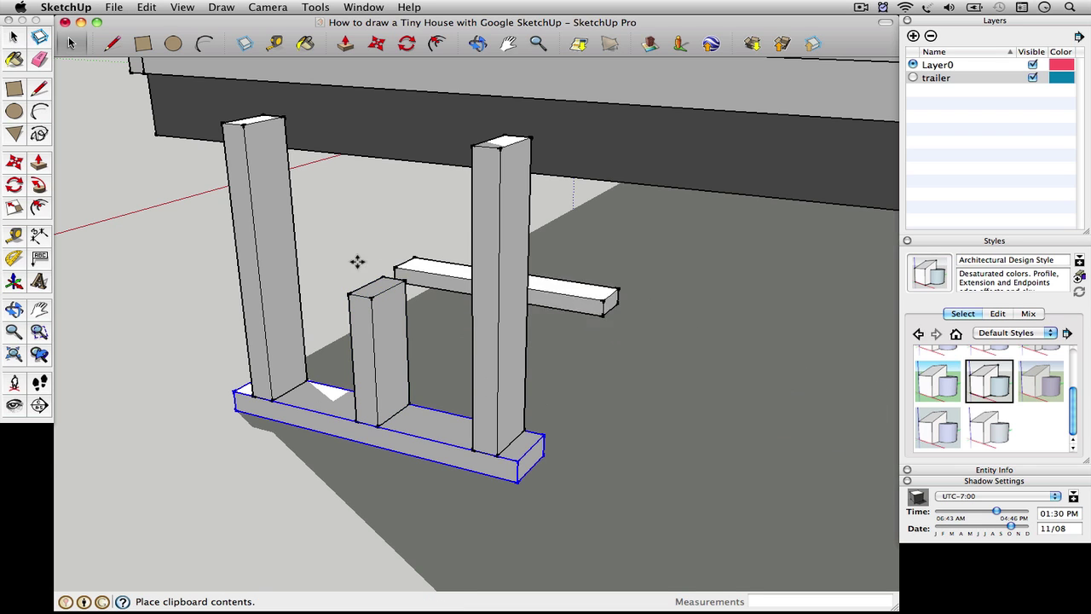
pyautogui.click(375, 287)
pyautogui.press('m')
pyautogui.click(339, 304)
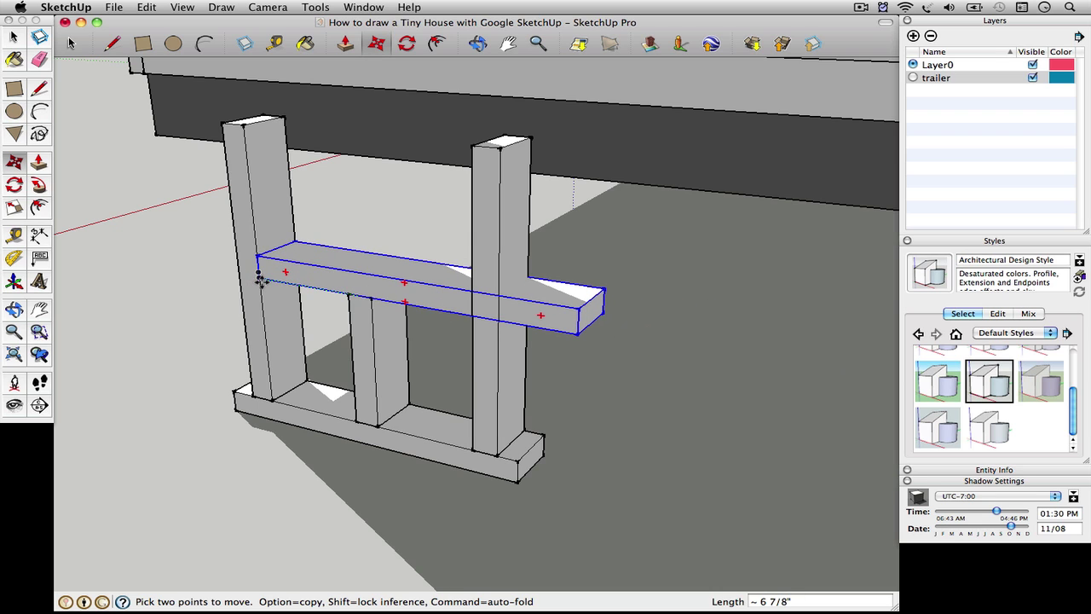
pyautogui.click(255, 274)
pyautogui.click(13, 37)
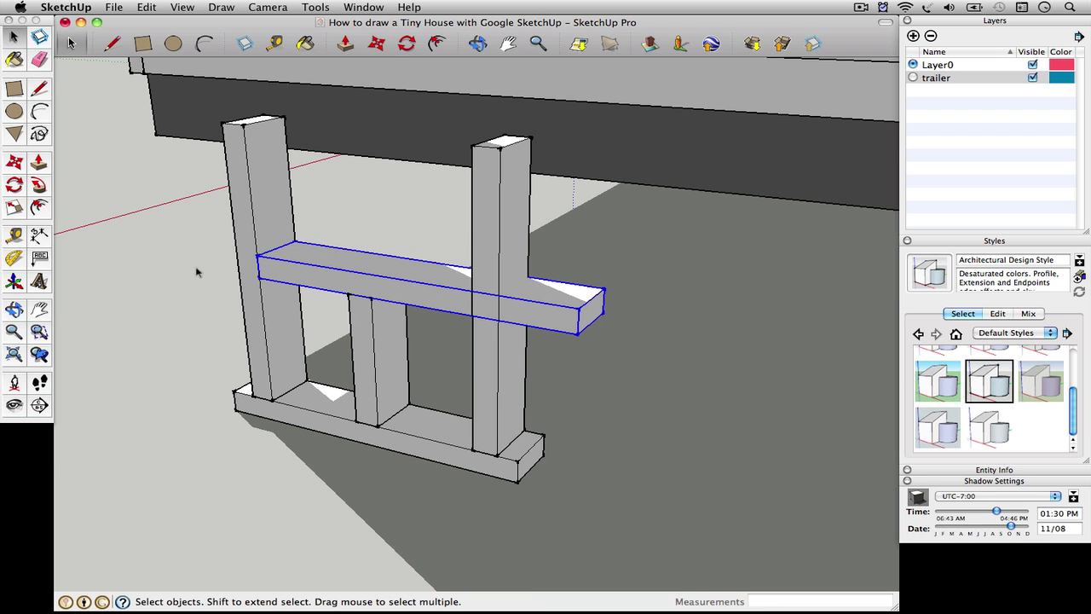
# Edit the crosspiece's group and push its overhanging end face back to the inner side of the opposite stud
pyautogui.click(536, 340)
pyautogui.click(538, 320)
pyautogui.rightClick(539, 320)
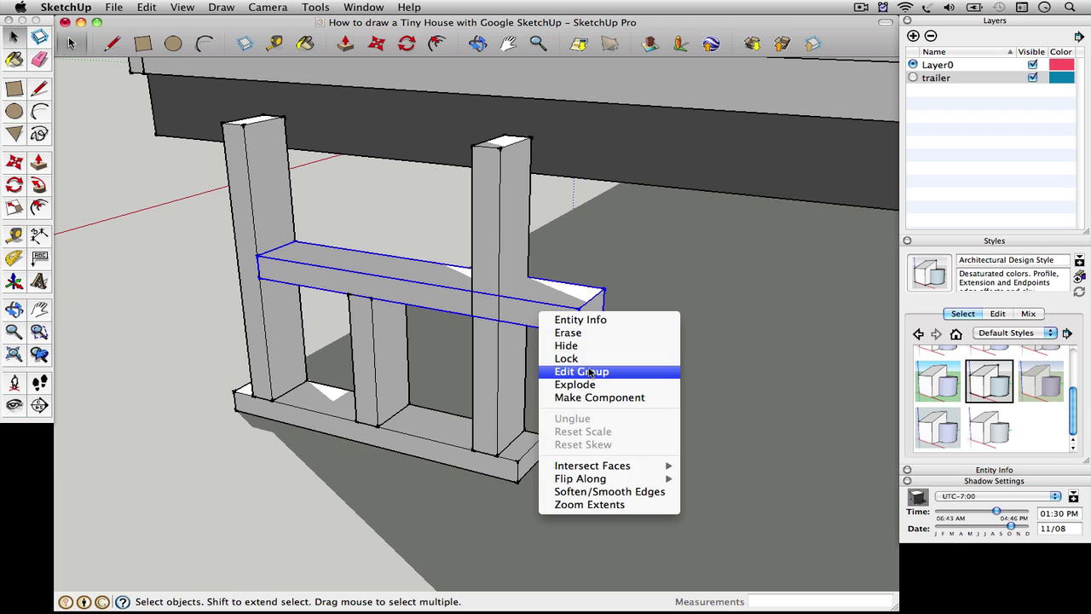
pyautogui.click(592, 372)
pyautogui.click(39, 161)
pyautogui.moveTo(583, 328); pyautogui.dragTo(473, 316)
pyautogui.click(71, 44)
pyautogui.click(146, 244)
# Raise the crosspiece along the outer stud's edge so it sits well above the short middle stud
pyautogui.click(388, 344)
pyautogui.click(406, 274)
pyautogui.click(15, 163)
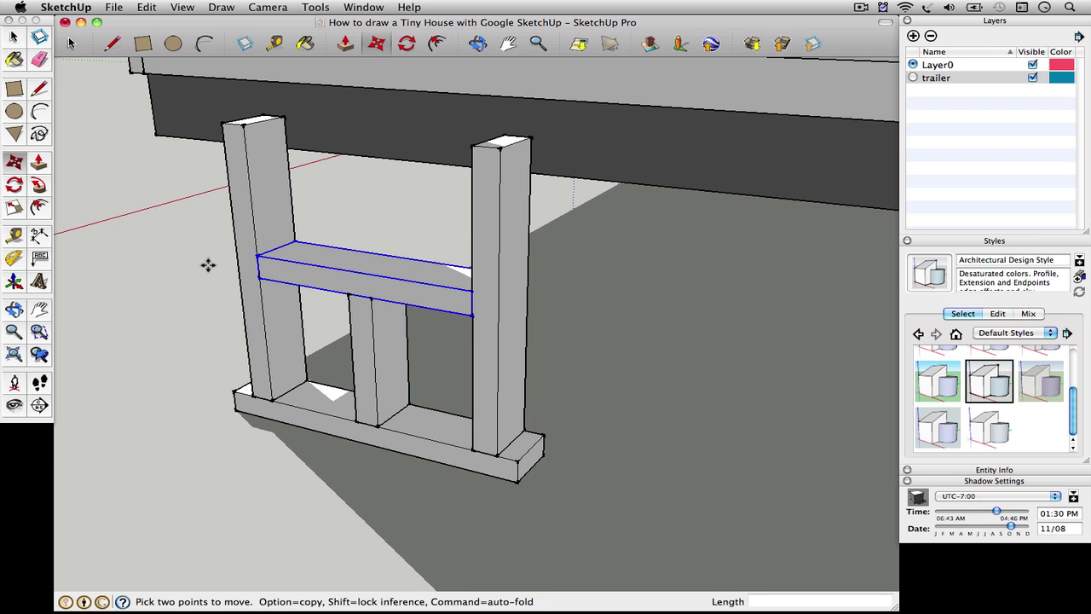
pyautogui.click(255, 254)
pyautogui.click(253, 204)
pyautogui.press('space')
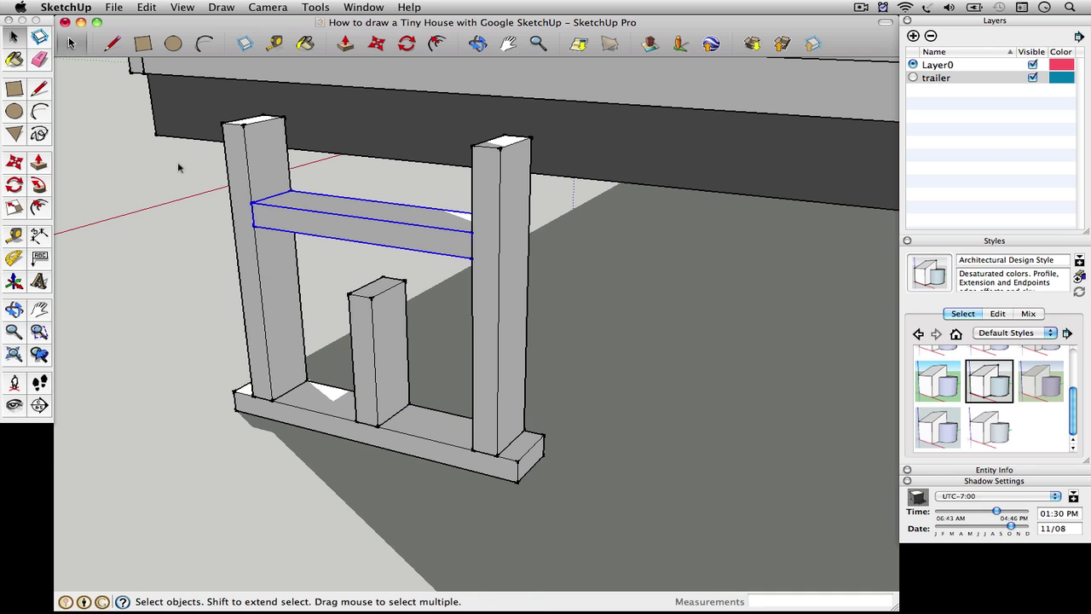
# Copy the short stud and crosspiece together, and attach the pasted crosspiece's corner to the far side of the end stud
pyautogui.click(392, 308)
pyautogui.keyDown('shift'); pyautogui.click(362, 241); pyautogui.keyUp('shift')
pyautogui.press('super+c')
pyautogui.press('super+v')
pyautogui.click(536, 242)
pyautogui.press('m')
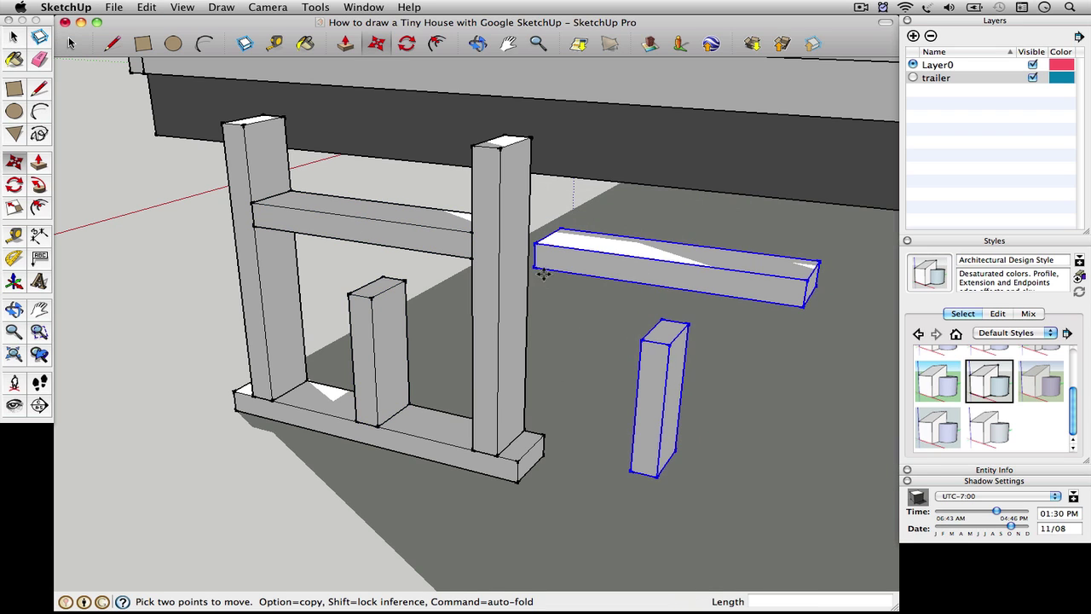
pyautogui.click(535, 243)
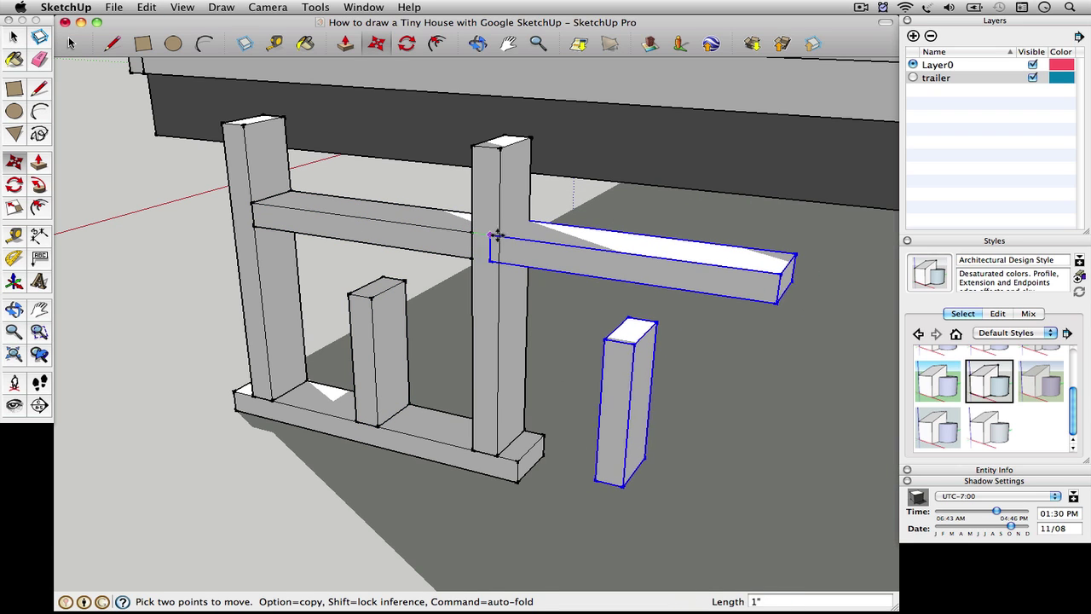
pyautogui.click(497, 235)
pyautogui.click(14, 37)
pyautogui.click(438, 353)
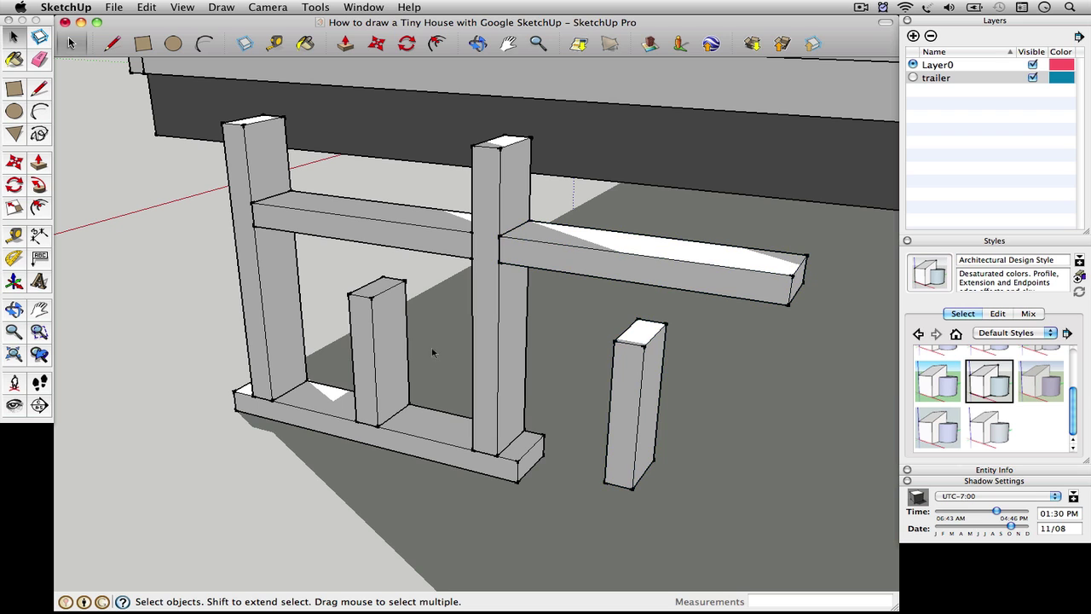
# Edit the short stud's component and extend its top face to the underside of the crosspiece
pyautogui.click(388, 320)
pyautogui.rightClick(391, 321)
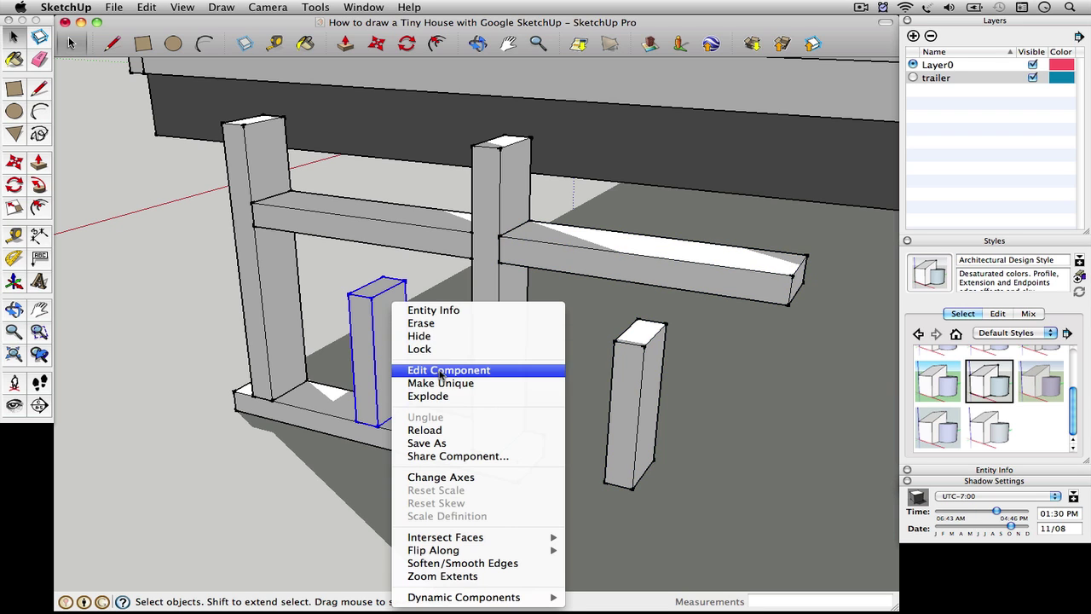
pyautogui.click(440, 370)
pyautogui.press('p')
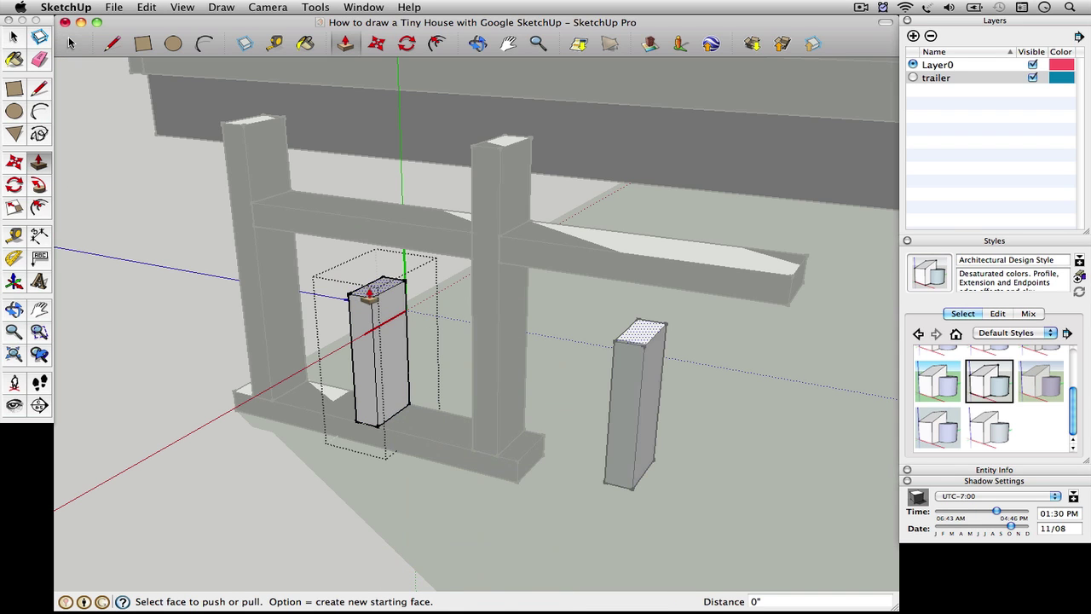
pyautogui.moveTo(357, 294); pyautogui.dragTo(284, 241)
pyautogui.press('space')
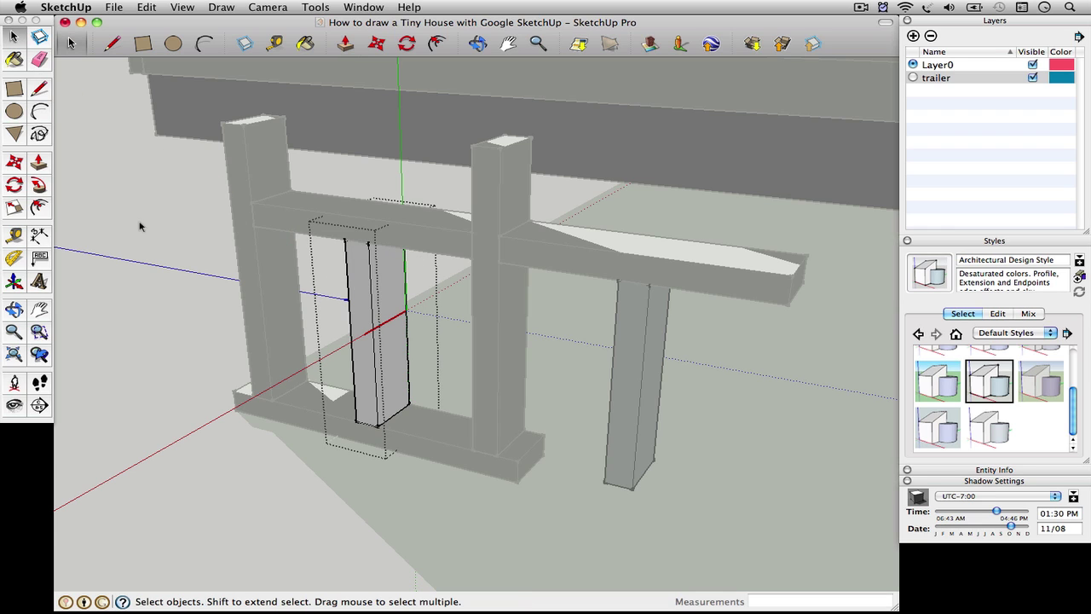
pyautogui.click(139, 224)
# Examine the two matching short studs, the two tall studs and the base plate by selecting them
pyautogui.click(386, 323)
pyautogui.keyDown('shift'); pyautogui.click(642, 383); pyautogui.keyUp('shift')
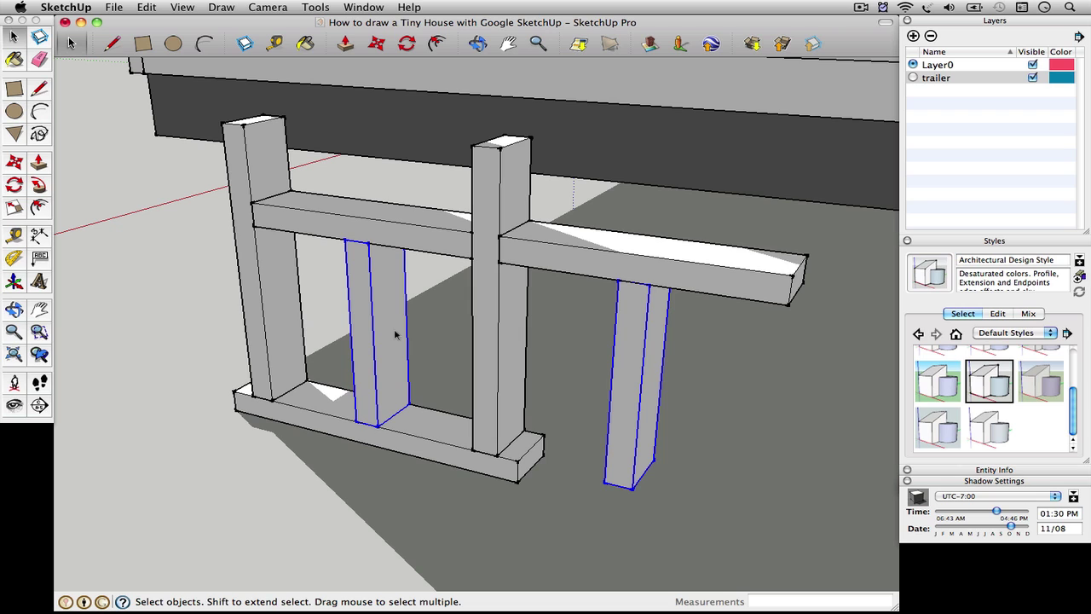
pyautogui.click(416, 491)
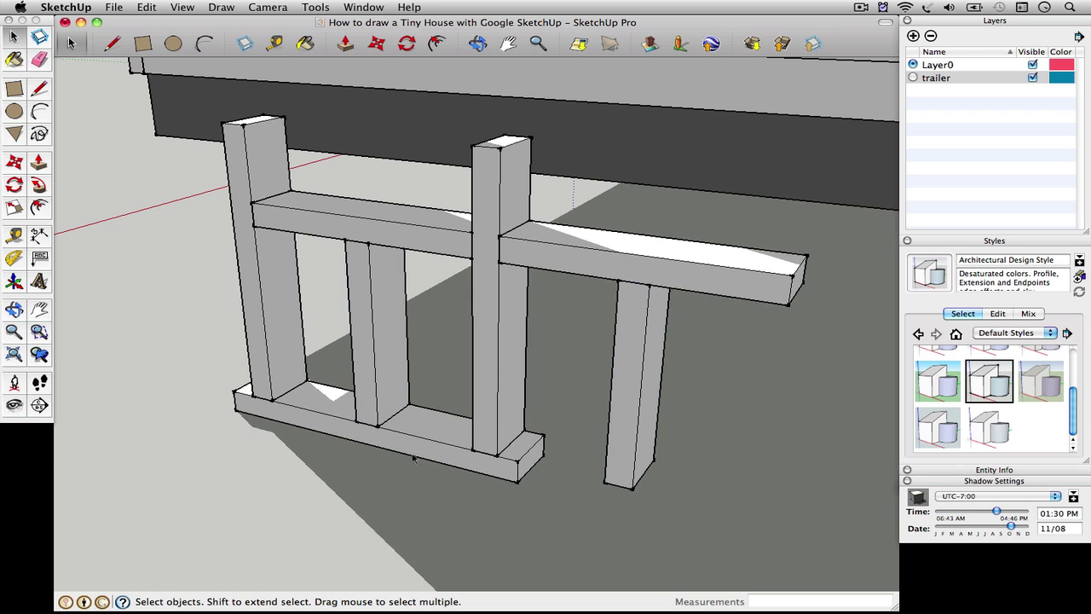
pyautogui.click(485, 380)
pyautogui.keyDown('shift'); pyautogui.click(287, 341); pyautogui.keyUp('shift')
pyautogui.click(201, 267)
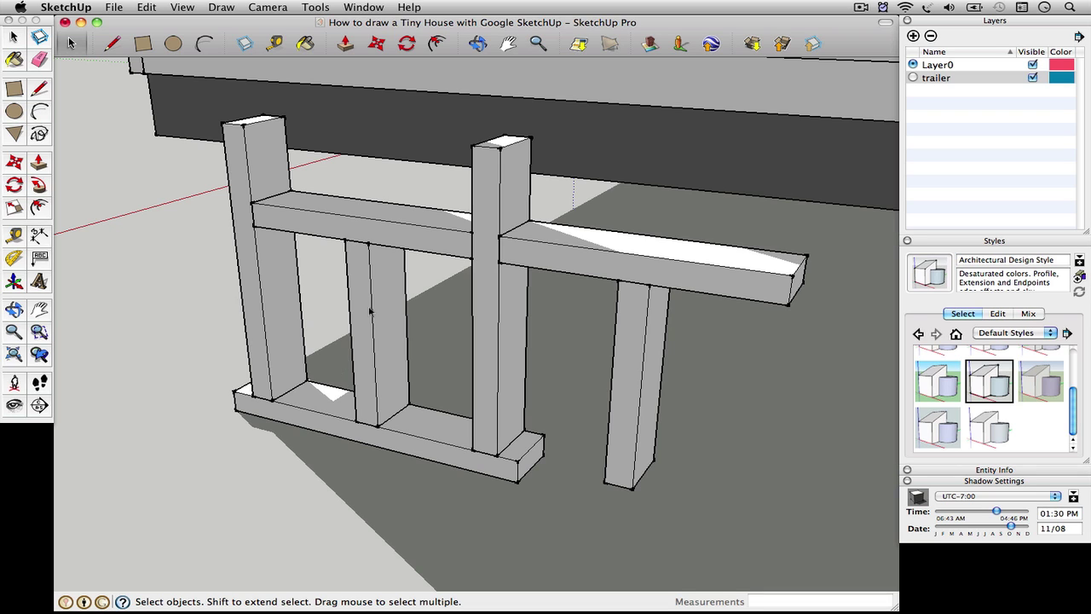
pyautogui.click(436, 426)
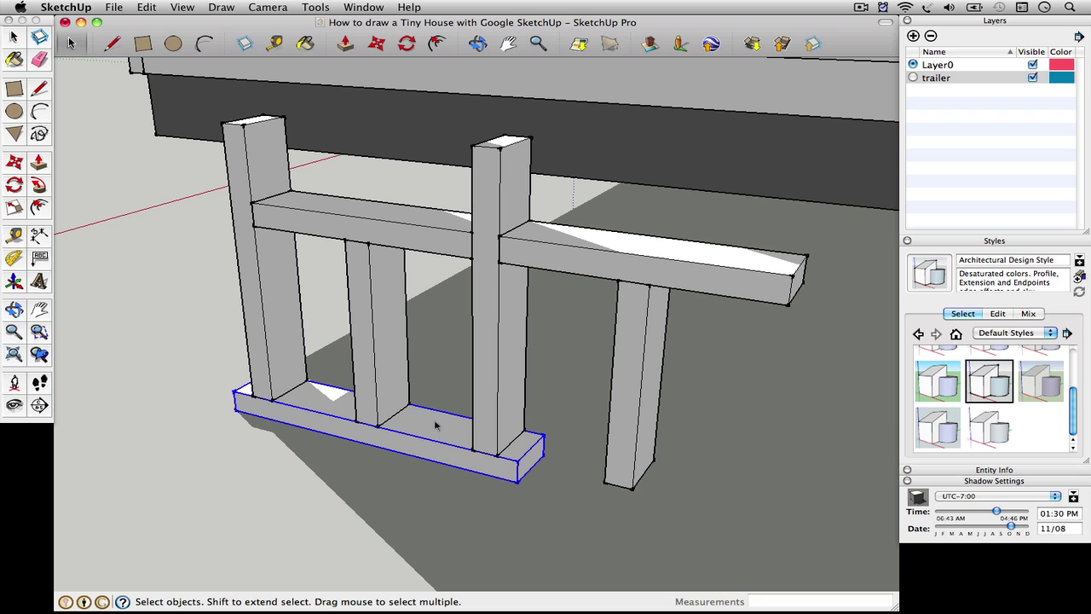
pyautogui.click(497, 378)
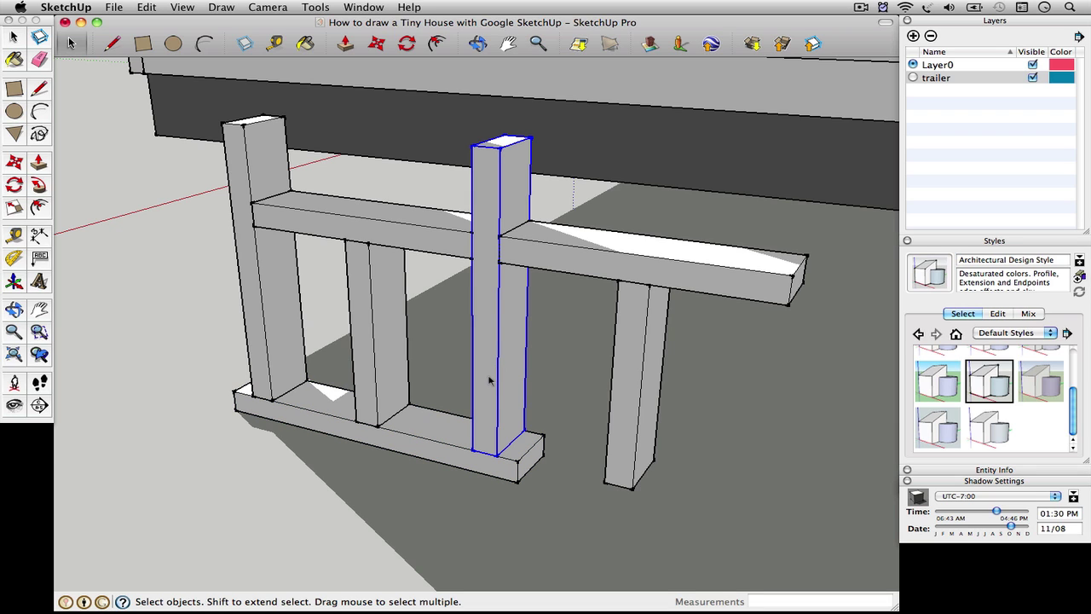
pyautogui.click(239, 337)
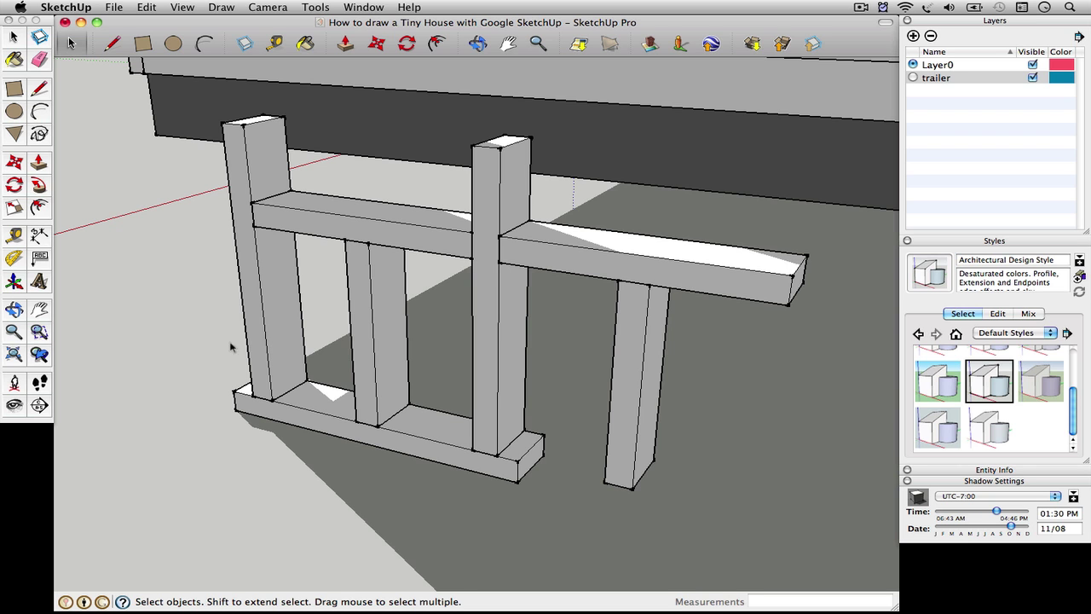
pyautogui.click(14, 309)
pyautogui.moveTo(406, 382); pyautogui.dragTo(370, 409)
pyautogui.click(13, 37)
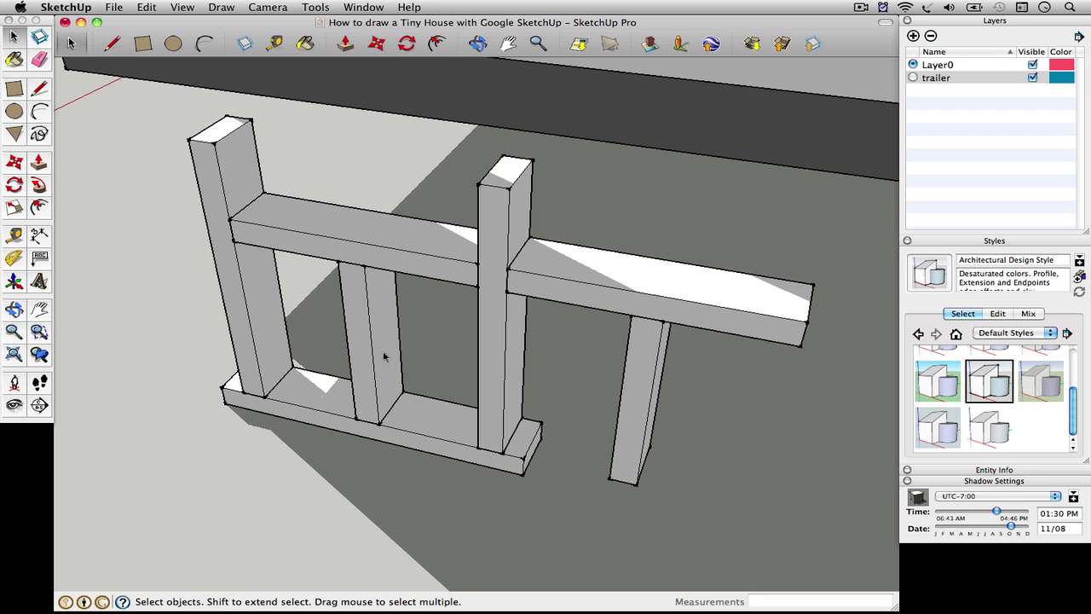
# Examine the small practice frame from a higher angle and in relation to the trailer's wall framing
pyautogui.scroll(-1, 383, 356)
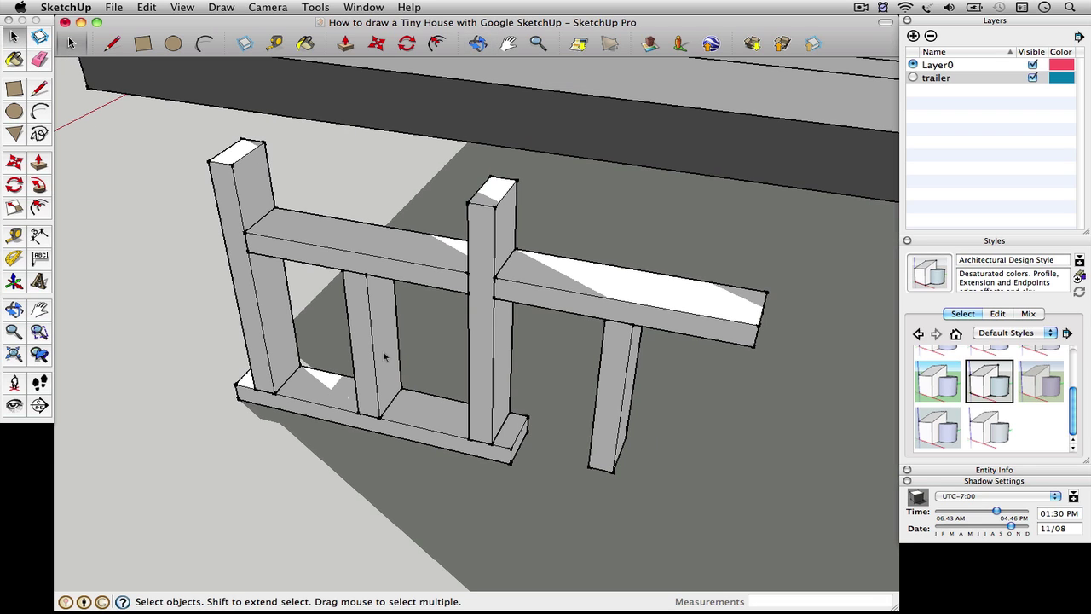
pyautogui.click(13, 310)
pyautogui.moveTo(378, 341); pyautogui.dragTo(418, 336)
pyautogui.click(12, 36)
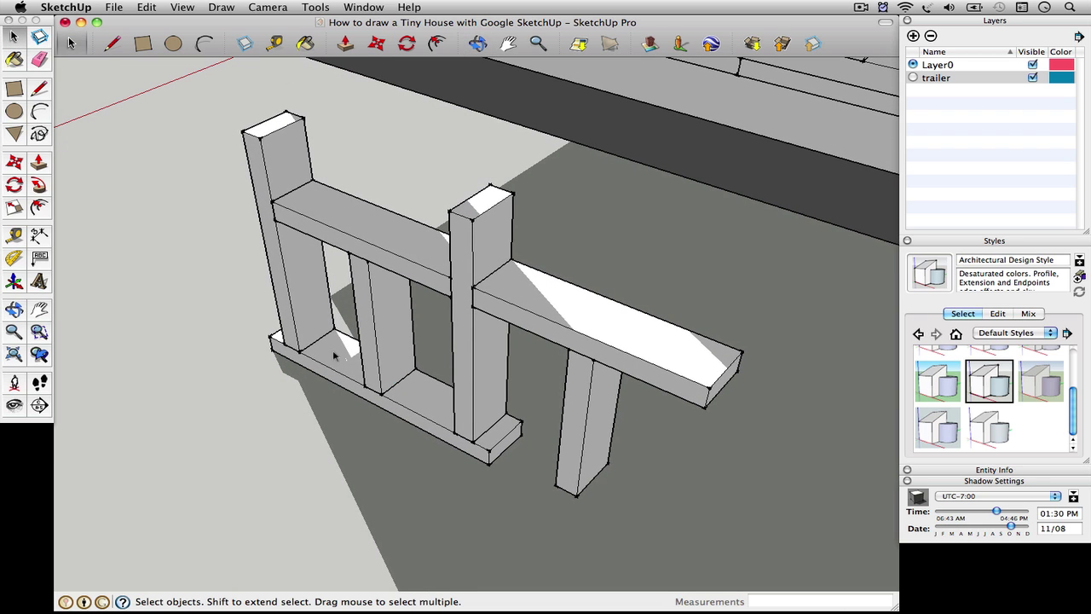
pyautogui.click(433, 417)
pyautogui.click(365, 443)
pyautogui.scroll(-3, 421, 399)
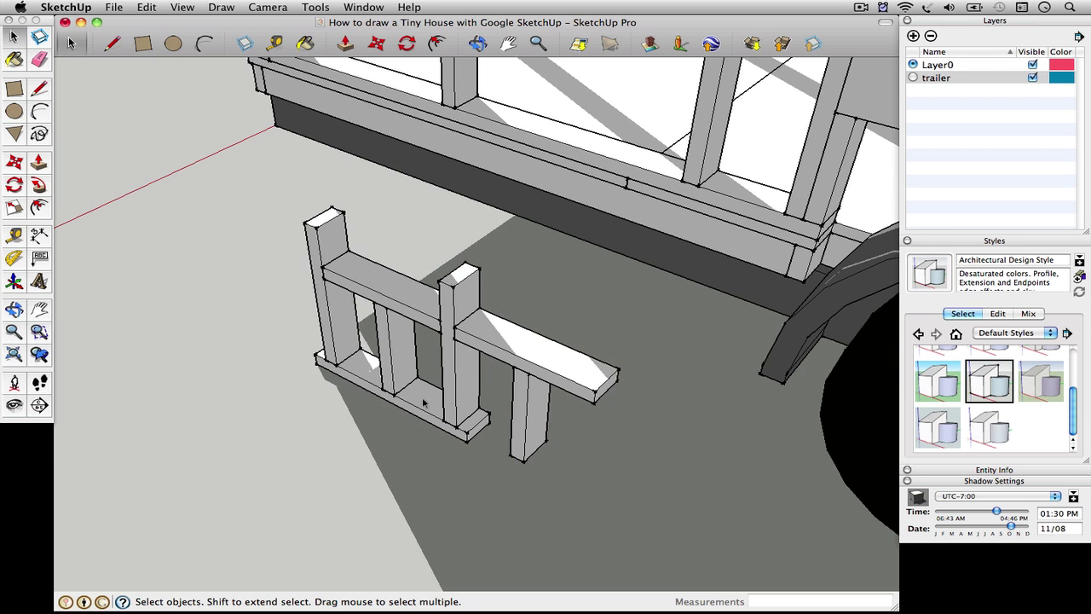
pyautogui.scroll(-5, 424, 402)
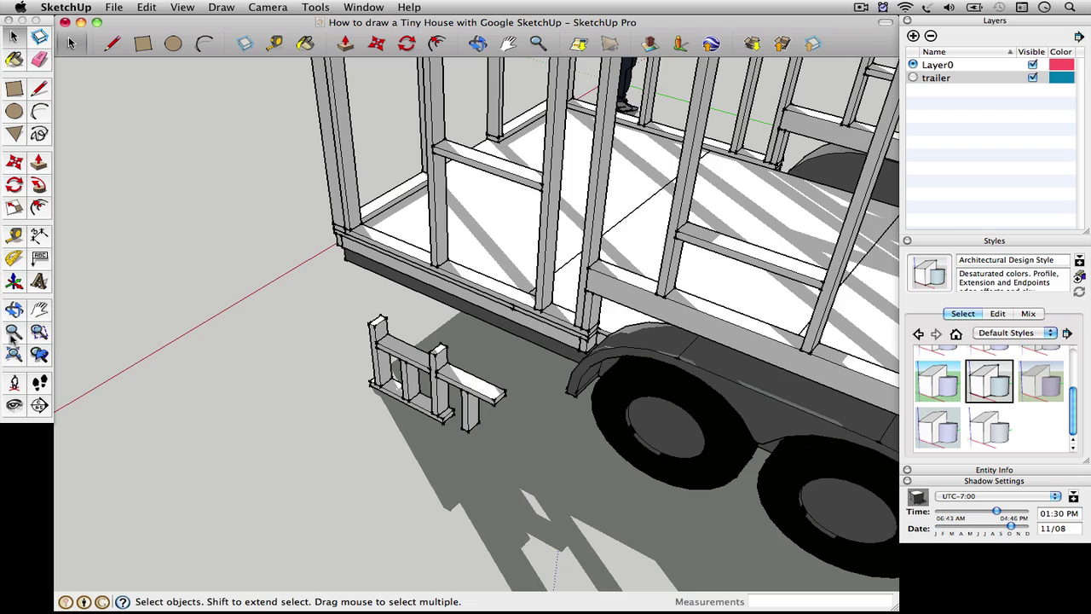
# Fit the whole model in view and inspect the complete house frame on the trailer from low and raised angles
pyautogui.click(15, 356)
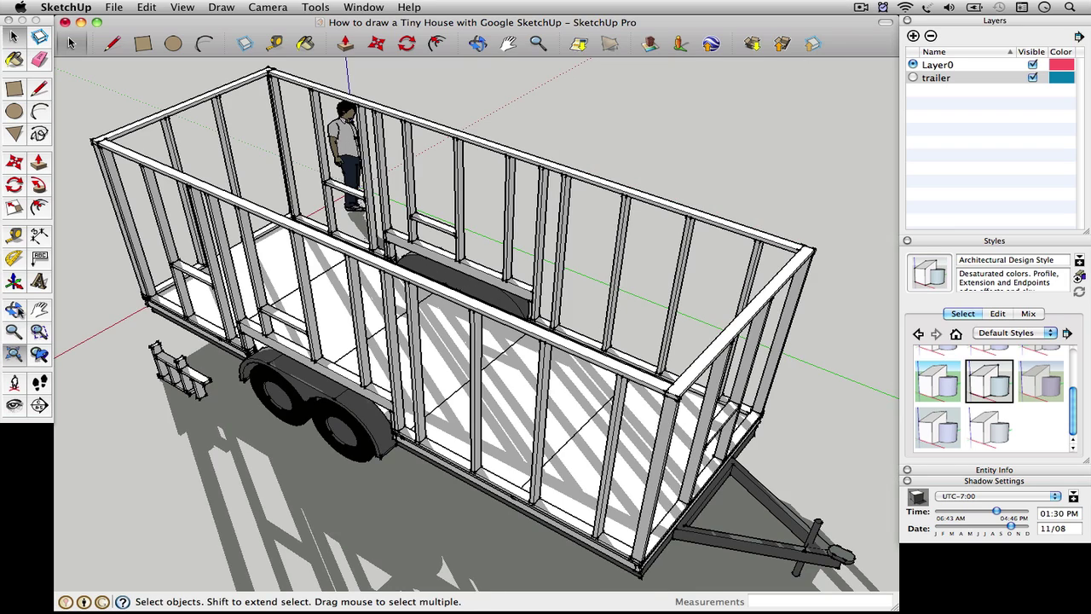
pyautogui.click(14, 308)
pyautogui.moveTo(428, 462); pyautogui.dragTo(178, 384)
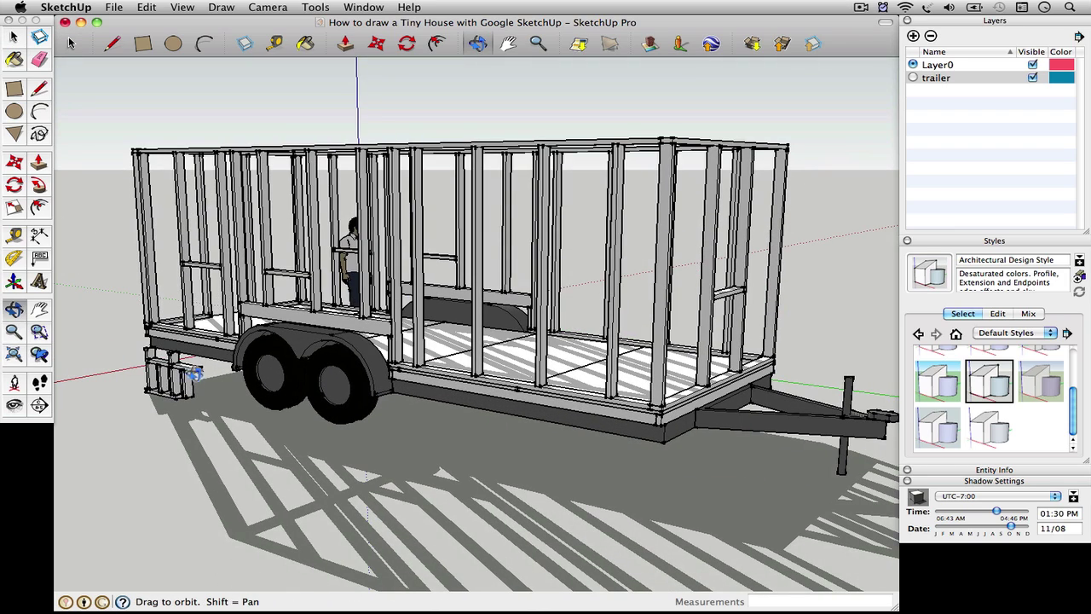
pyautogui.moveTo(333, 386); pyautogui.dragTo(363, 443)
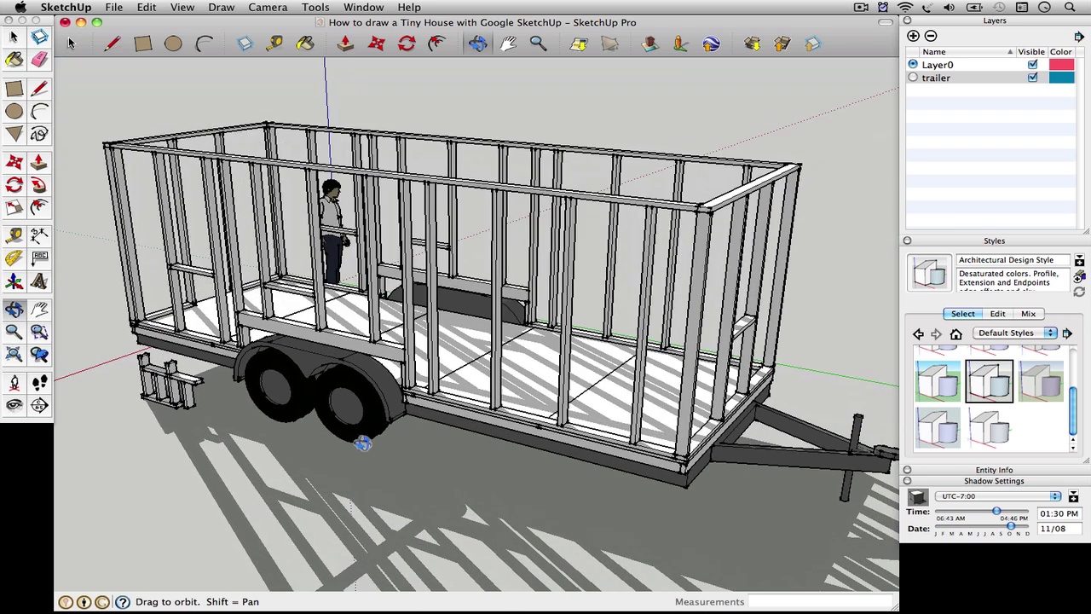
pyautogui.click(14, 38)
pyautogui.click(129, 273)
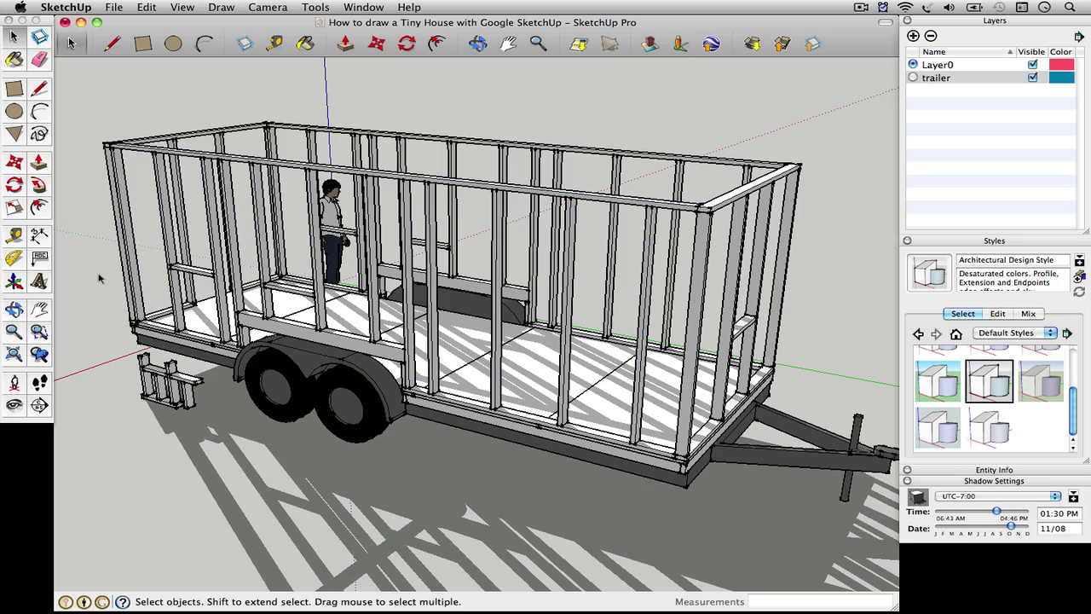